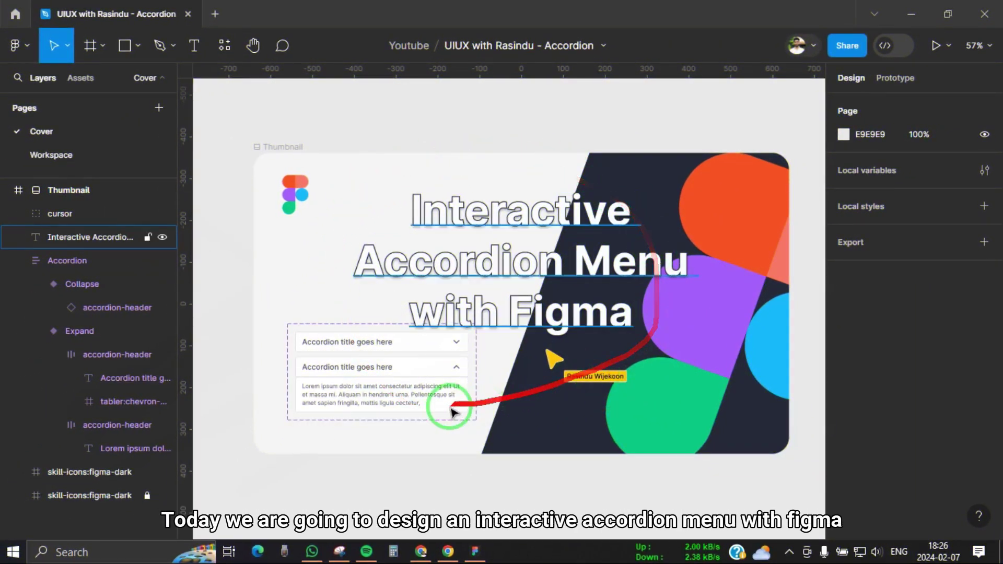
- Leave the Cover thumbnail and open the empty Workspace page
left_click(293, 201)
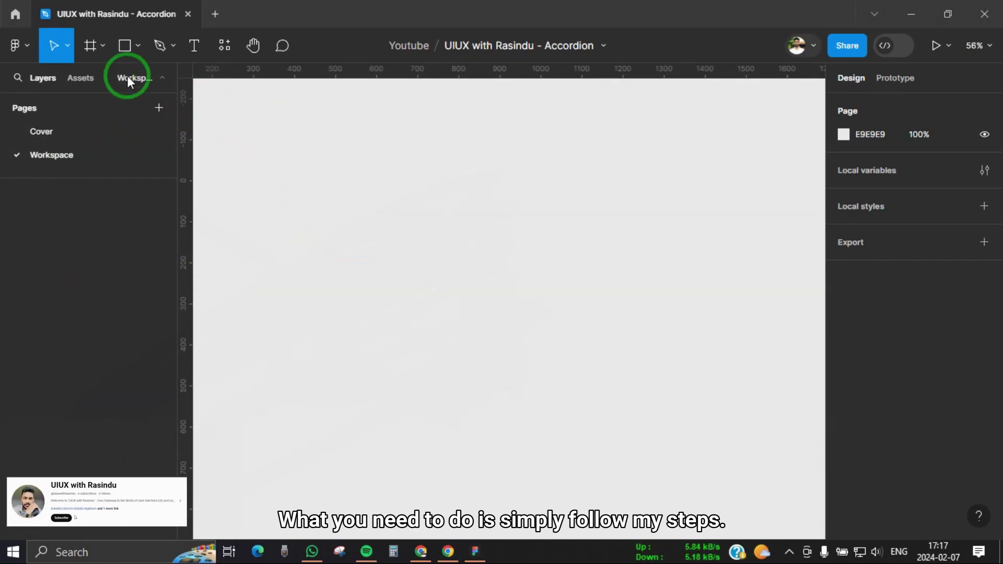
- Add the text 'Accordion title goes here' on the Workspace canvas
left_click(195, 46)
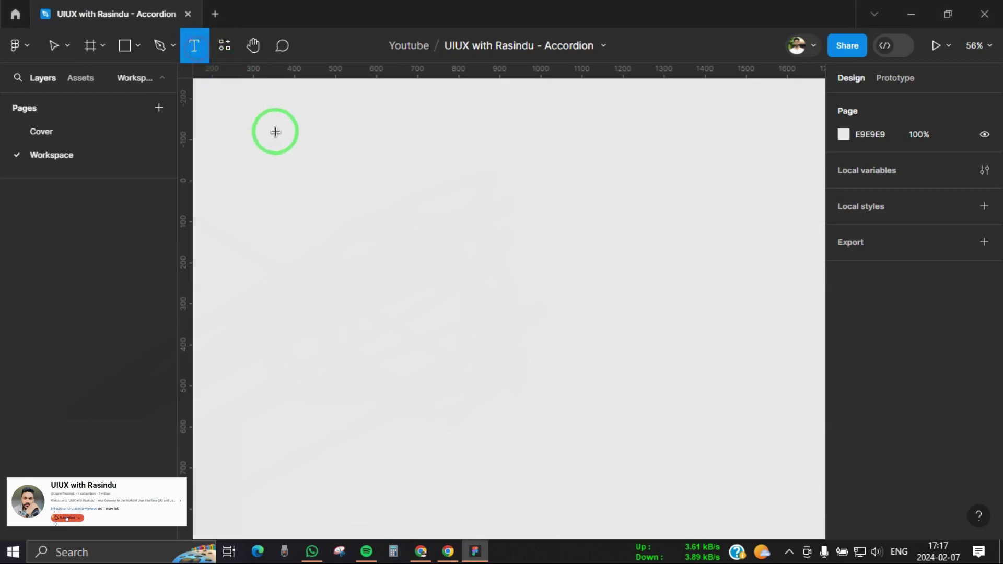
left_click(376, 246)
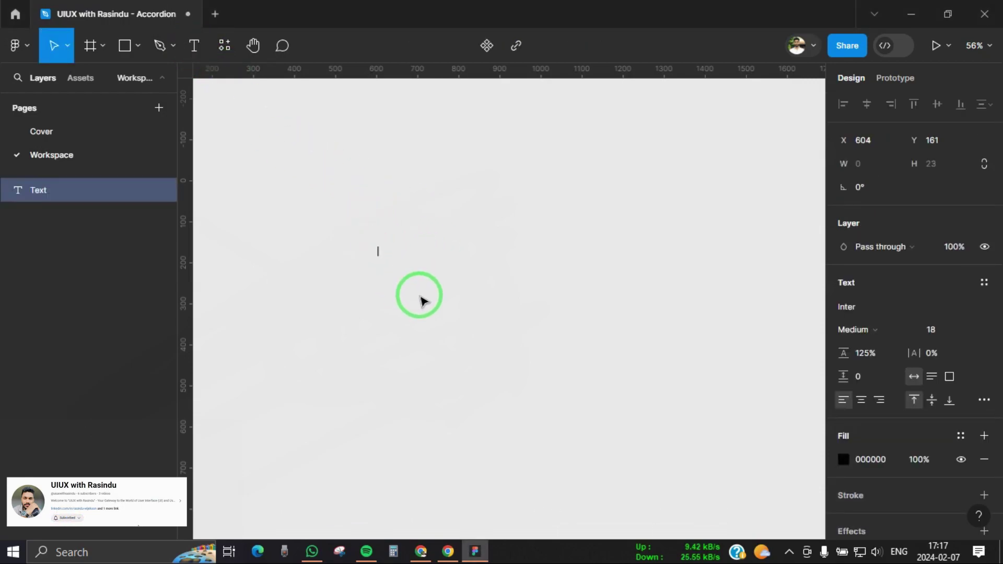
type("Acco")
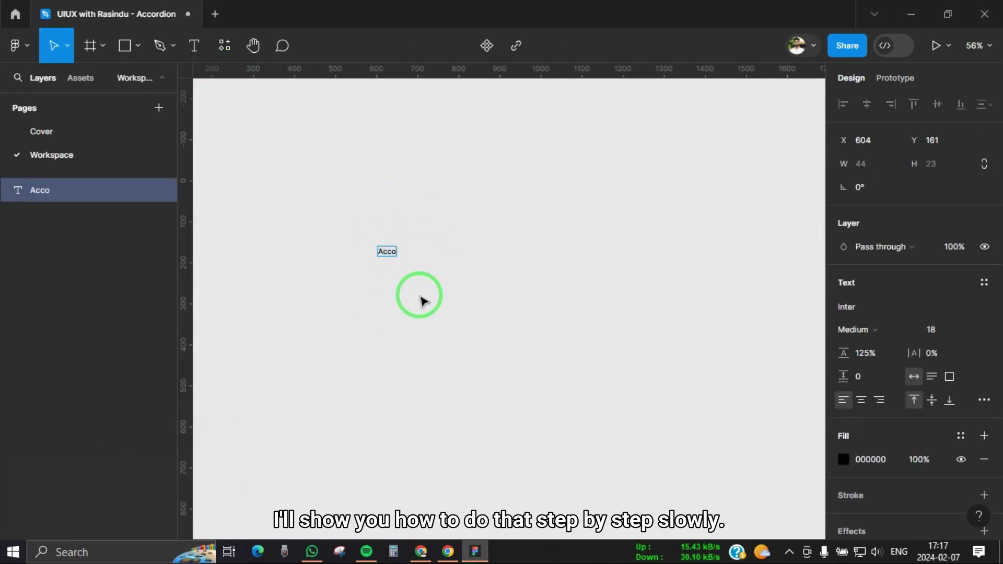
type("rdion t")
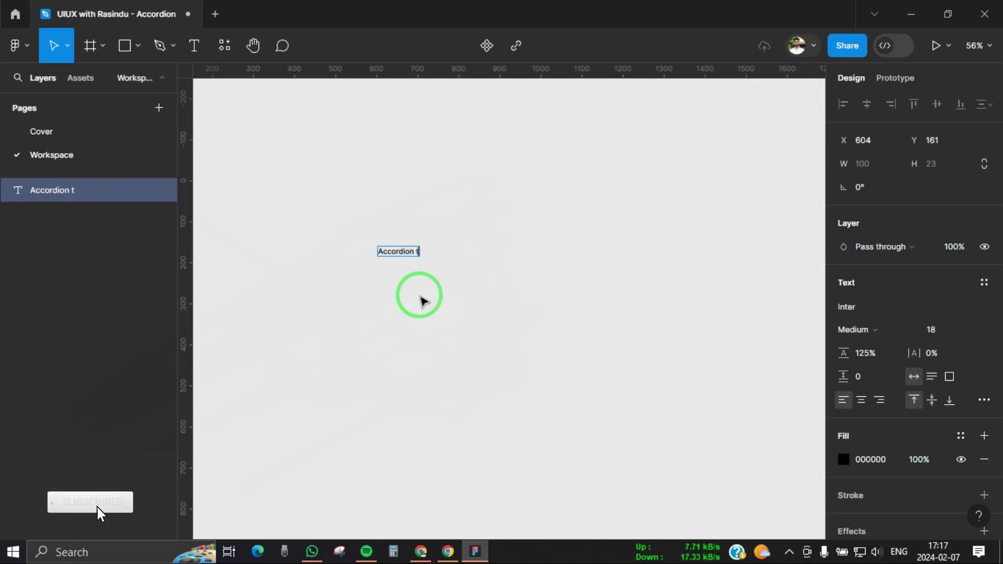
type("itle g")
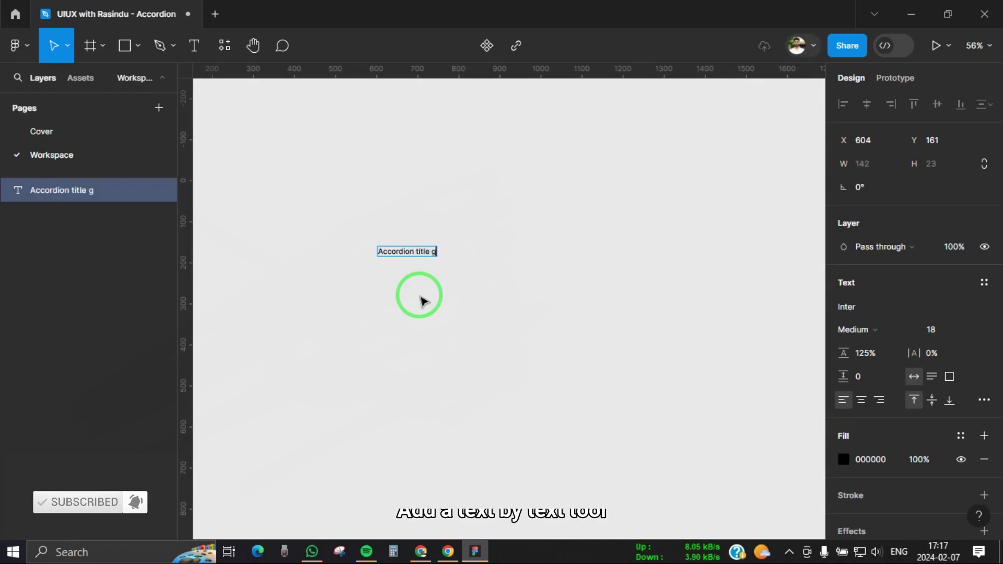
type("oes here")
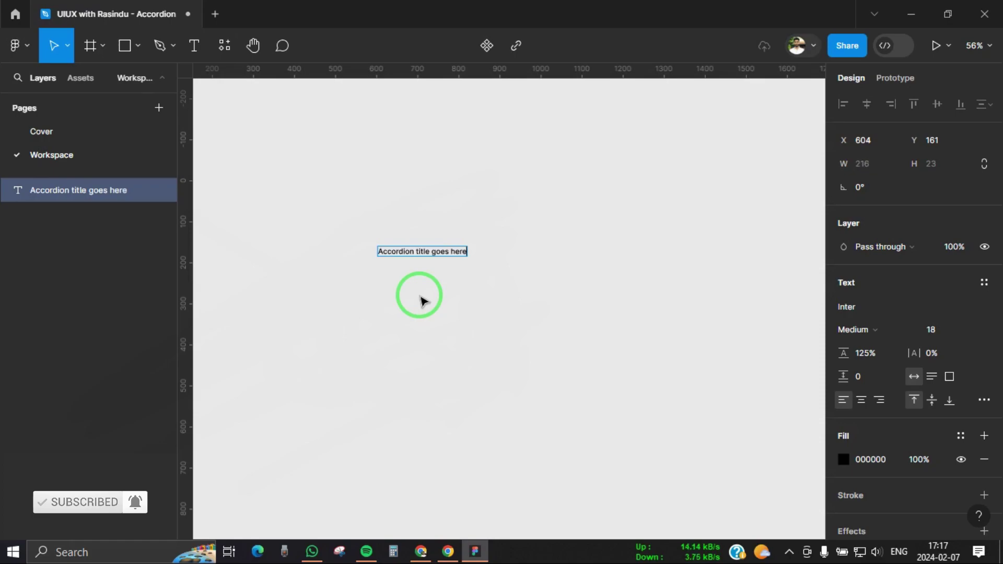
key("Escape")
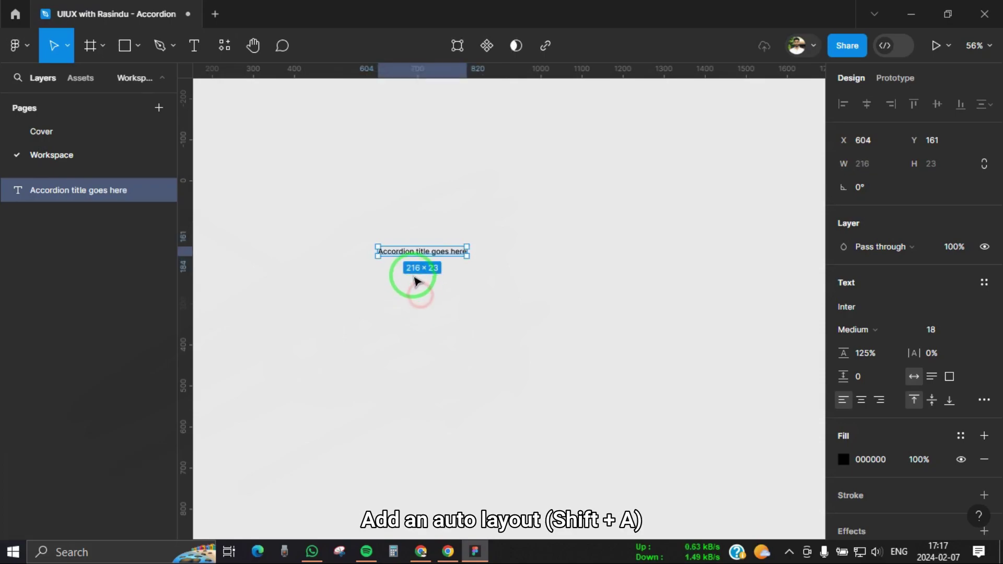
- Wrap the title in an auto-layout frame named accordion-header
scroll(389, 295, "up", 5)
key("shift+a")
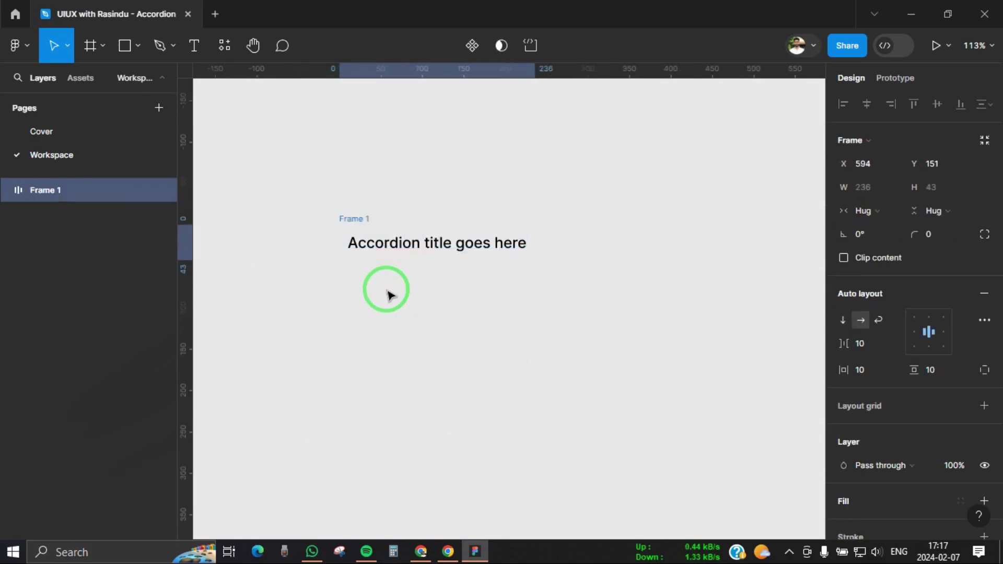
double_click(357, 218)
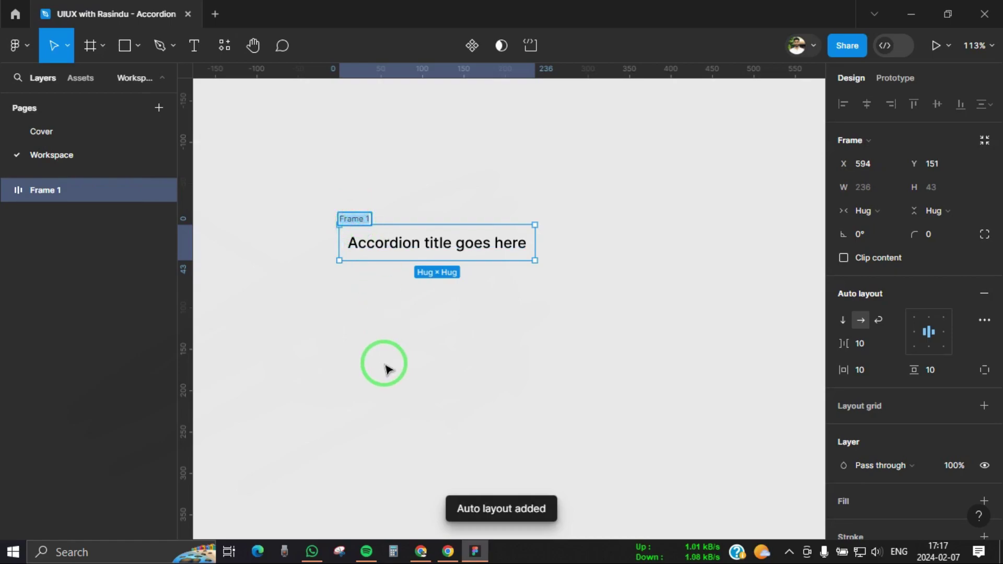
type("accordion-header")
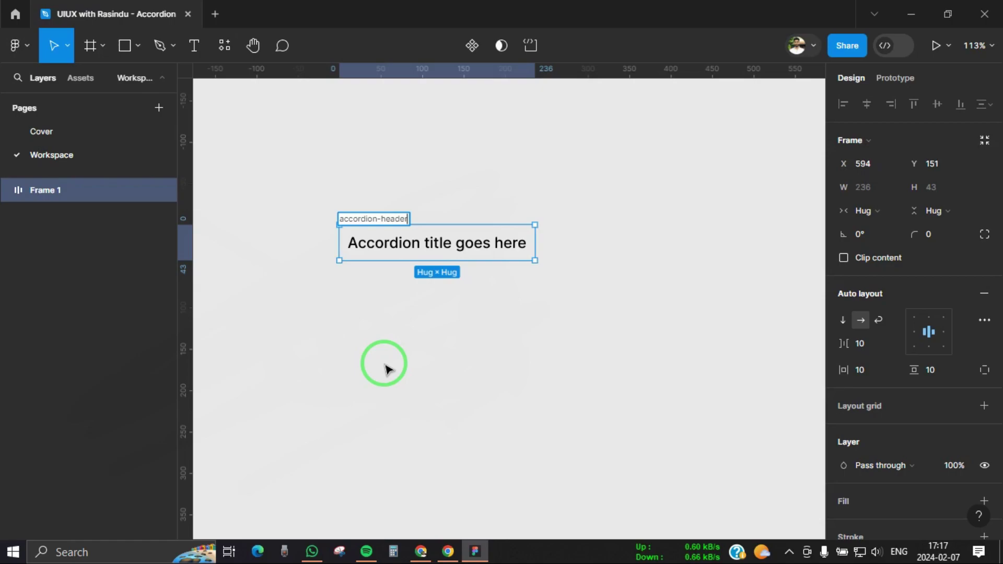
key("Return")
scroll(371, 334, "down", 2)
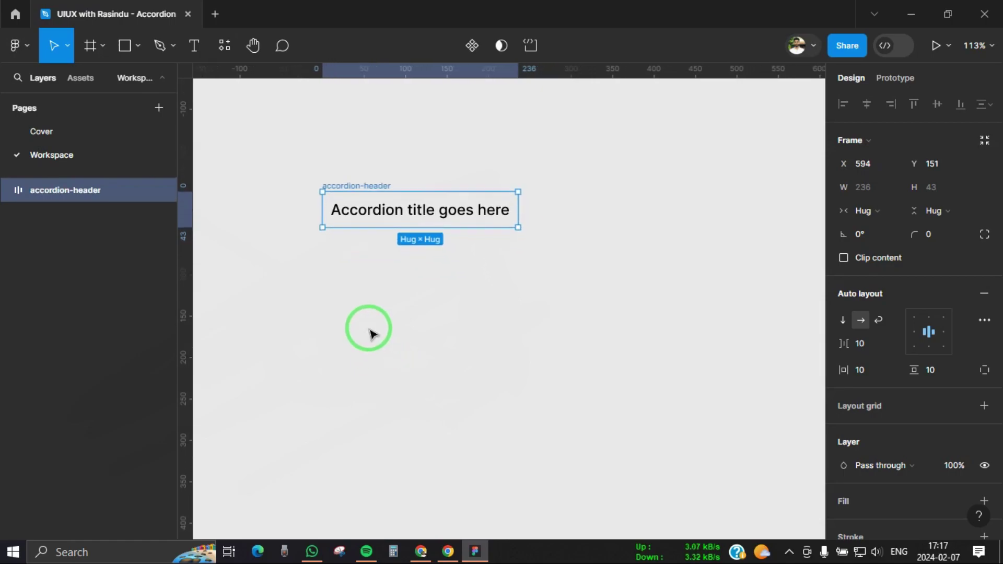
- Import the tabler chevron-down icon via Iconify and place it beside the title in accordion-header
right_click(399, 319)
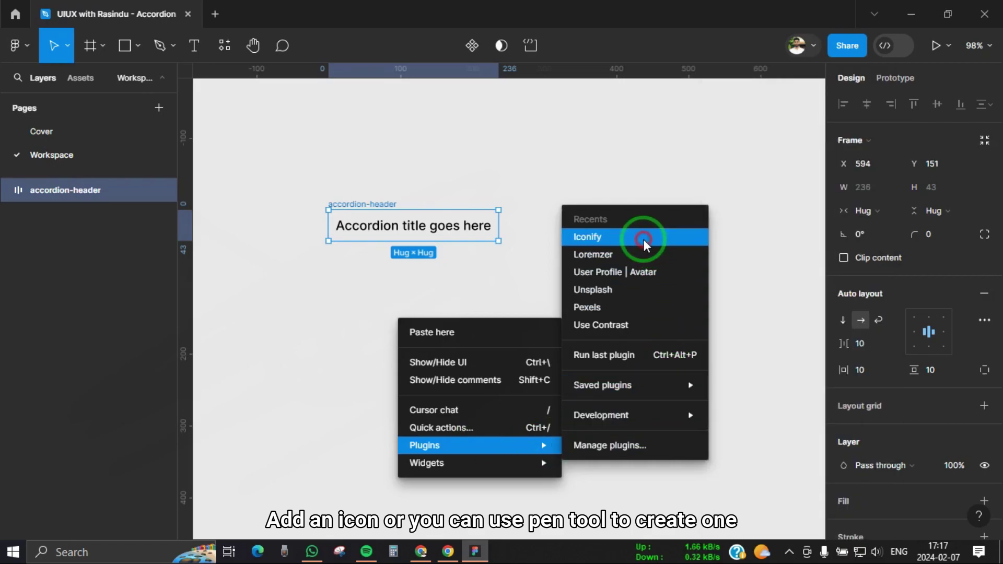
left_click(643, 238)
scroll(533, 322, "down", 3)
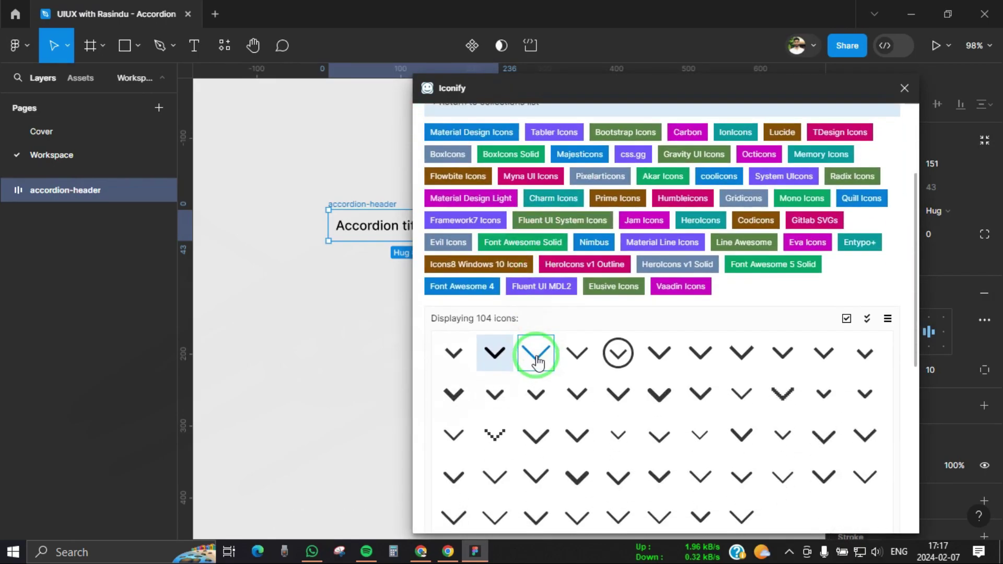
left_click_drag(507, 352, 357, 296)
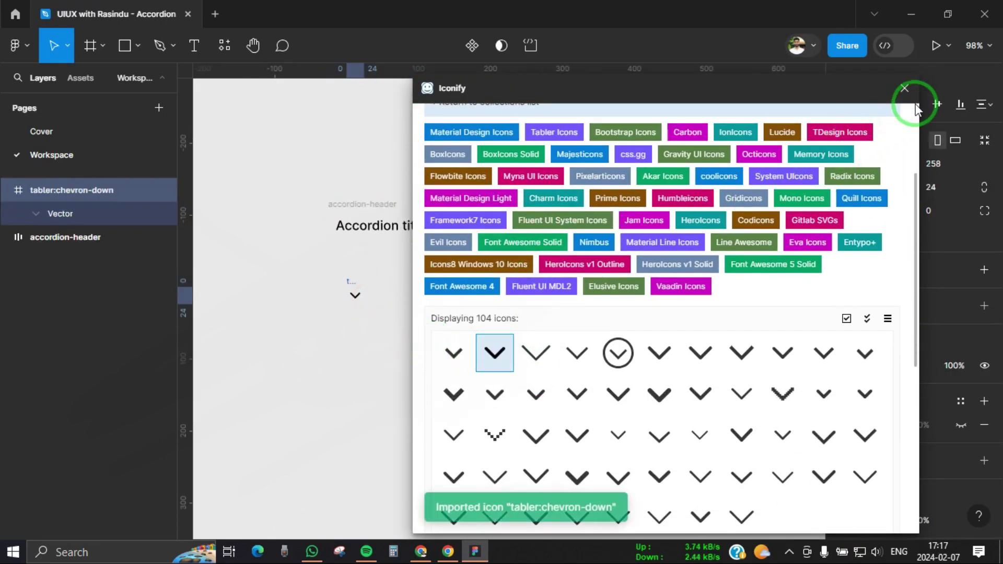
left_click(904, 92)
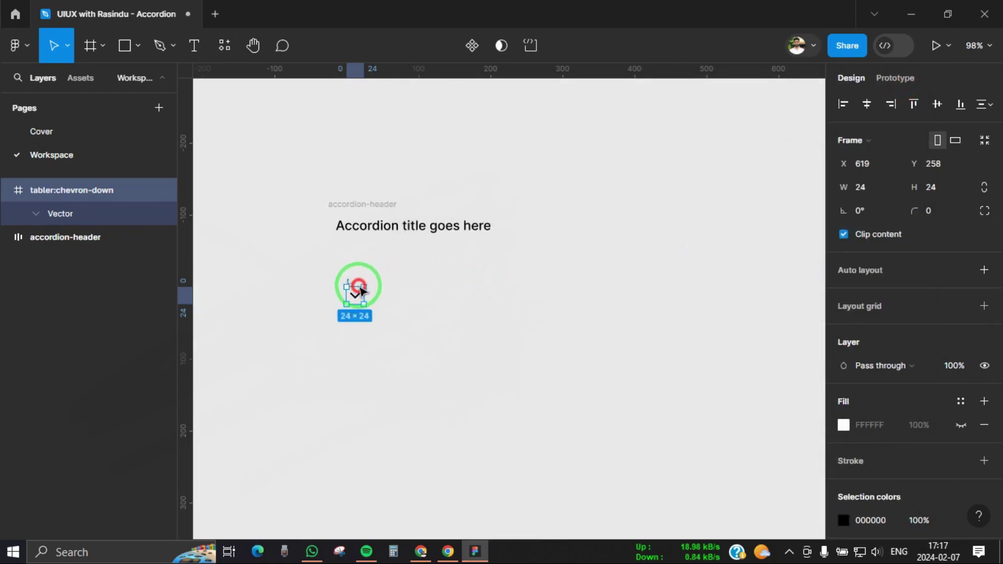
mouse_move(353, 286)
left_mouse_down()
mouse_move(485, 260)
mouse_move(488, 223)
left_mouse_up()
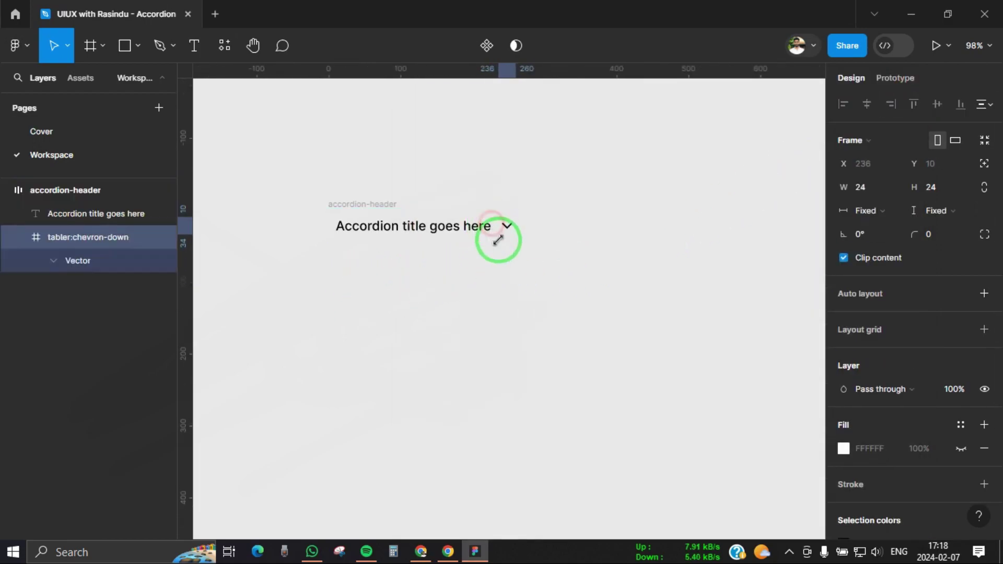
left_click(457, 301)
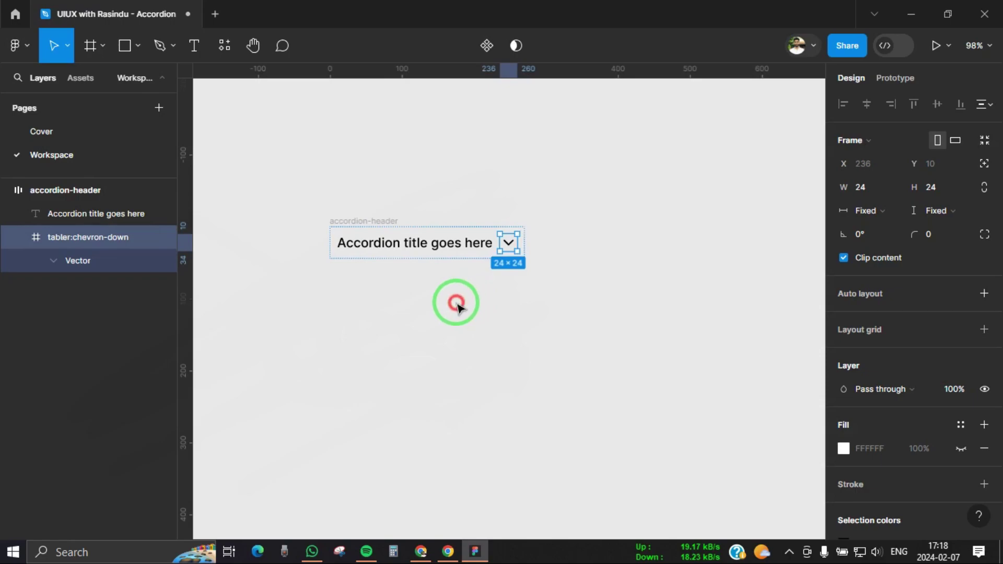
- Set the accordion-header gap to Auto with 16 horizontal and 12 vertical padding
left_click(369, 226)
left_click_drag(365, 291, 358, 267)
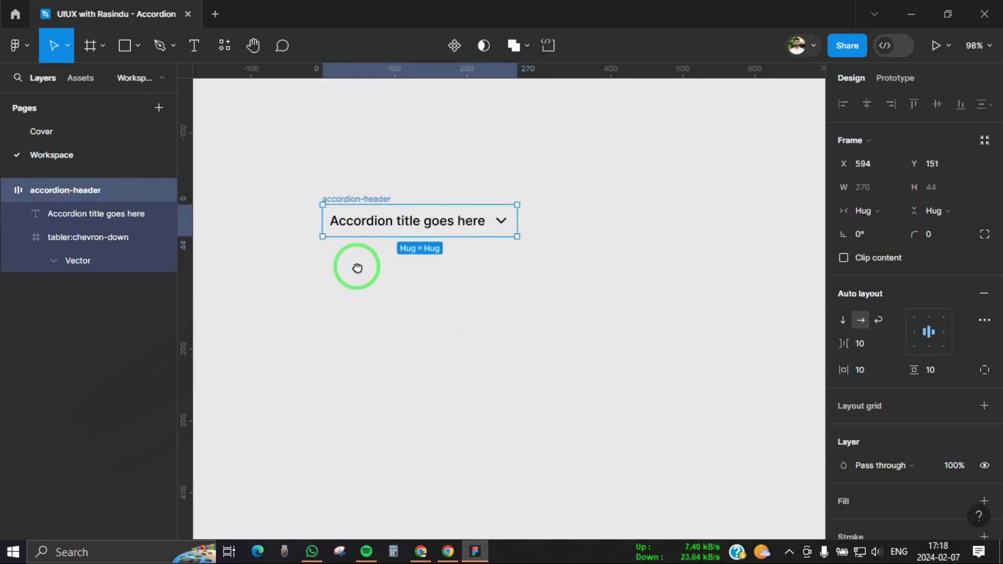
scroll(899, 370, "down", 3)
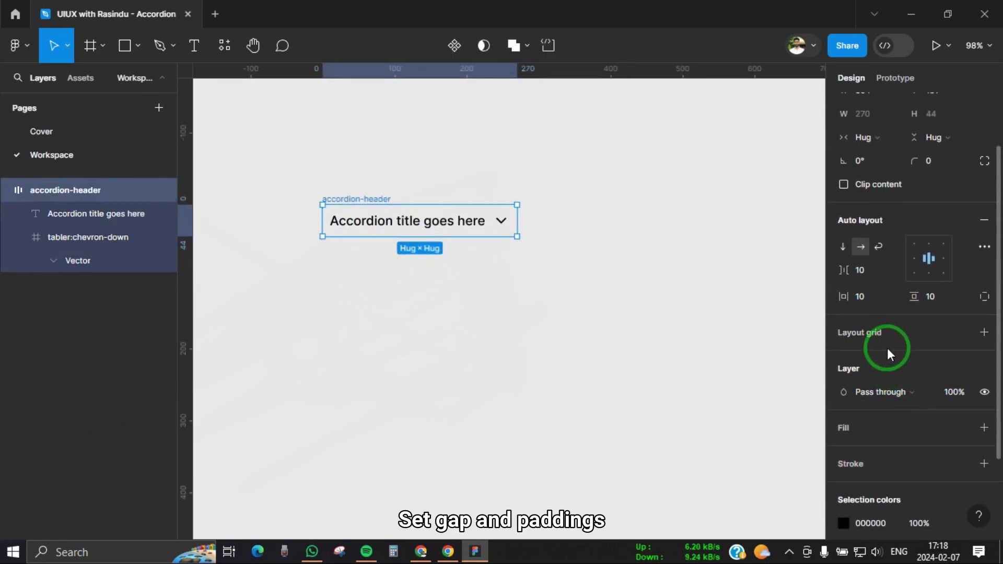
left_click(895, 271)
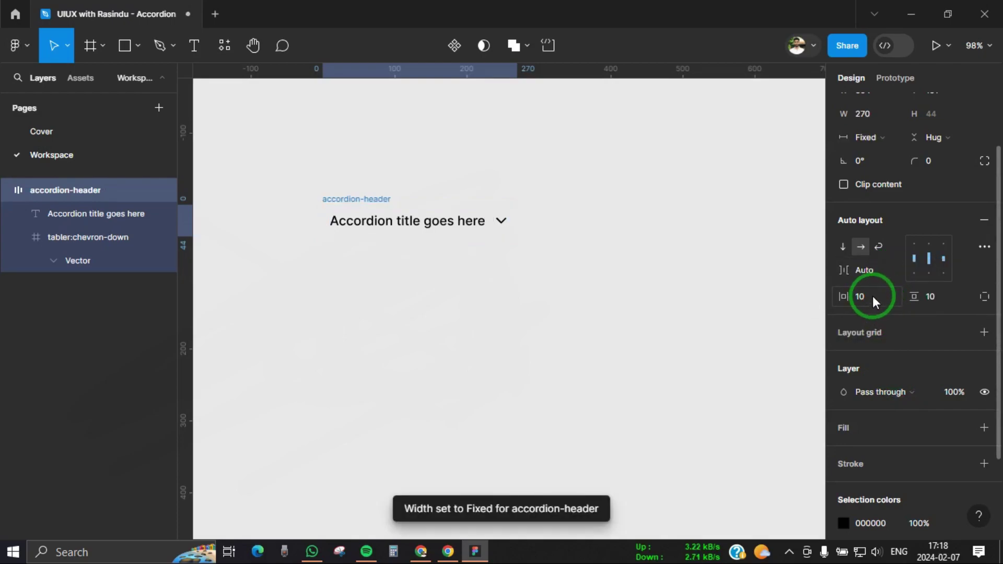
left_click(867, 296)
type("16")
key("Return")
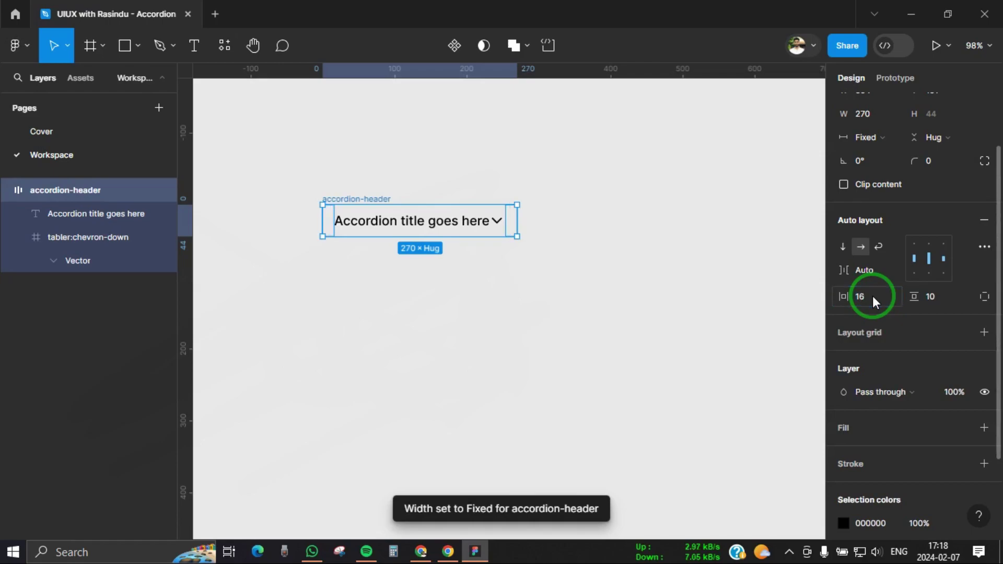
left_click(945, 300)
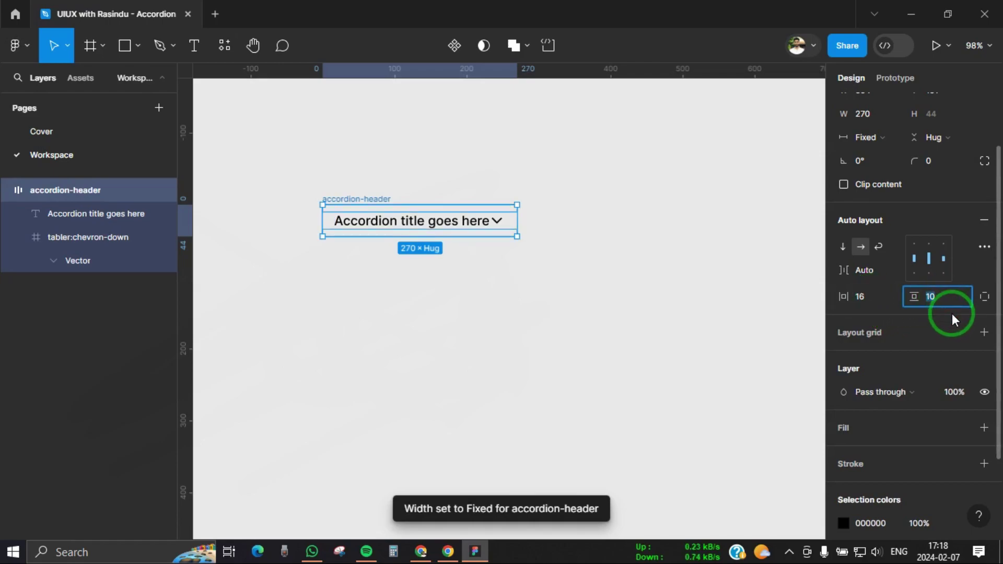
type("12")
key("Return")
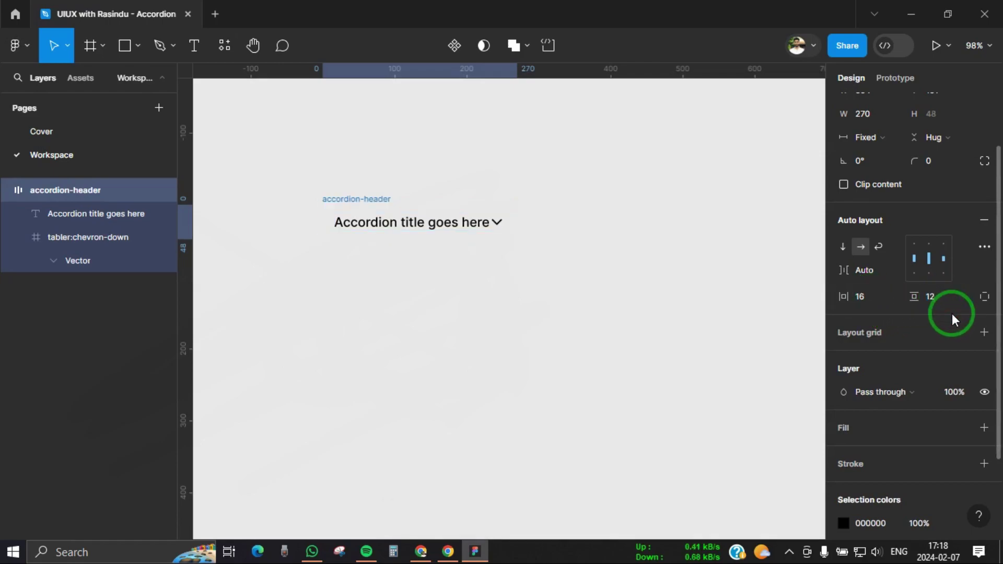
- Switch the title text width to Fill, then back to auto width
double_click(448, 223)
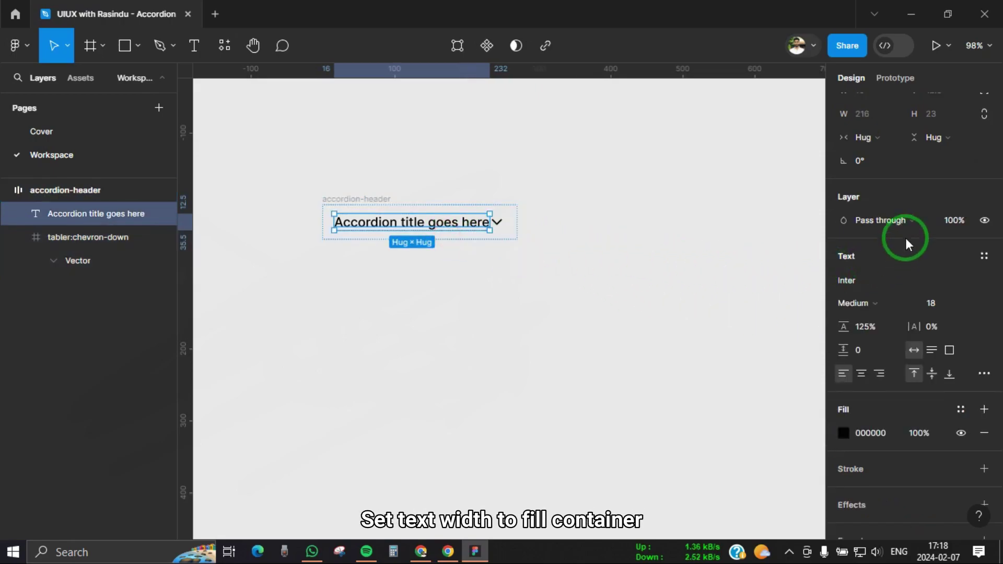
left_click(887, 186)
left_click(899, 204)
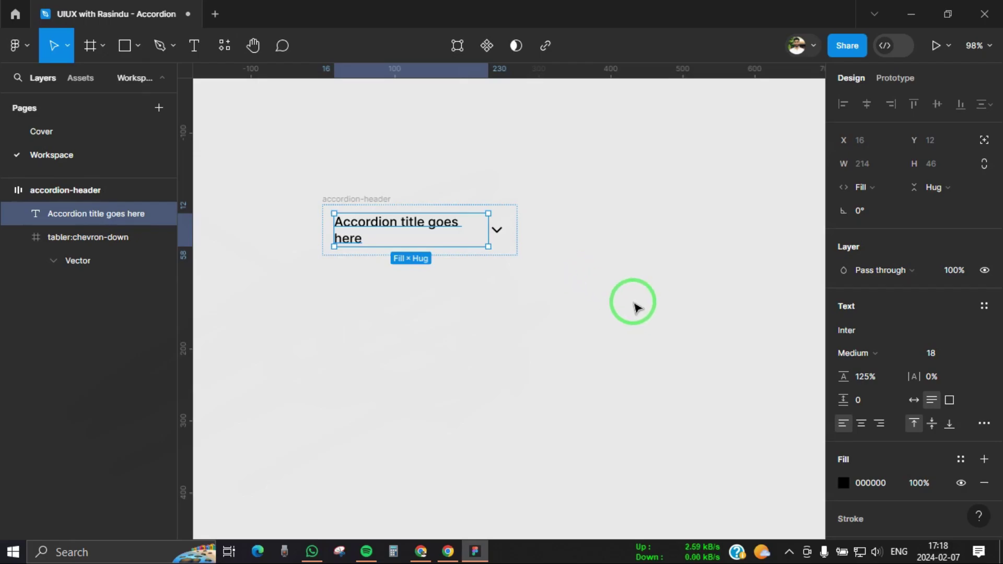
left_click(914, 400)
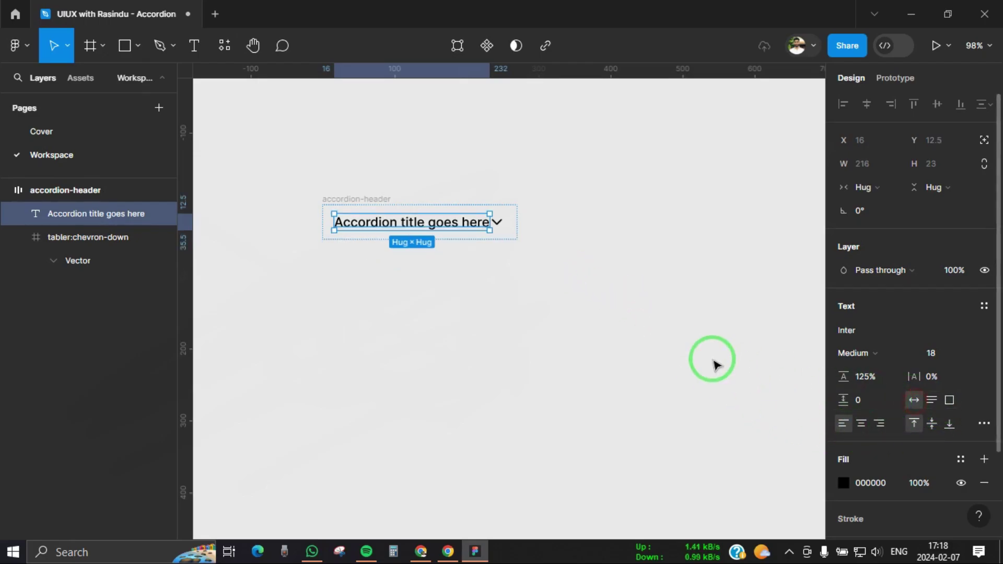
left_click(510, 314)
- Give accordion-header a 400 width, white FFFFFF fill and corner radius 4
left_click(362, 200)
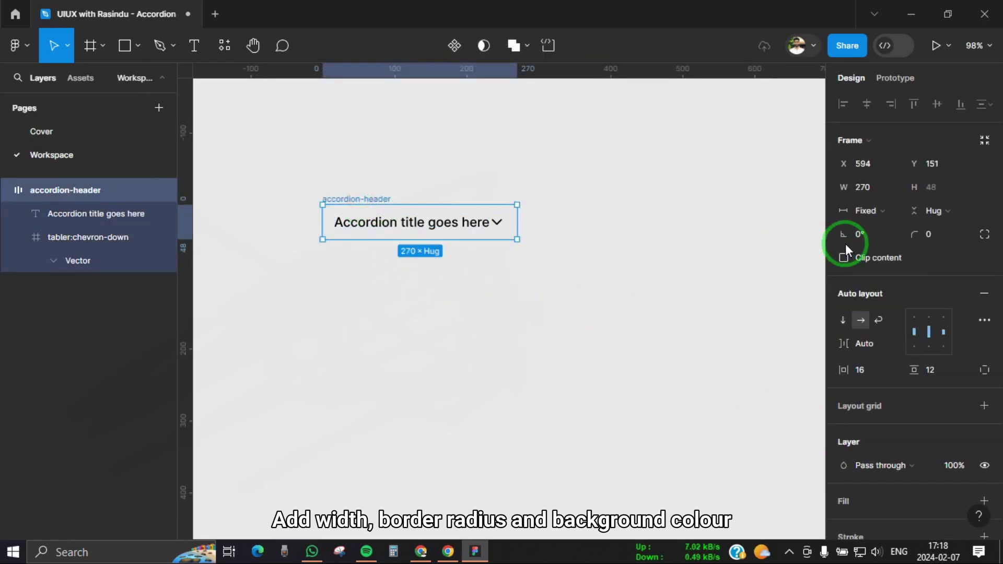
type("400")
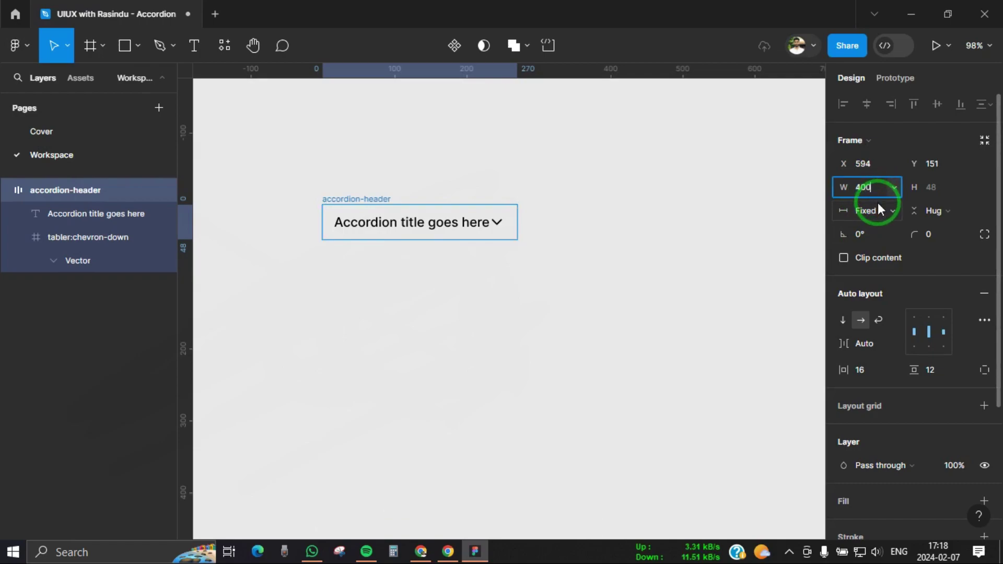
key("Return")
scroll(394, 291, "down", 1)
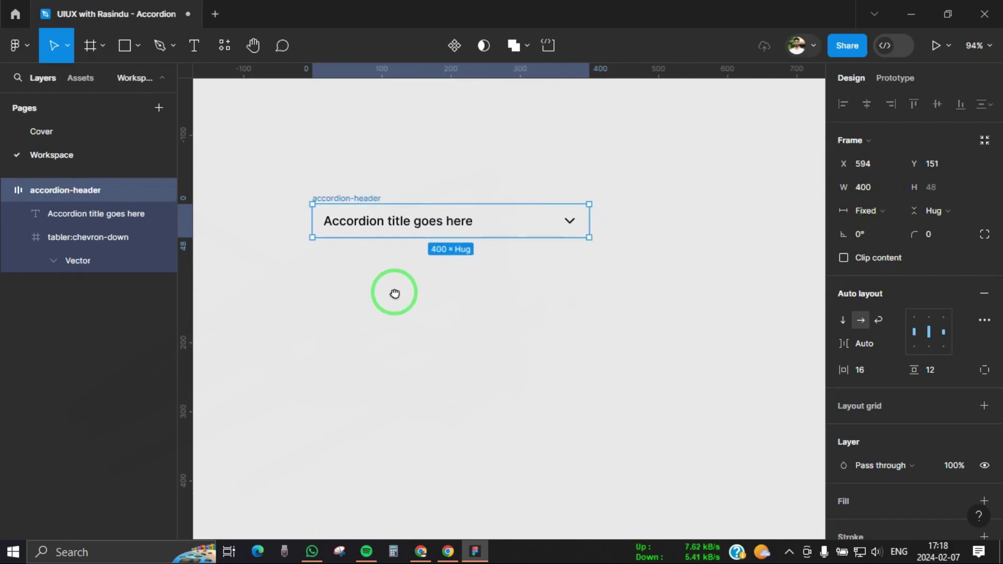
scroll(925, 379, "down", 3)
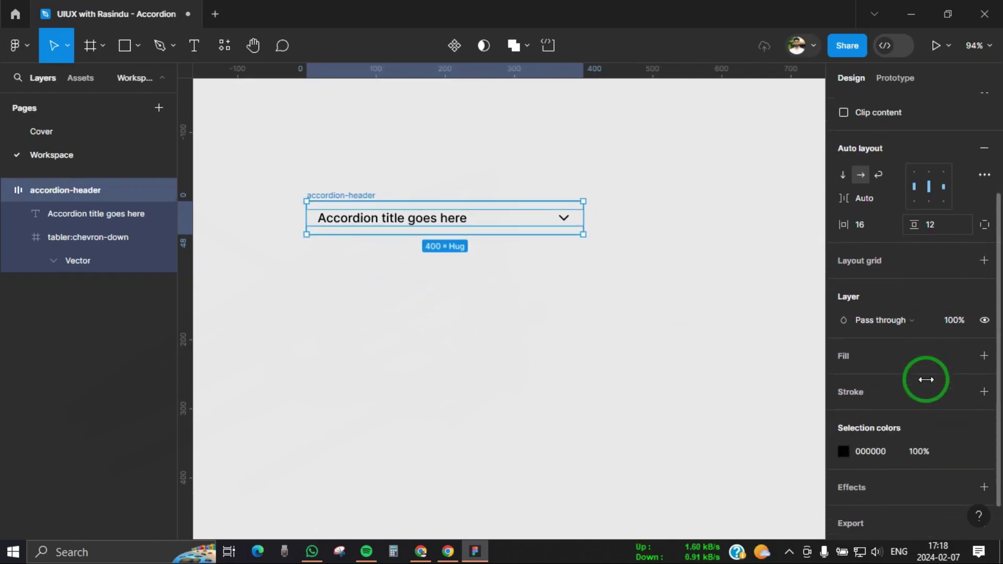
left_click(984, 355)
scroll(872, 278, "up", 2)
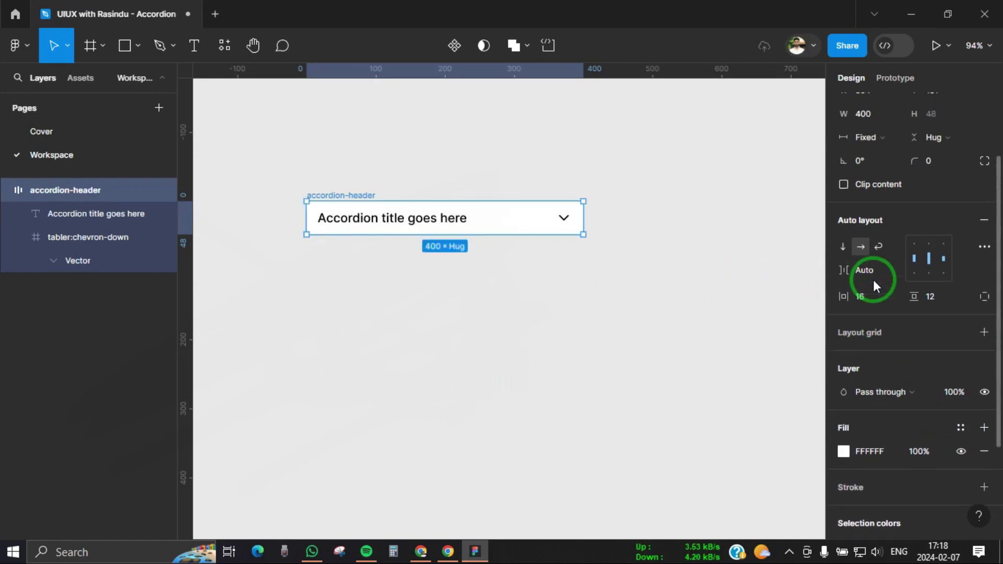
scroll(873, 281, "up", 2)
type("4")
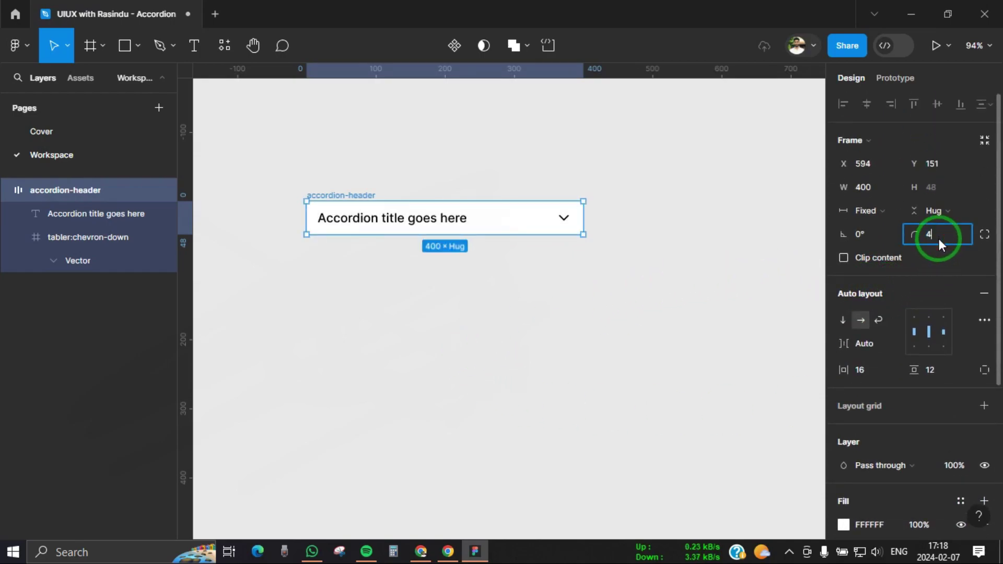
key("Return")
left_click(538, 312)
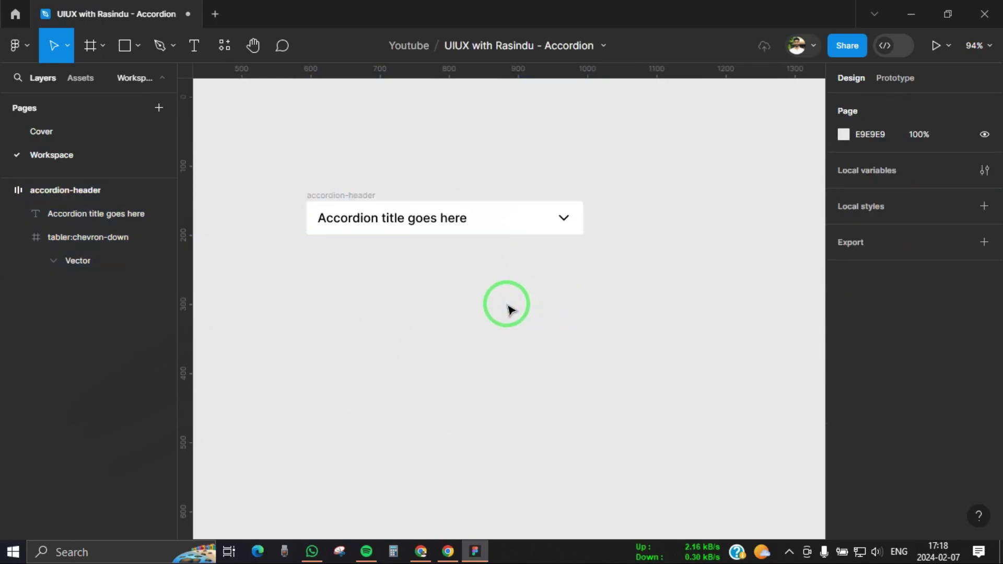
- Recolour the black title and chevron to dark grey 4D4D4D
left_click(368, 187)
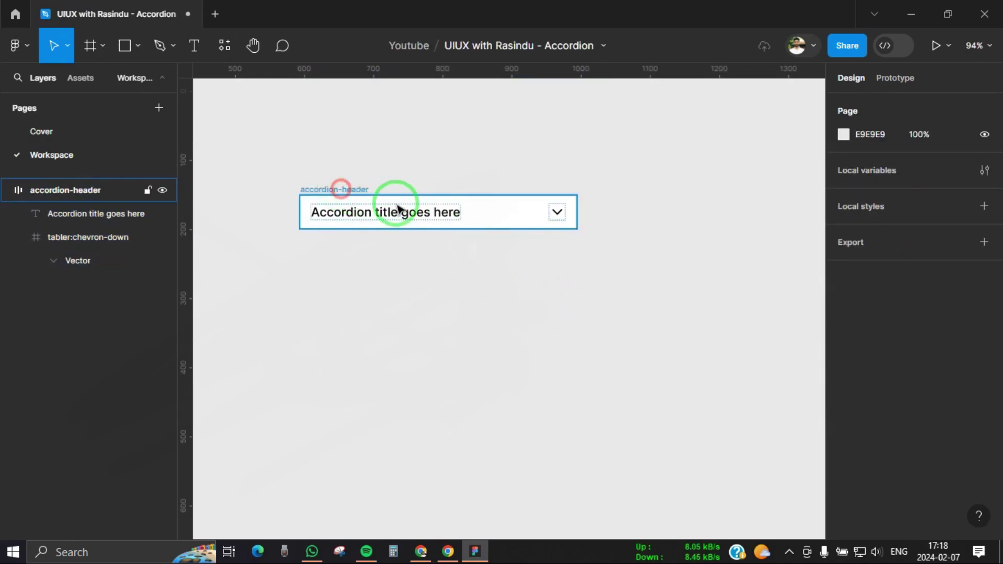
scroll(955, 334, "down", 5)
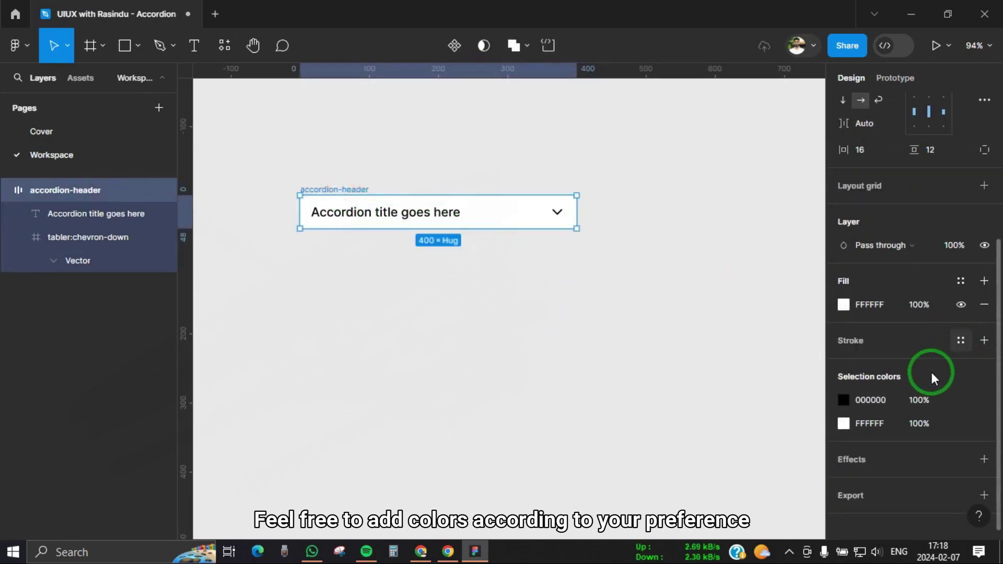
left_click(844, 400)
left_click(702, 459)
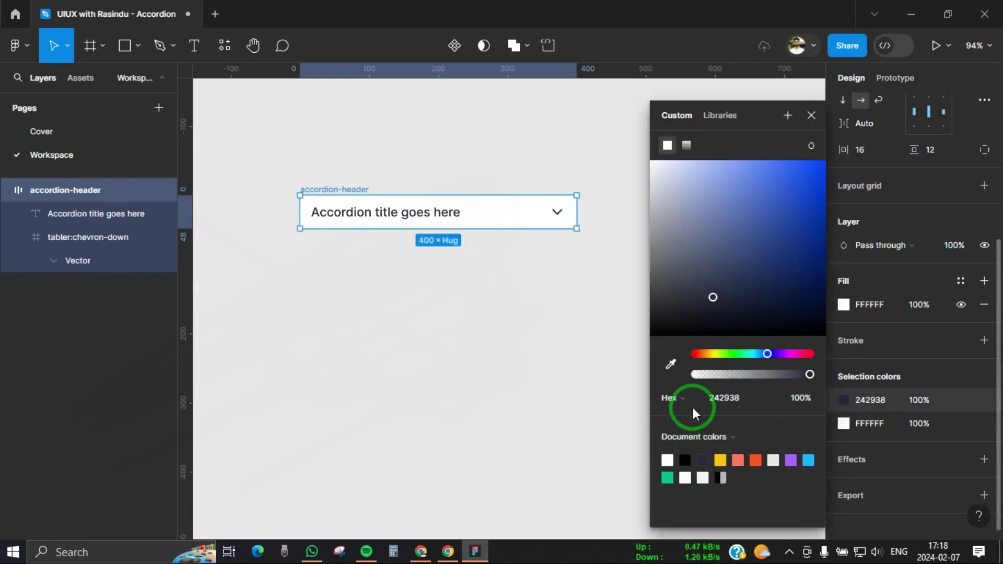
mouse_move(696, 289)
left_mouse_down()
mouse_move(669, 273)
mouse_move(648, 290)
left_mouse_up()
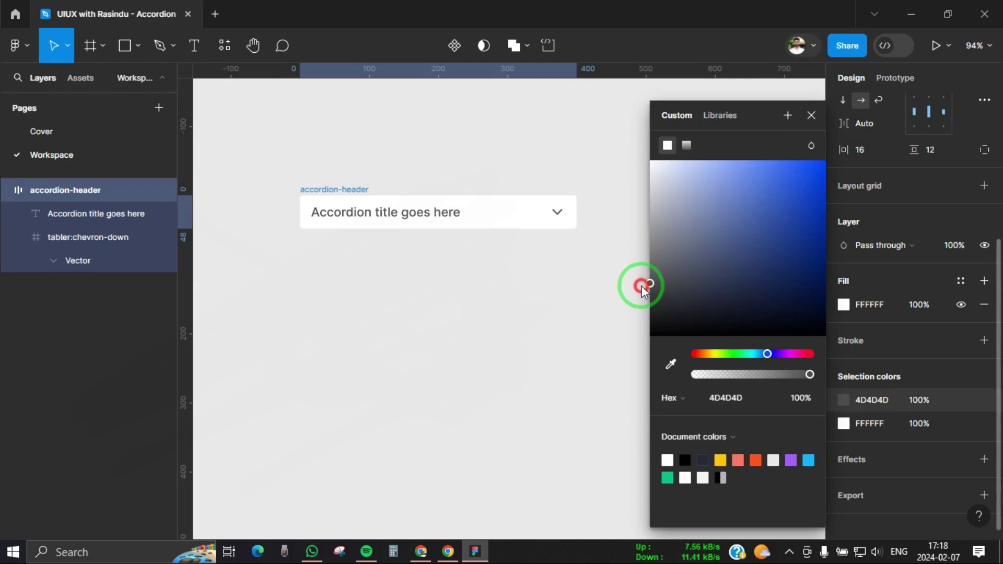
left_click(811, 115)
left_click(462, 282)
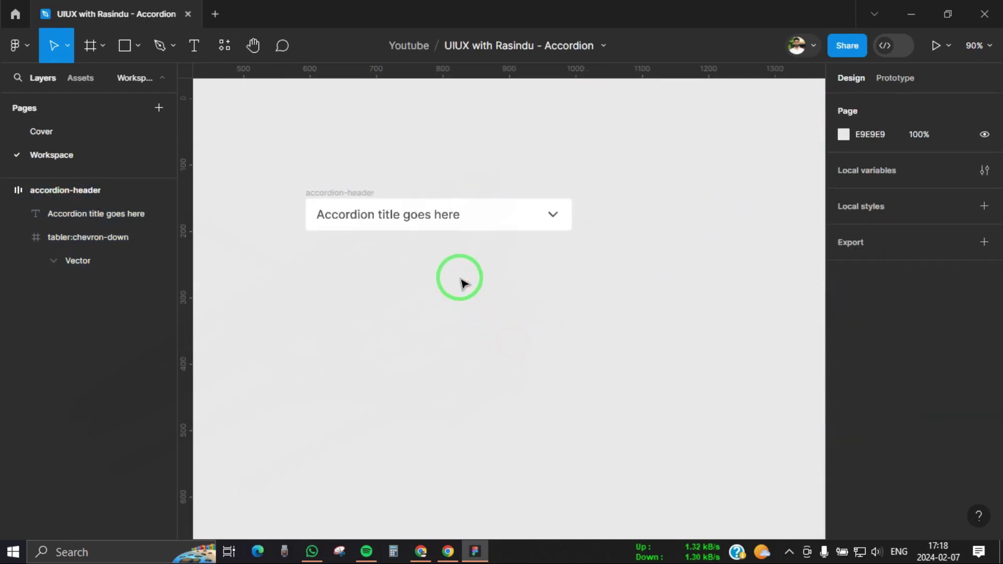
scroll(464, 283, "down", 1)
scroll(465, 290, "down", 1)
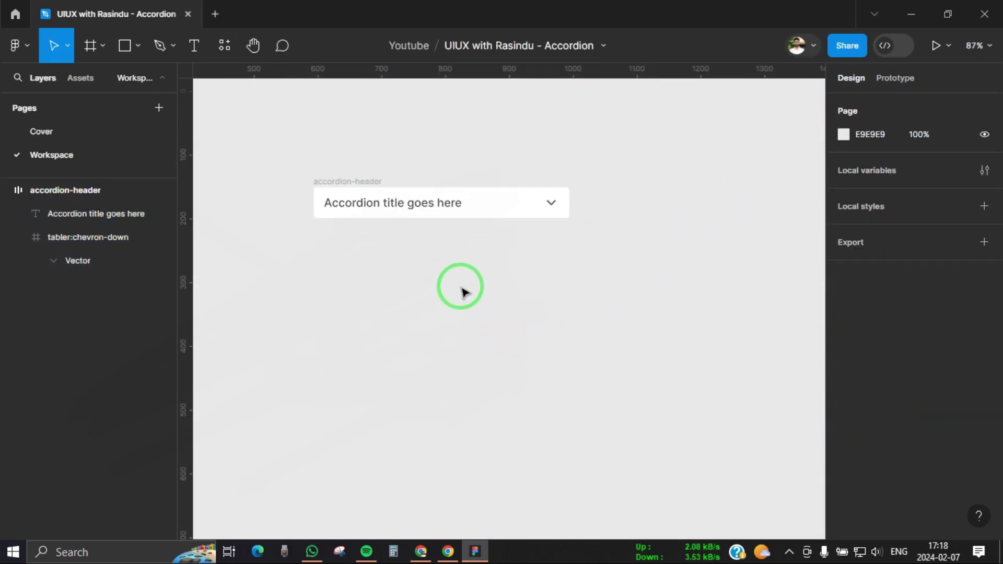
- Create the accordion-header component, add a Hover variant, and name the property State
left_click(354, 184)
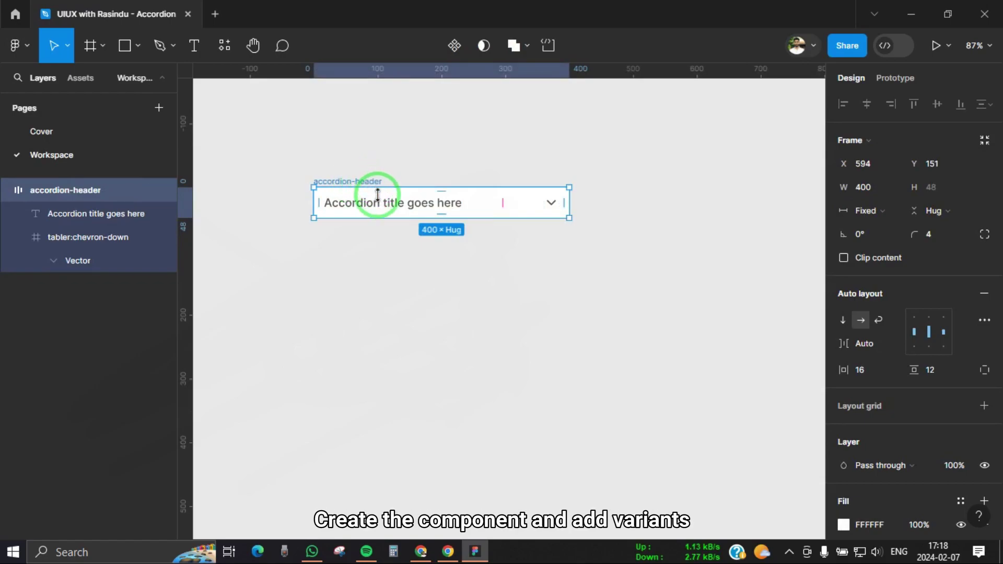
left_click(452, 49)
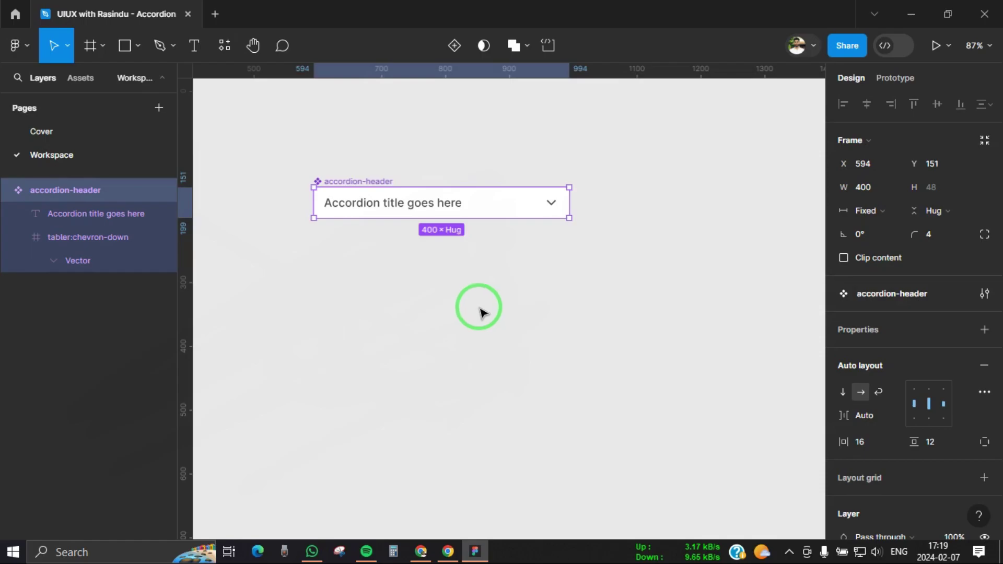
left_click(452, 46)
type("Hover")
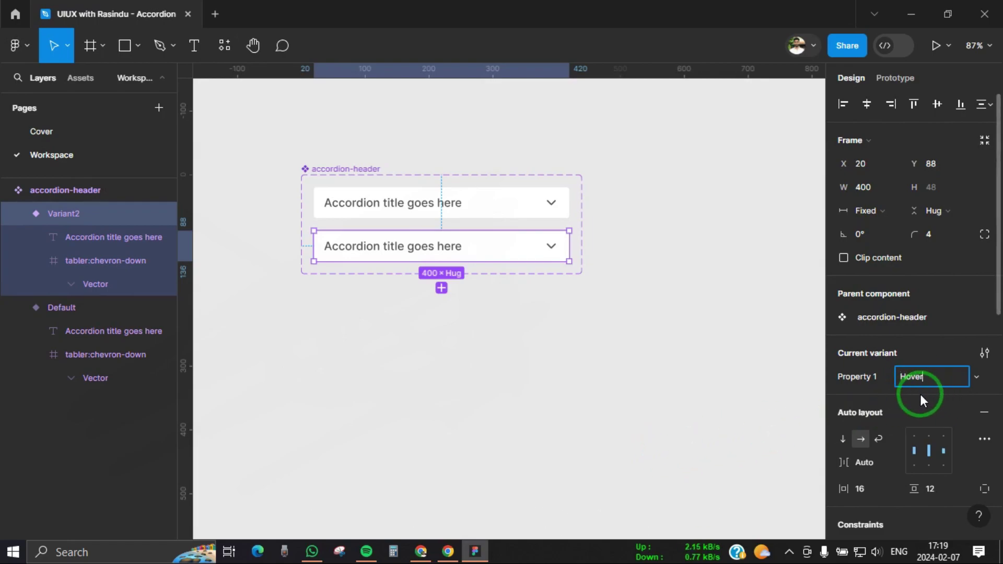
key("Return")
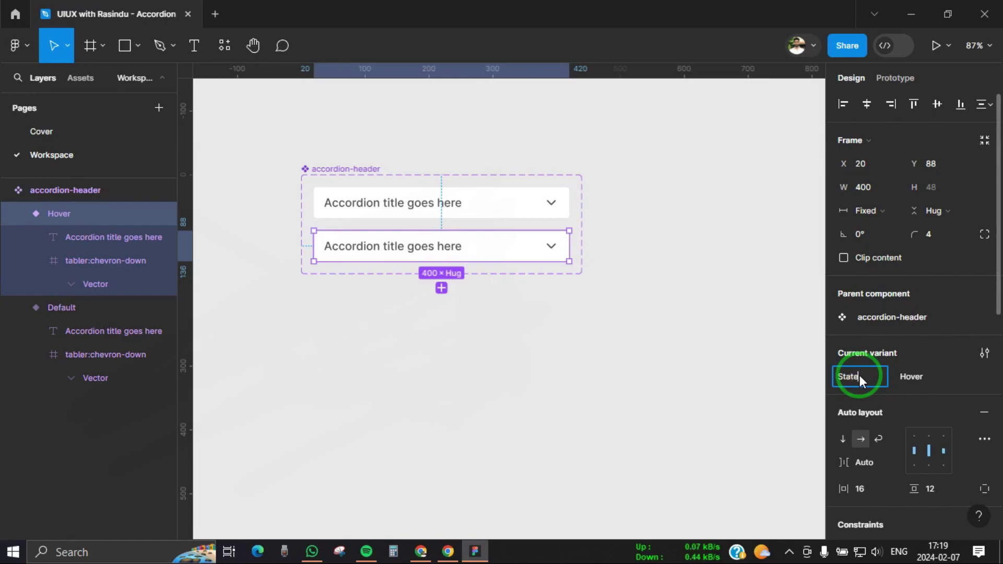
scroll(578, 345, "up", 1)
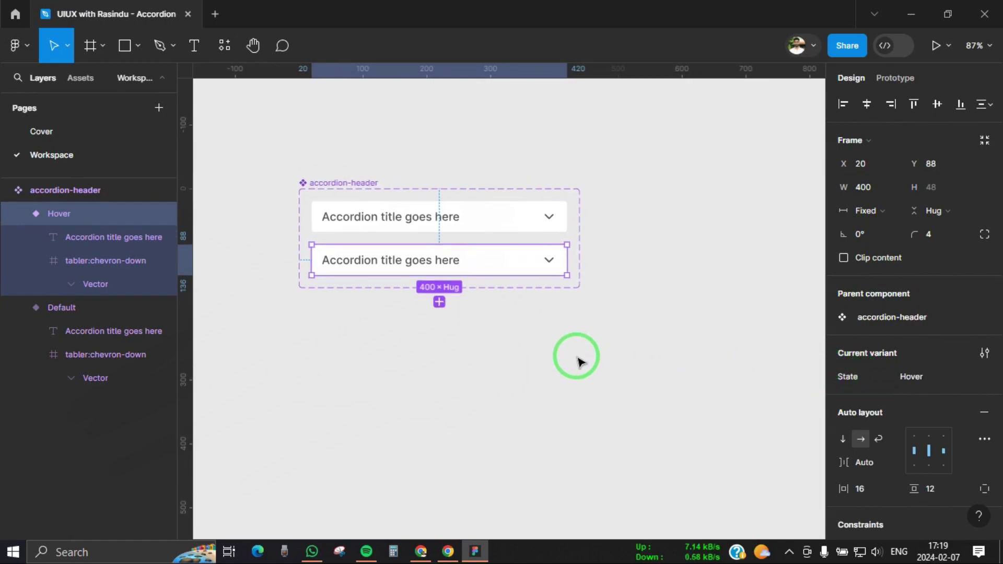
left_click(476, 224)
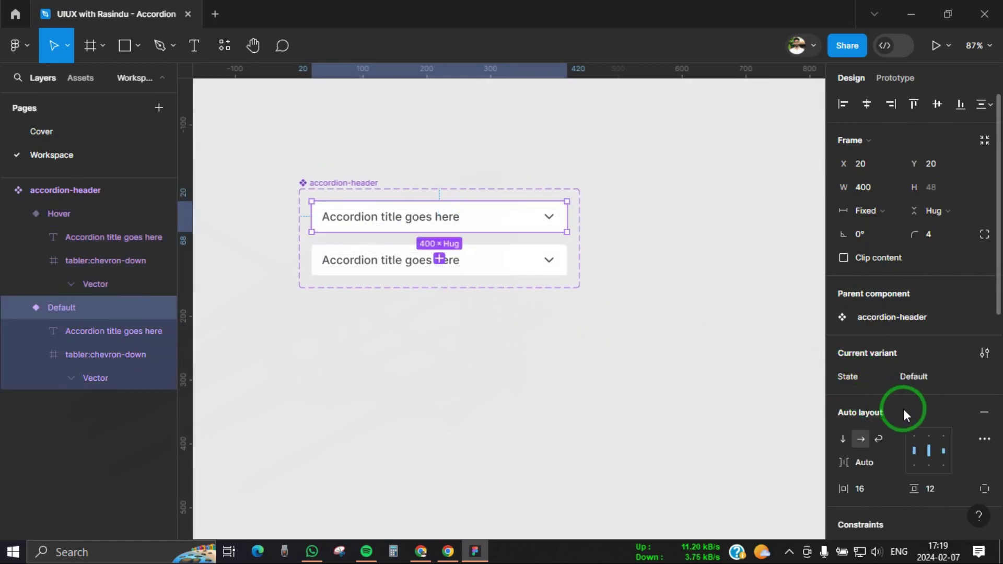
scroll(905, 410, "down", 3)
scroll(906, 410, "down", 4)
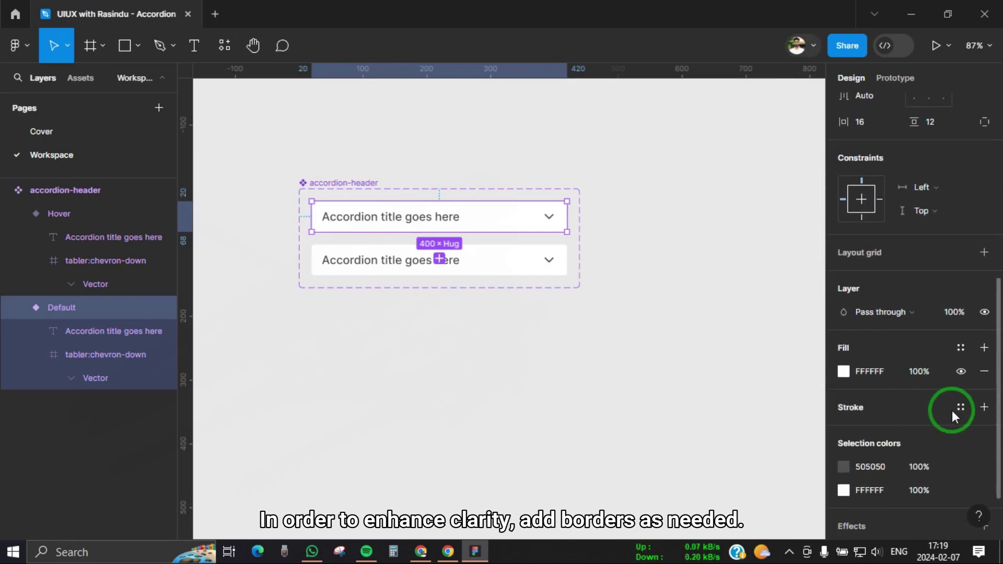
- Give the Default variant a 1px inside light grey DCDCDC stroke
left_click(982, 413)
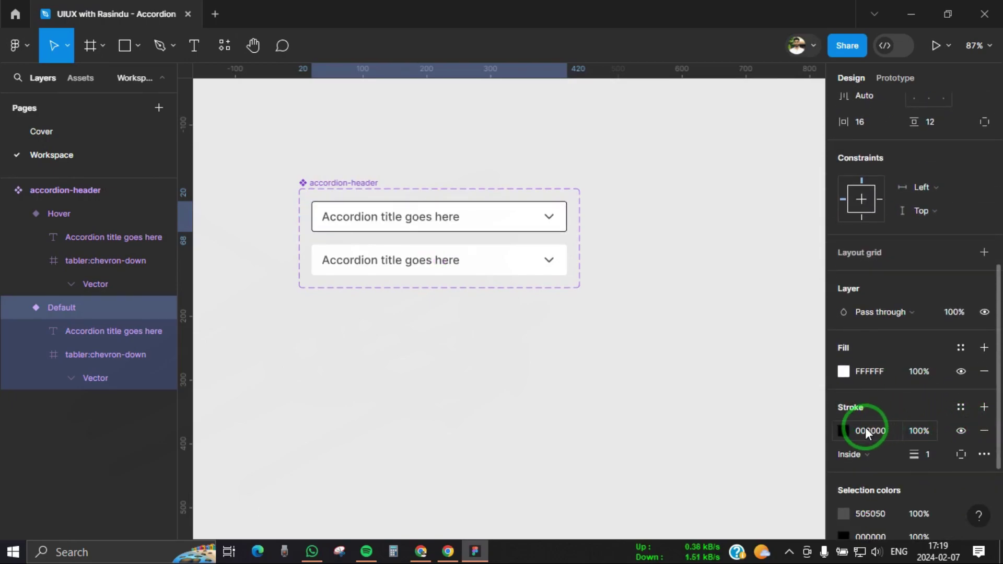
left_click(845, 388)
left_click(843, 430)
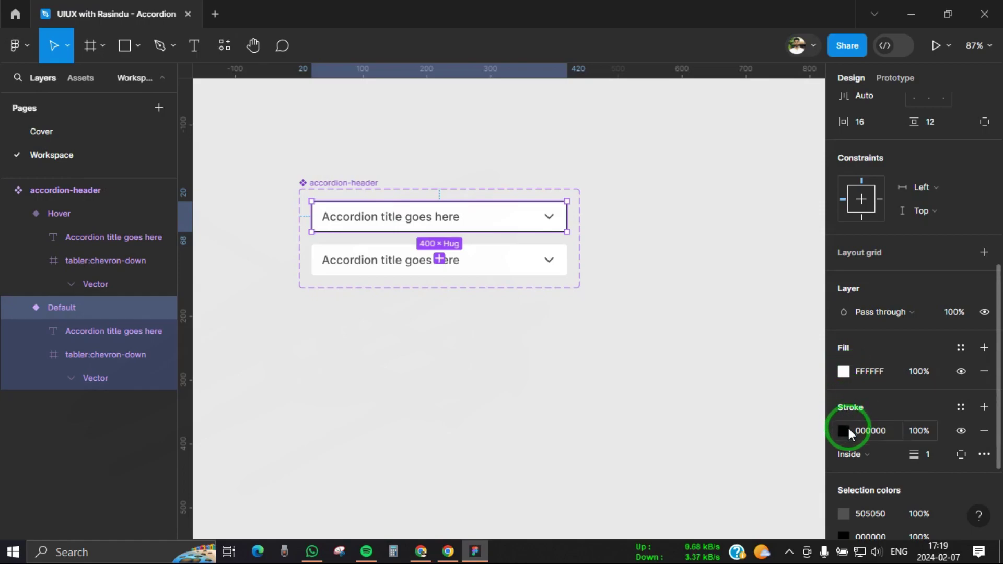
left_click_drag(669, 216, 646, 176)
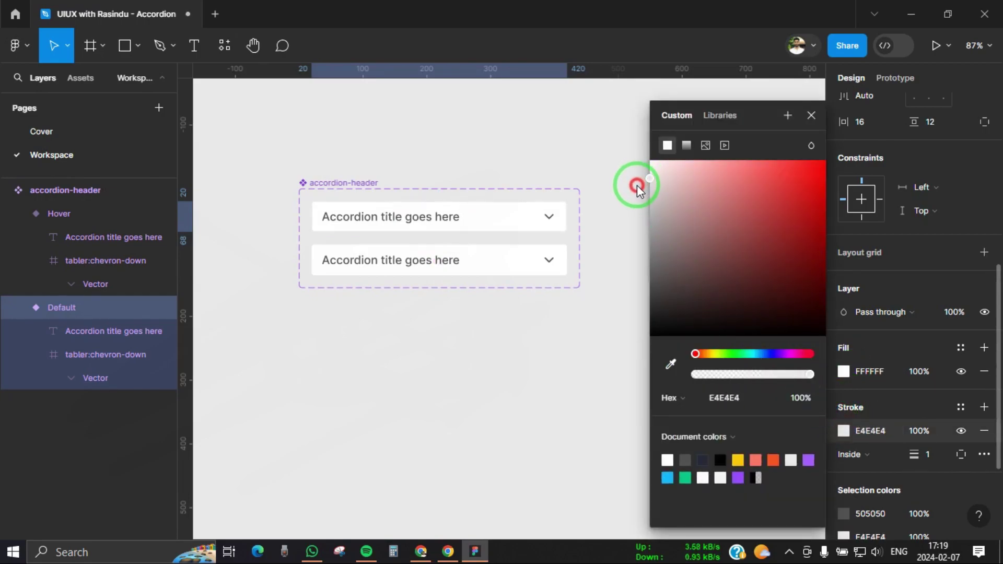
left_click_drag(640, 186, 650, 184)
left_click(810, 116)
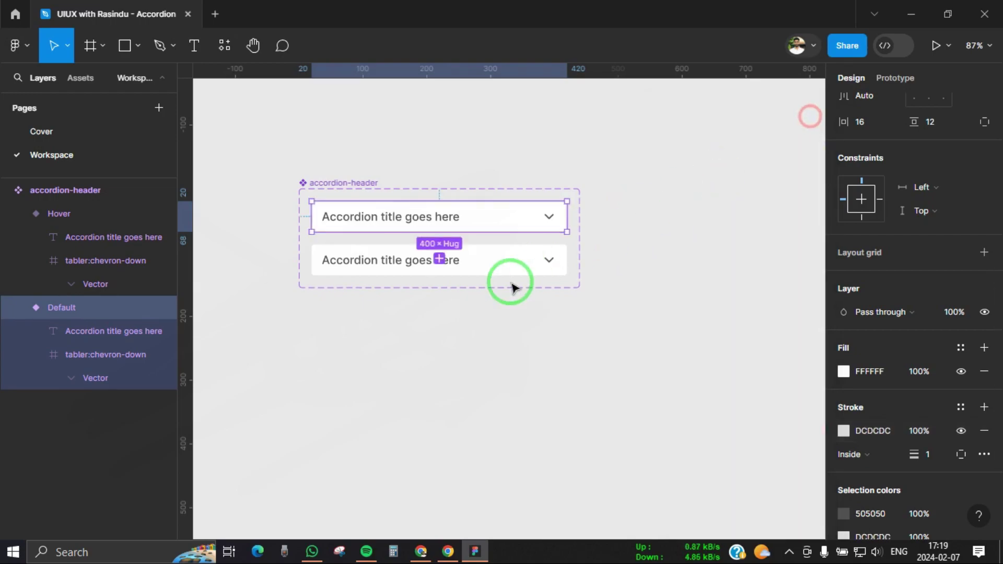
- Give the Hover variant a darker ABABAB stroke
left_click(495, 263)
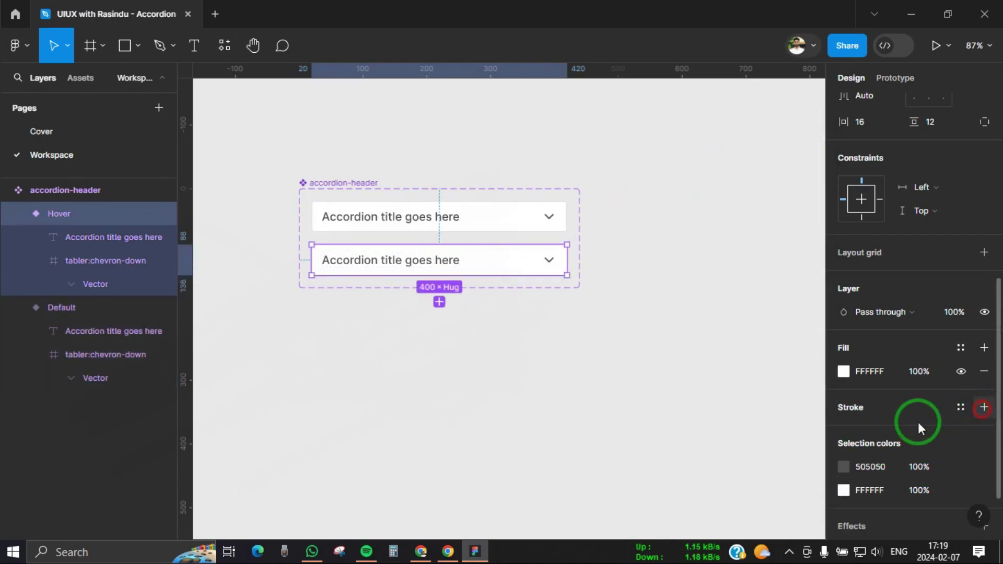
left_click(983, 407)
left_click(846, 431)
left_click_drag(676, 262, 620, 227)
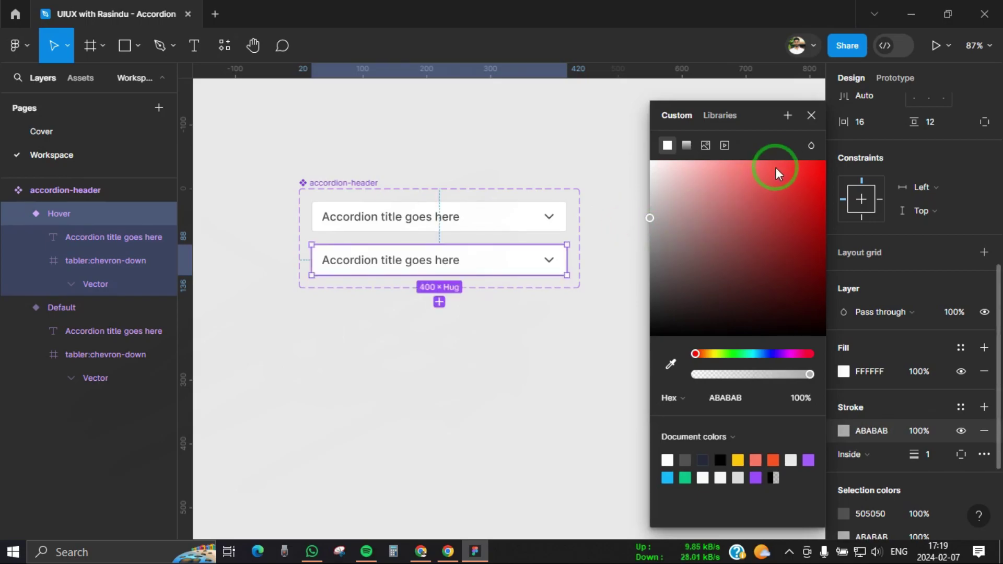
left_click(811, 114)
- Prototype the Default variant to change to Hover while hovering
left_click(678, 264)
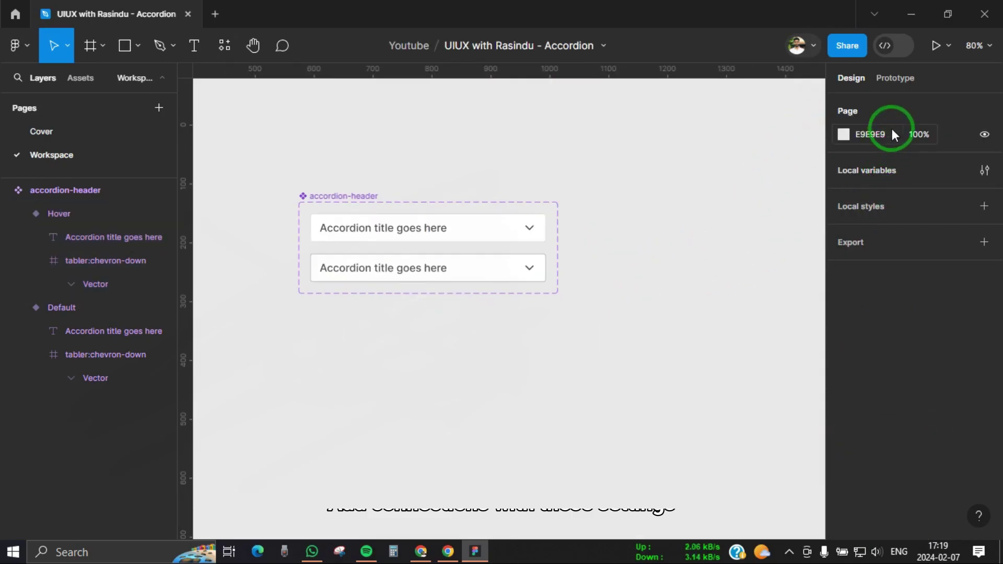
left_click(894, 78)
left_click(425, 230)
left_click_drag(427, 242, 428, 272)
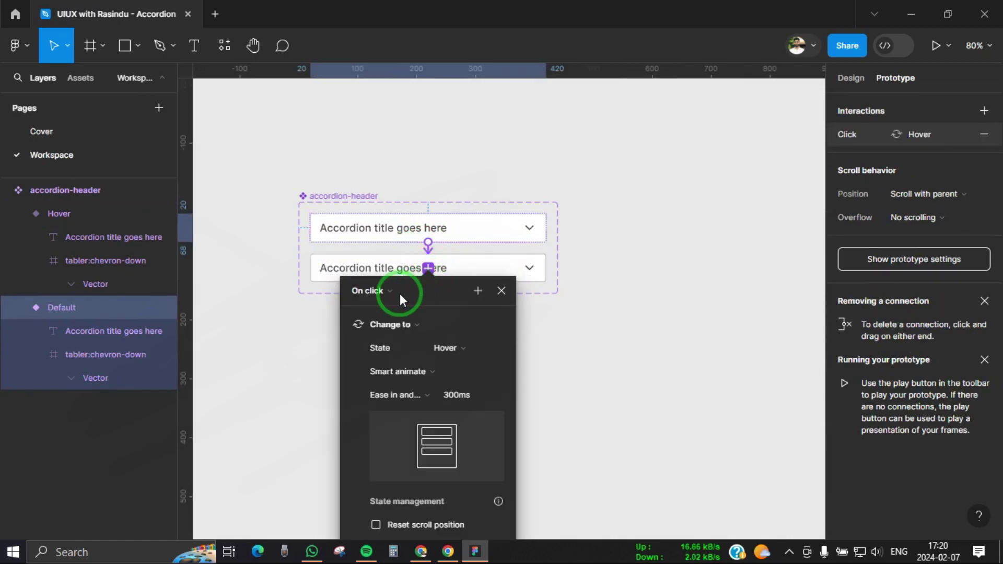
left_click(391, 290)
left_click(394, 325)
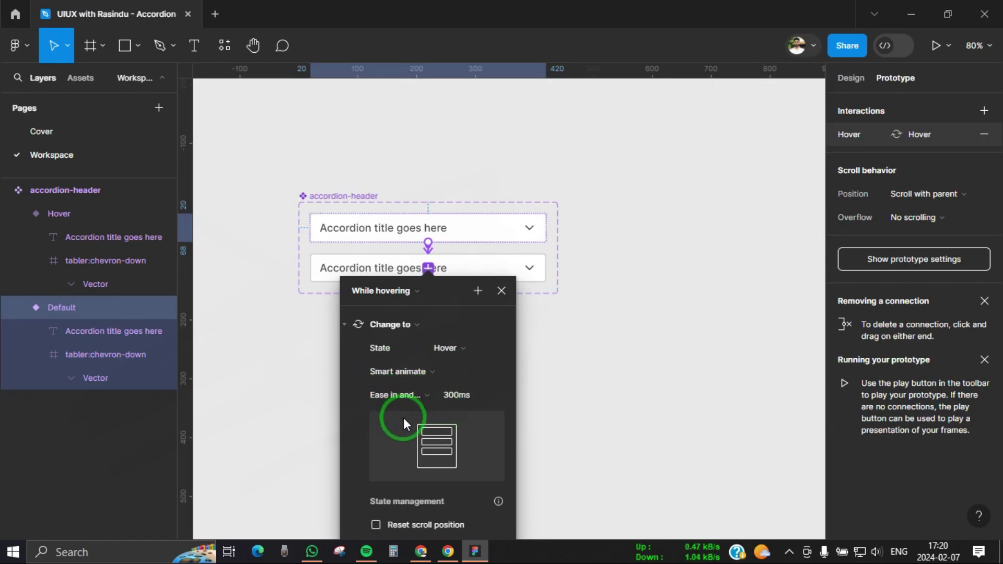
left_click(501, 291)
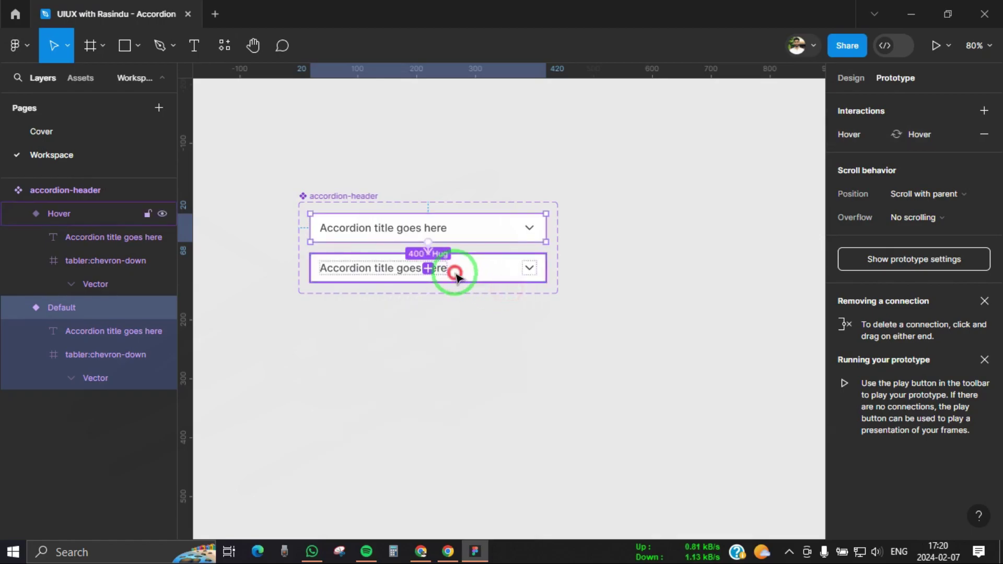
- Make Hover change back to Default on mouse leave, smart animate, ease in and out, 300ms
left_click(435, 258)
left_click_drag(438, 255, 441, 229)
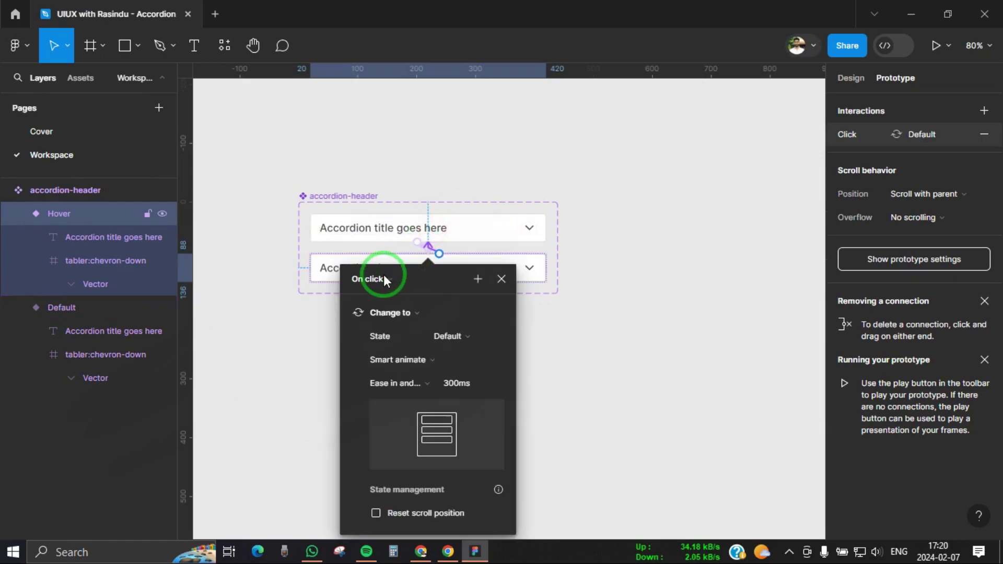
left_click(381, 274)
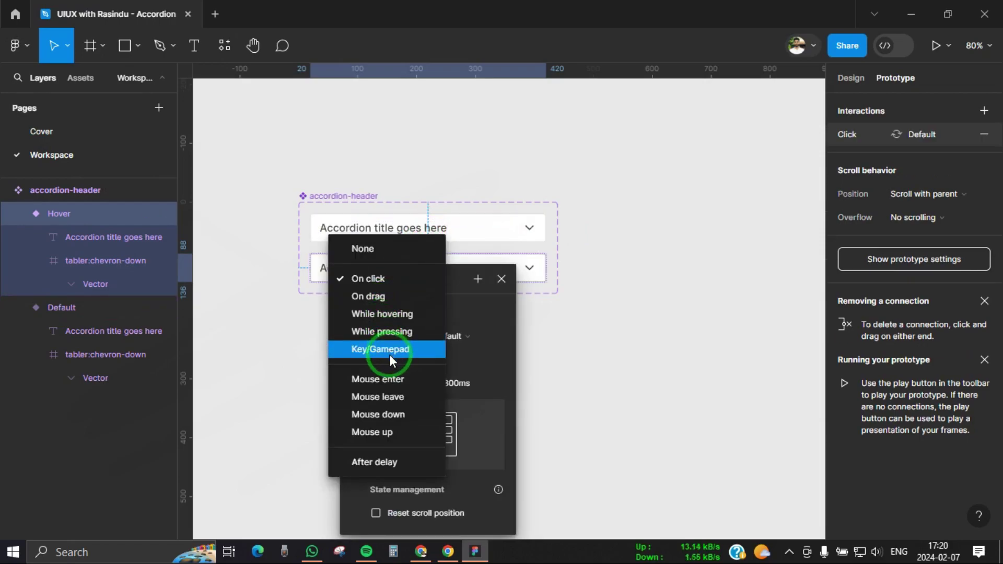
left_click(395, 396)
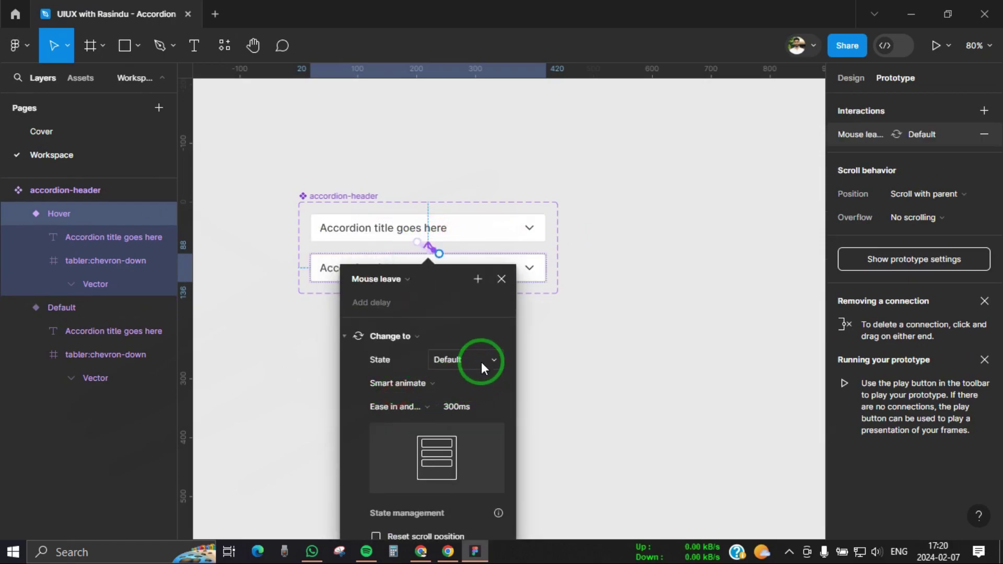
left_click(501, 281)
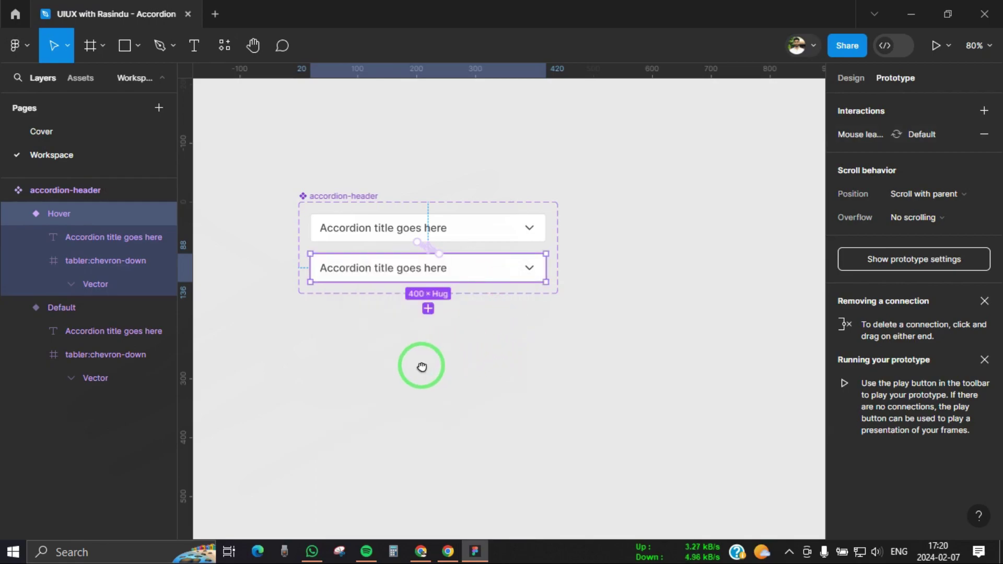
scroll(417, 334, "down", 1)
- Change the Hover variant's fill from white to light grey F6F6F6
left_click(846, 79)
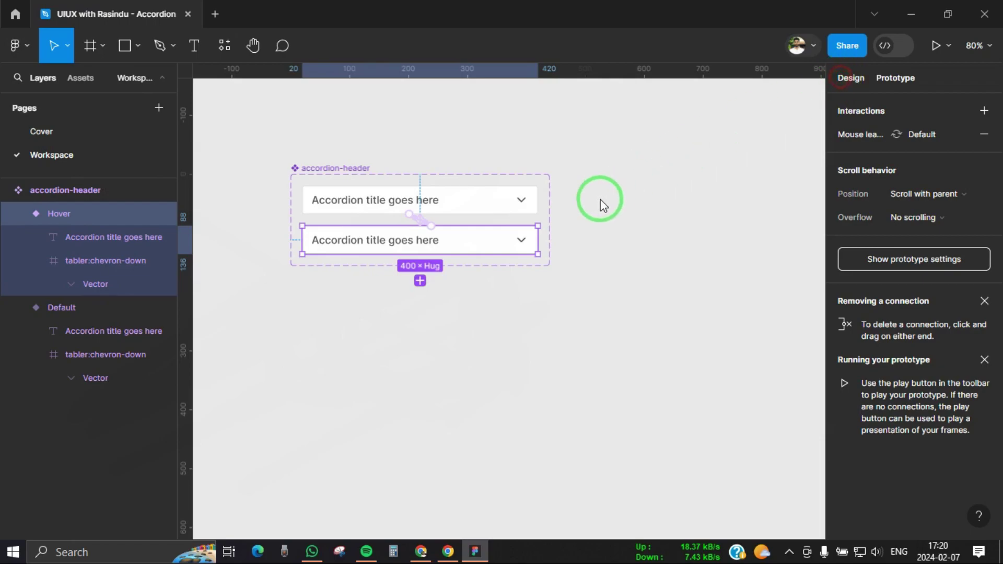
scroll(895, 376, "down", 4)
scroll(907, 381, "down", 3)
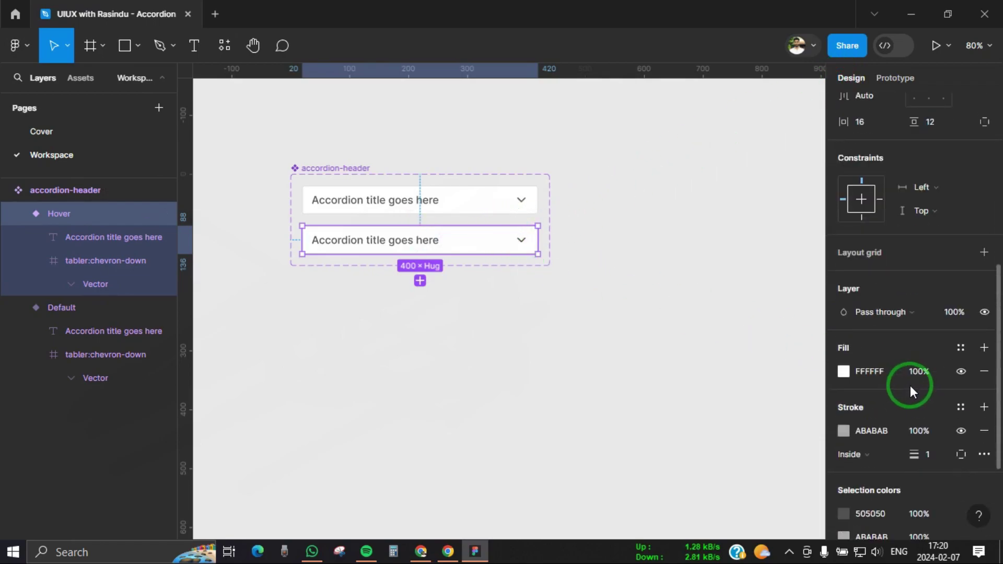
left_click(843, 371)
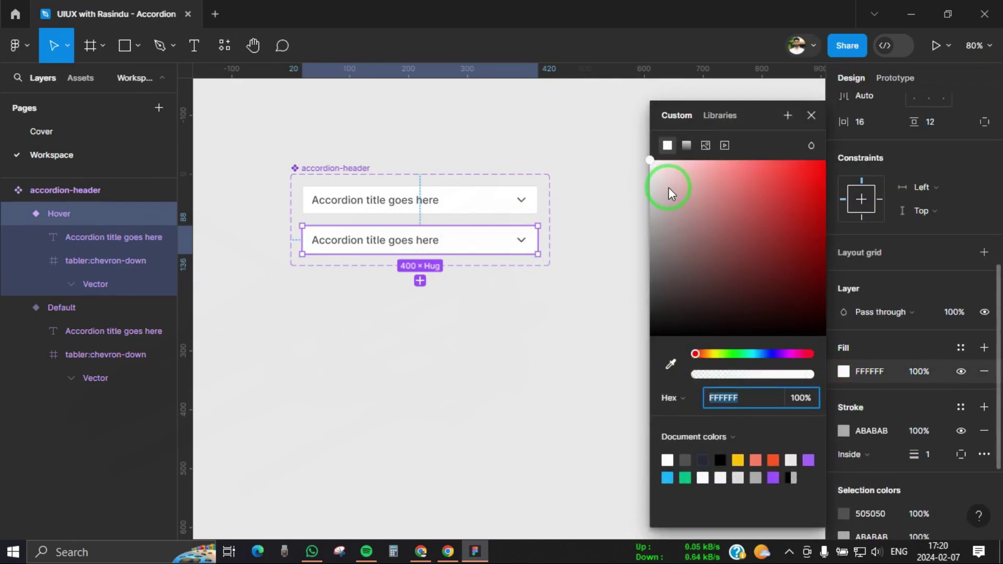
left_click_drag(649, 169, 642, 173)
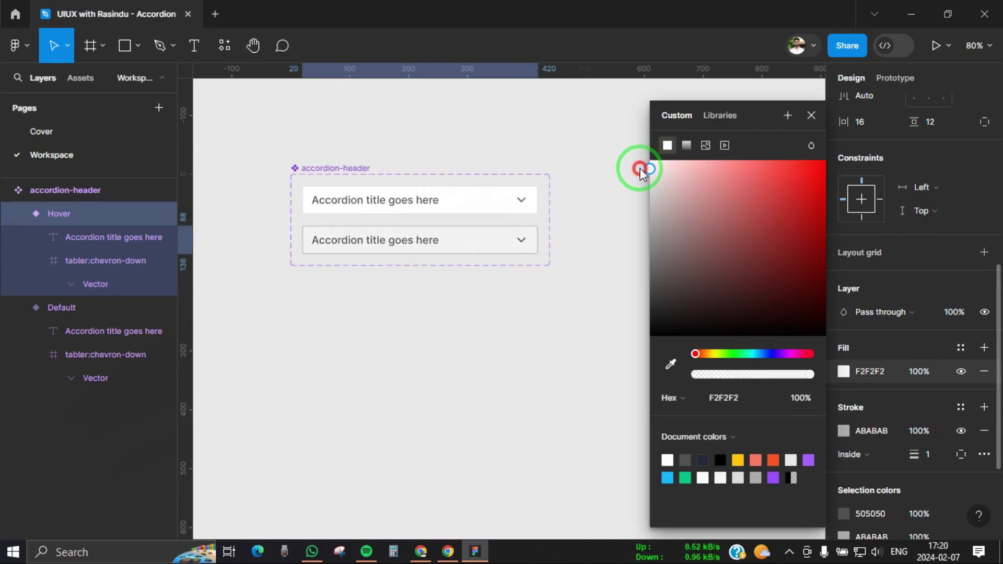
left_click(811, 115)
scroll(468, 370, "down", 2)
left_click(468, 370)
- Place an accordion-header instance in a 484×166 Testing frame and preview its hover effect
scroll(433, 396, "right", 3)
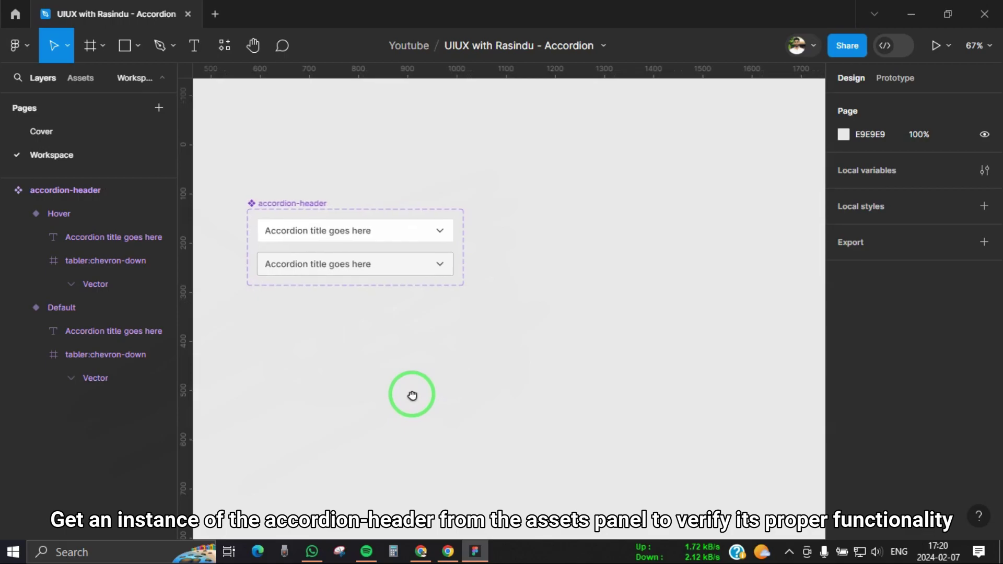
left_click(80, 77)
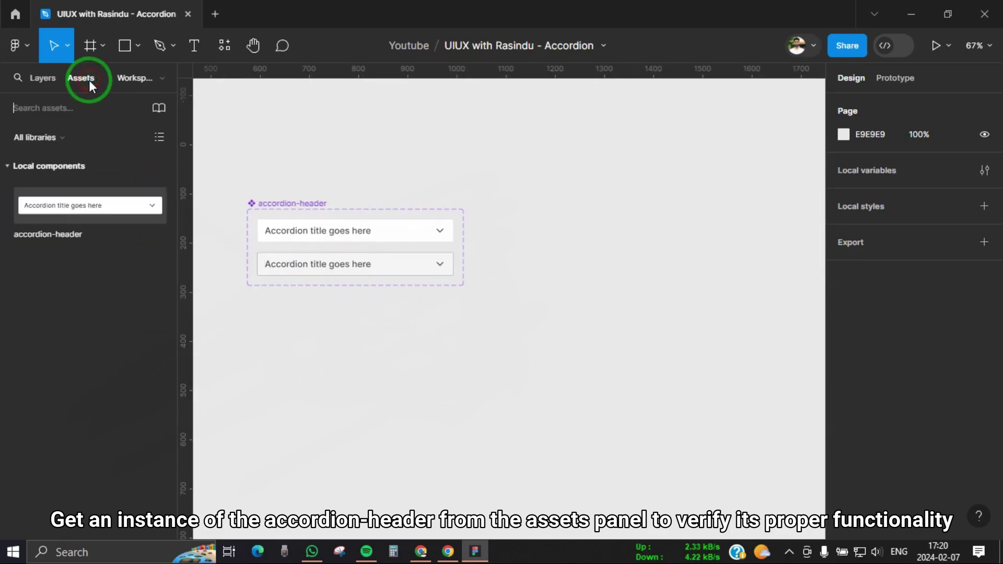
mouse_move(89, 205)
left_mouse_down()
mouse_move(441, 254)
mouse_move(602, 231)
left_mouse_up()
left_click(89, 46)
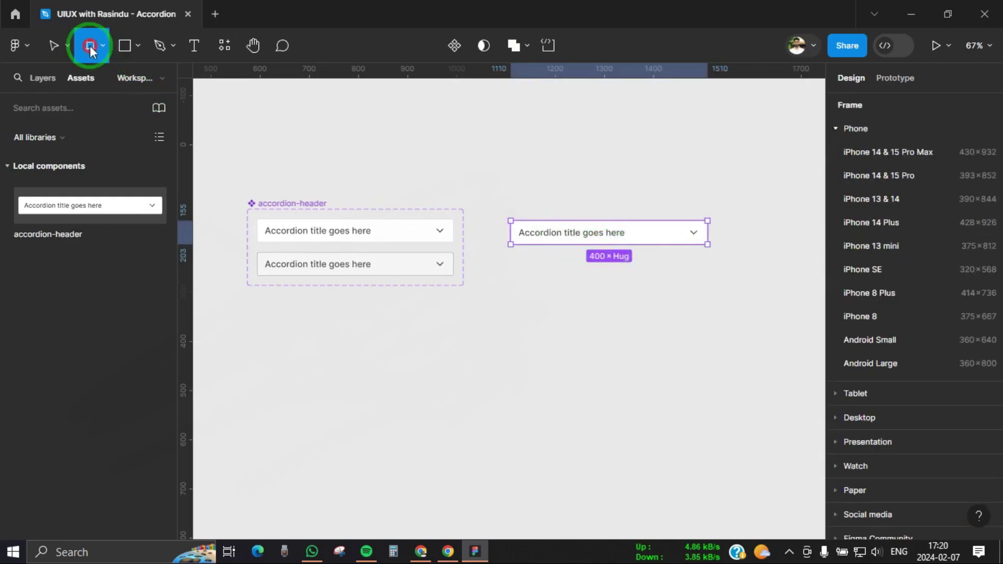
mouse_move(497, 209)
left_mouse_down()
mouse_move(734, 309)
mouse_move(735, 291)
left_mouse_up()
left_click(512, 203)
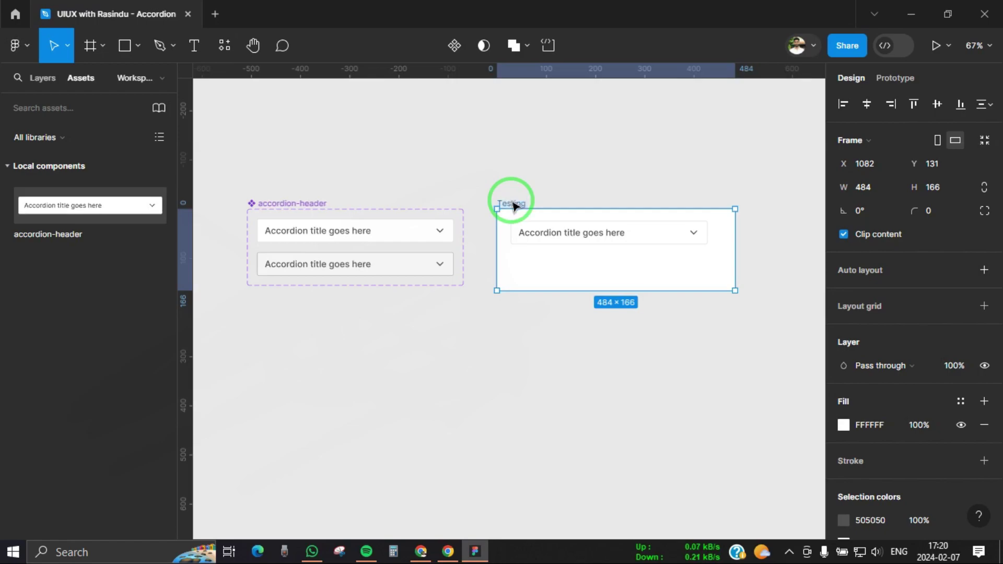
key("shift+space")
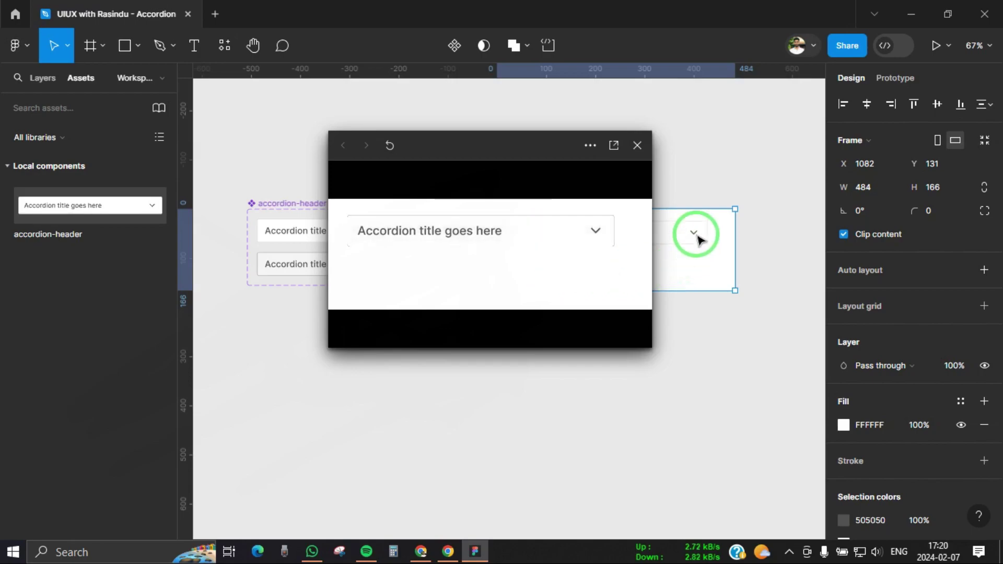
left_click(637, 146)
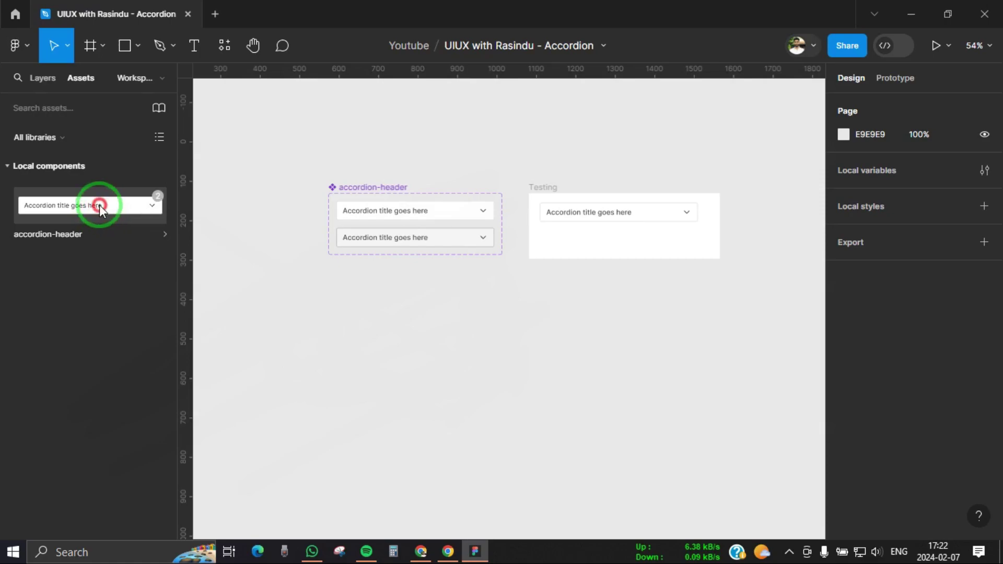
- Place and detach an accordion-header instance, duplicate it below, and select the lower copy's chevron
left_click_drag(99, 204, 427, 327)
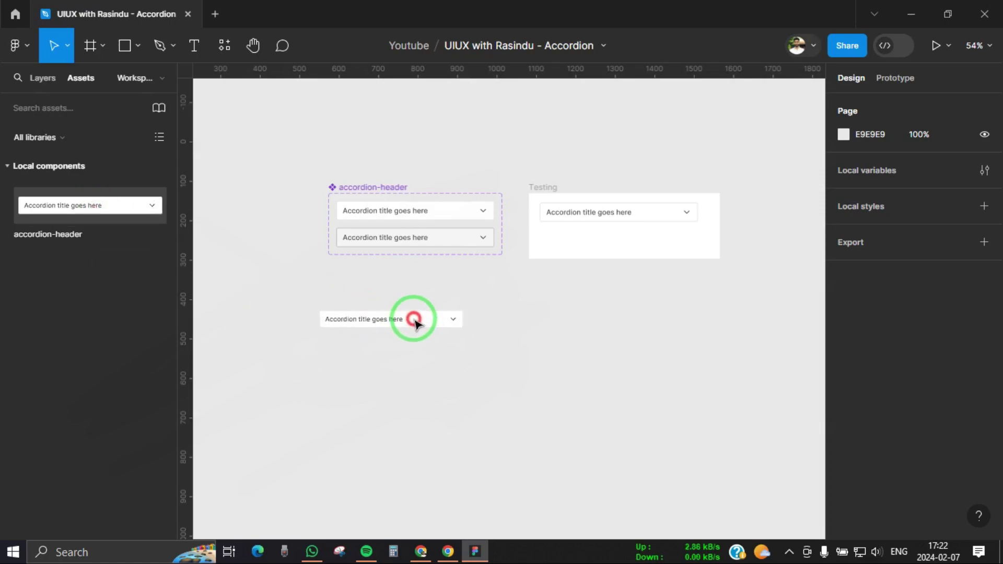
scroll(402, 263, "up", 3)
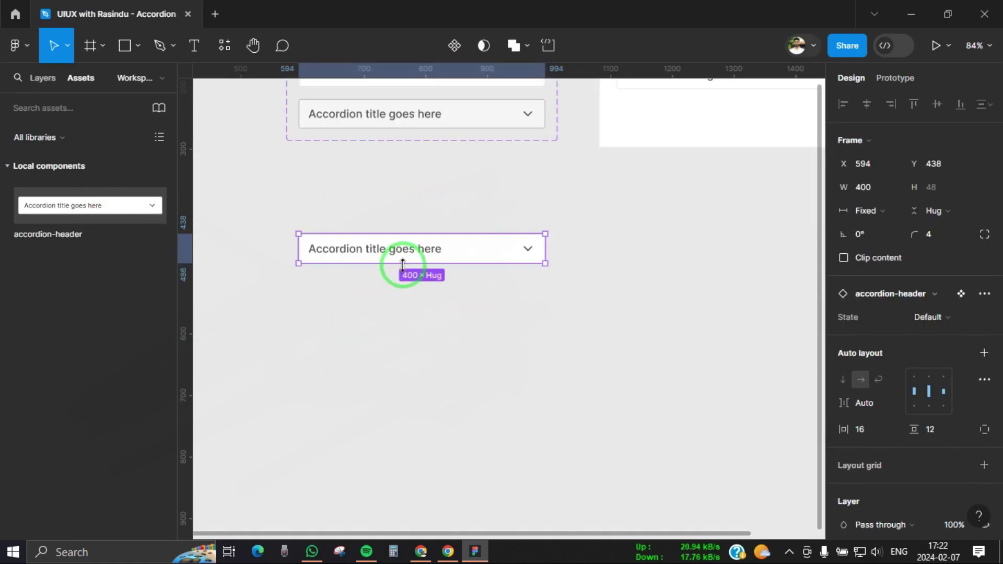
right_click(402, 252)
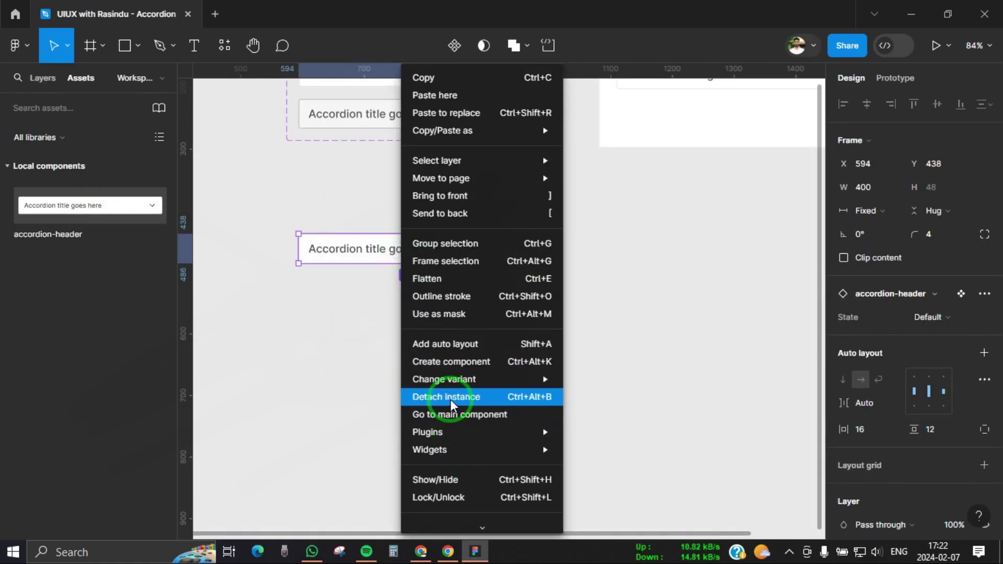
left_click(446, 397)
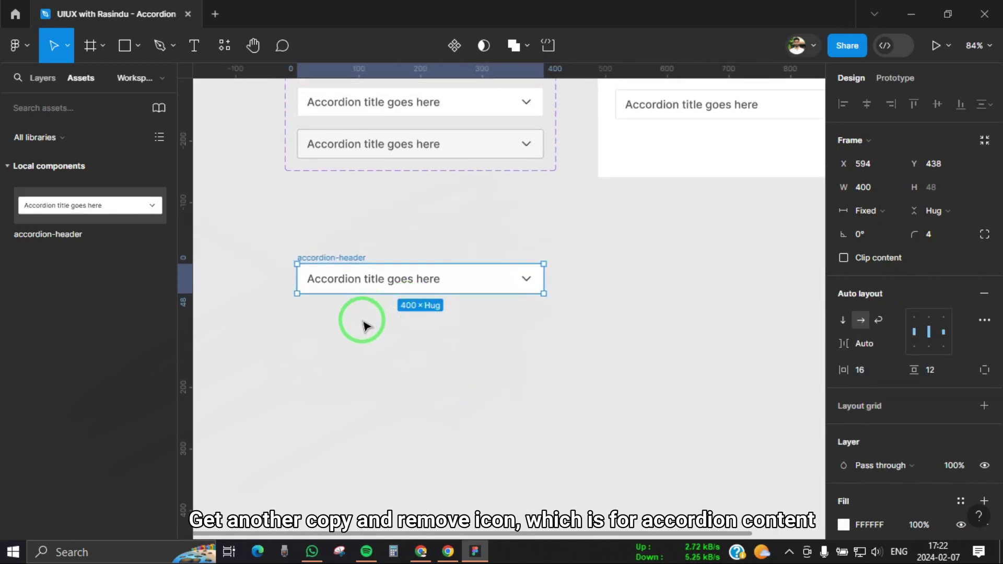
left_click_drag(340, 263, 337, 293, "alt")
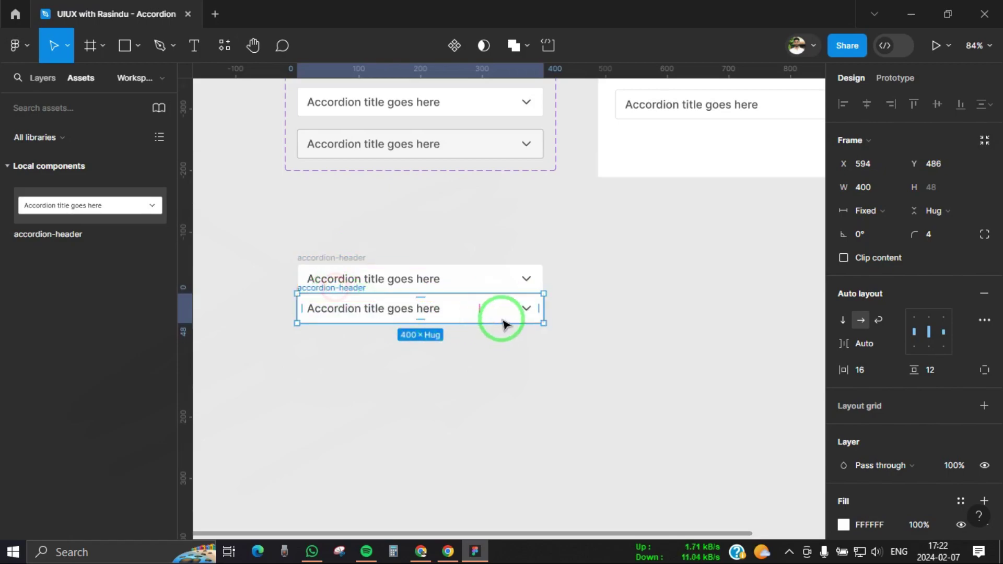
left_click(527, 309)
- Delete the chevron and set the lower copy's text to Fill width at font size 16
key("Delete")
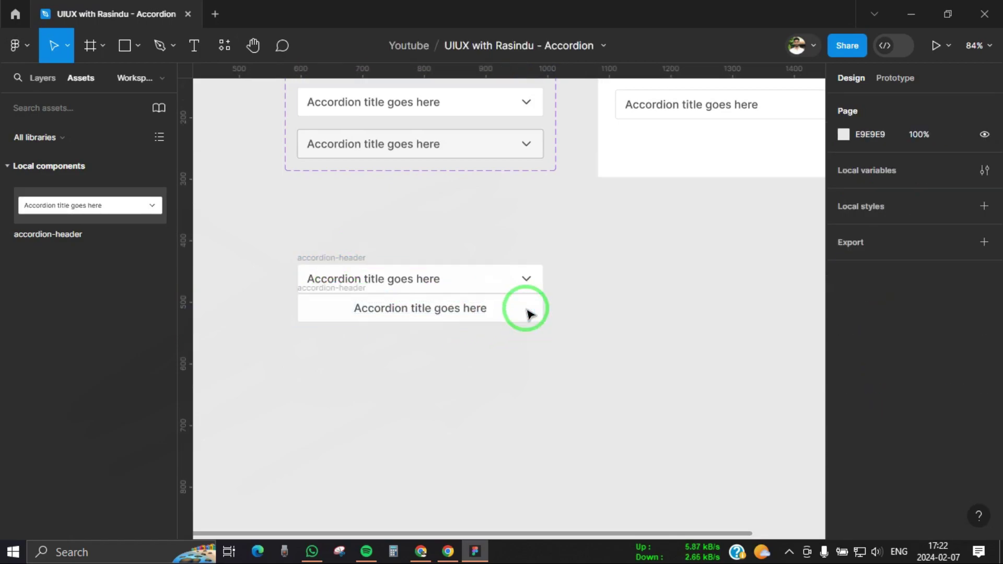
left_click(455, 307)
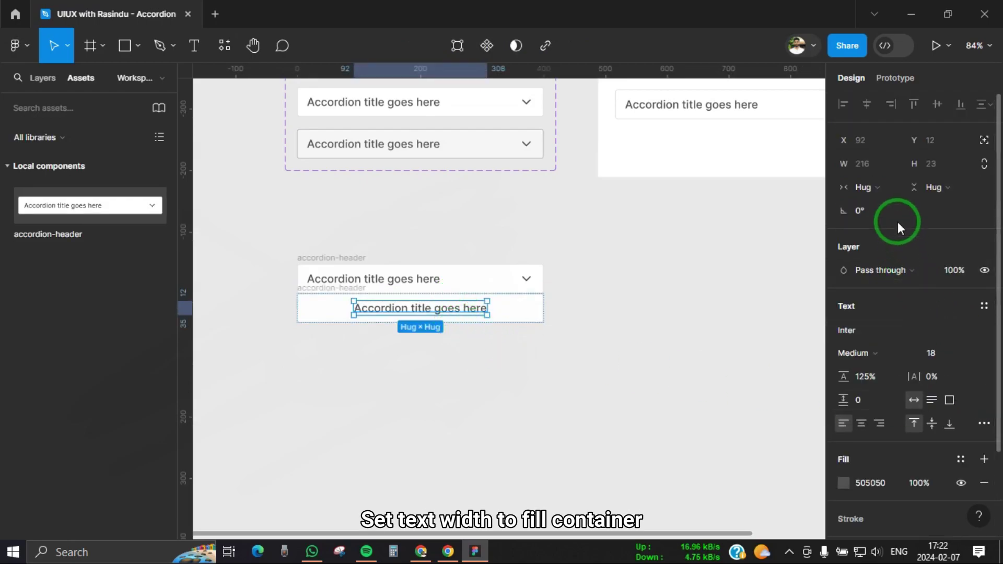
left_click(883, 187)
left_click(888, 202)
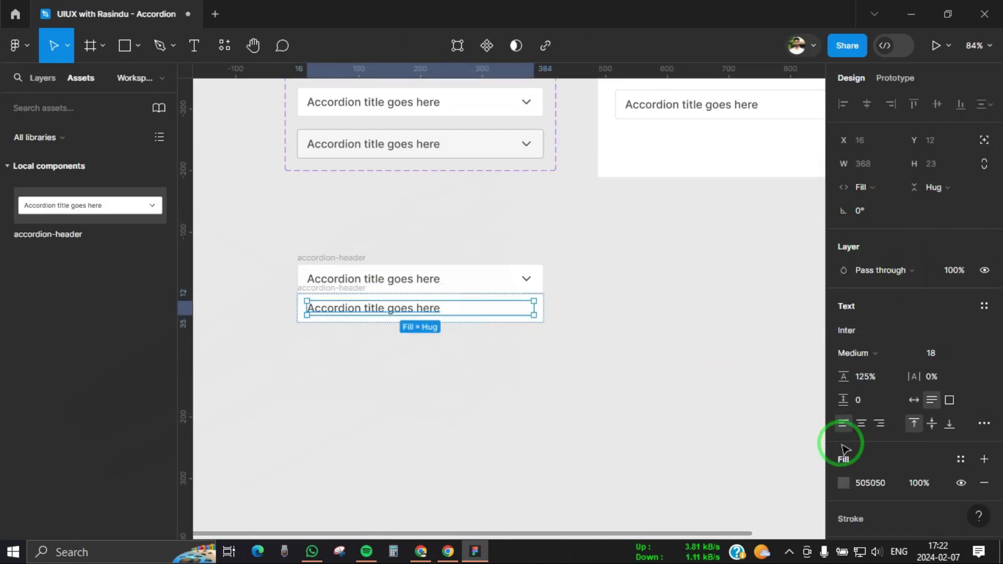
type("16")
key("Return")
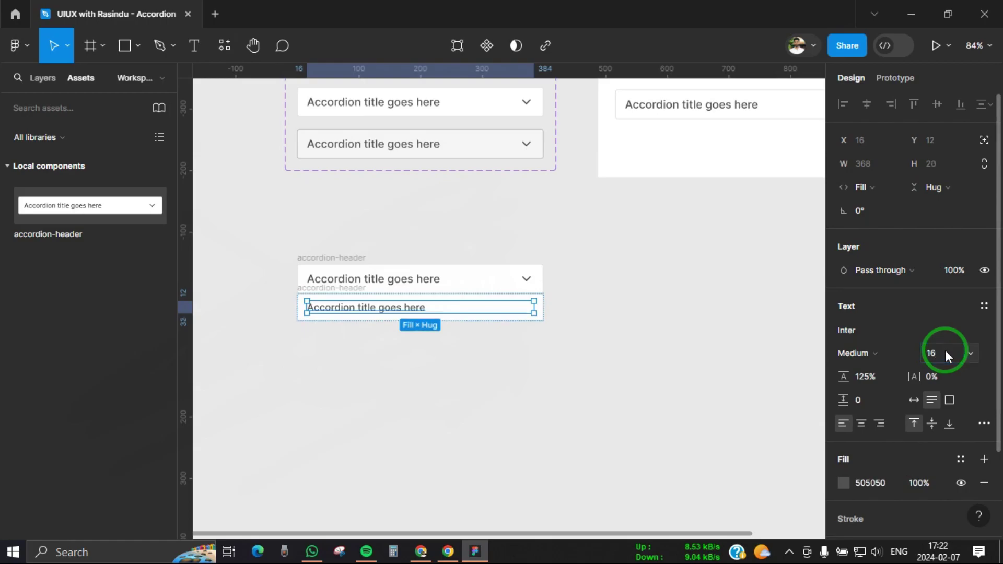
- Fill the text with 32 words of lorem ipsum using the Loremzer plugin
right_click(369, 312)
mouse_move(423, 405)
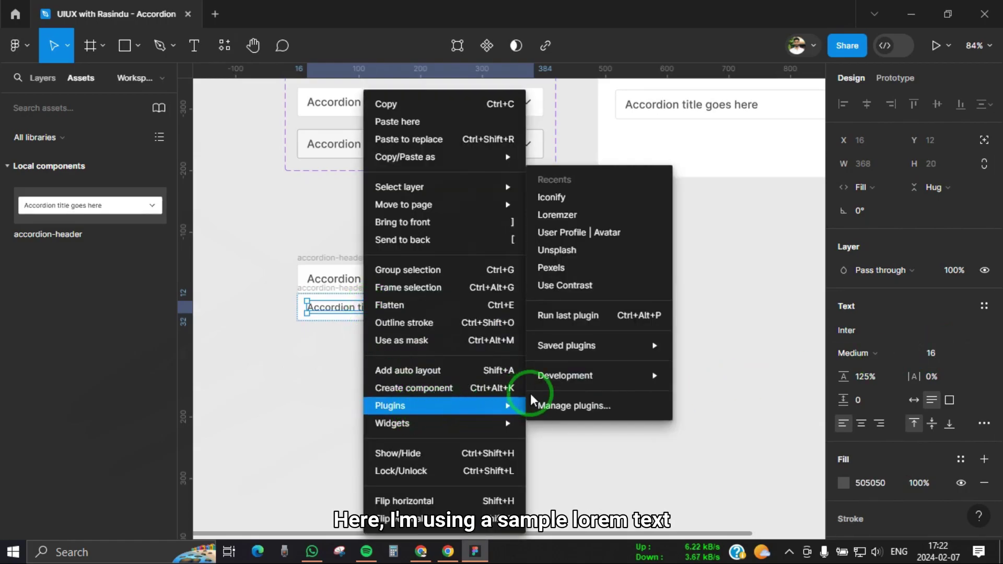
left_click(569, 214)
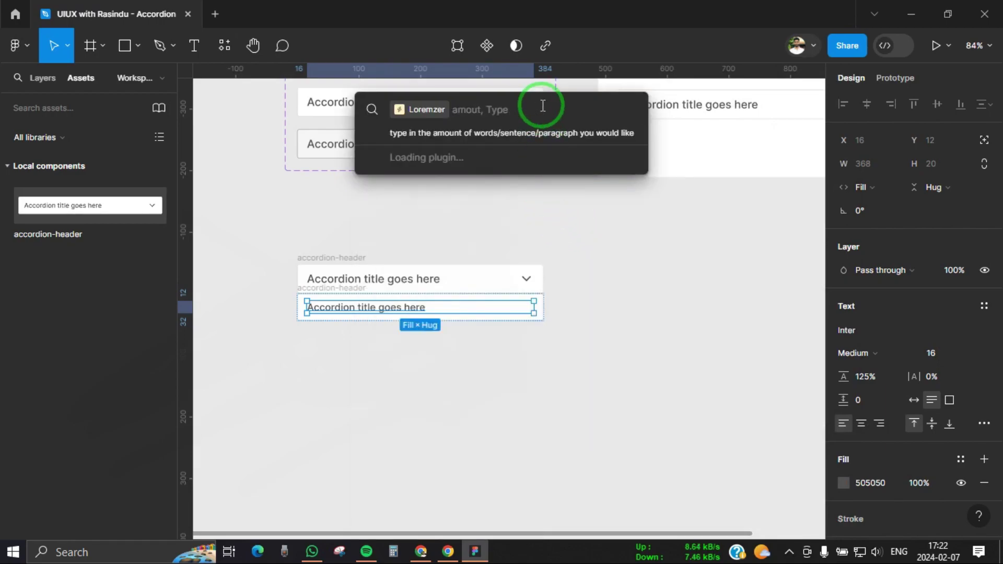
type("32")
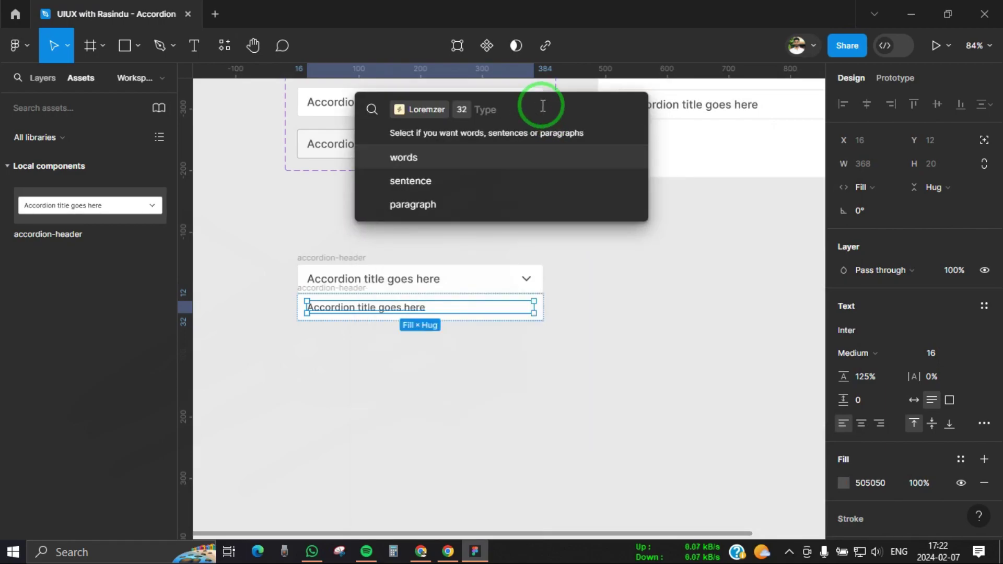
key("Return")
- Set the lorem ipsum body text to font size 14
left_click(353, 448)
scroll(347, 399, "down", 2)
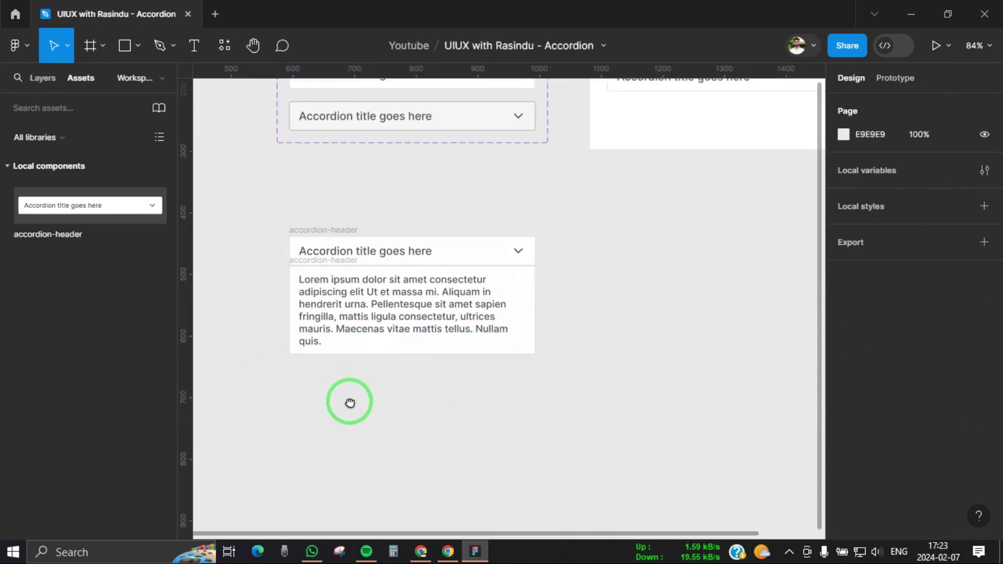
left_click(319, 254)
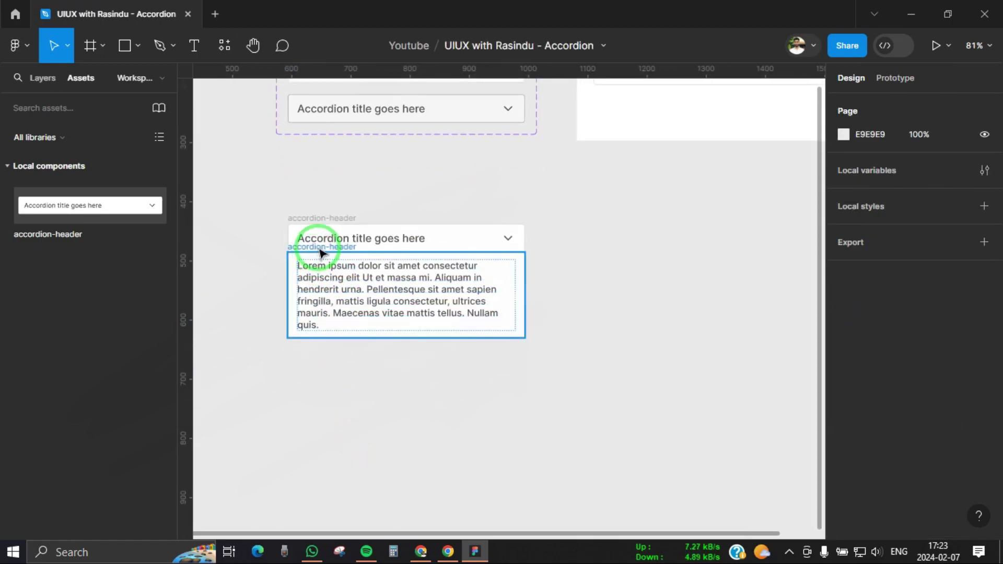
scroll(369, 293, "up", 1)
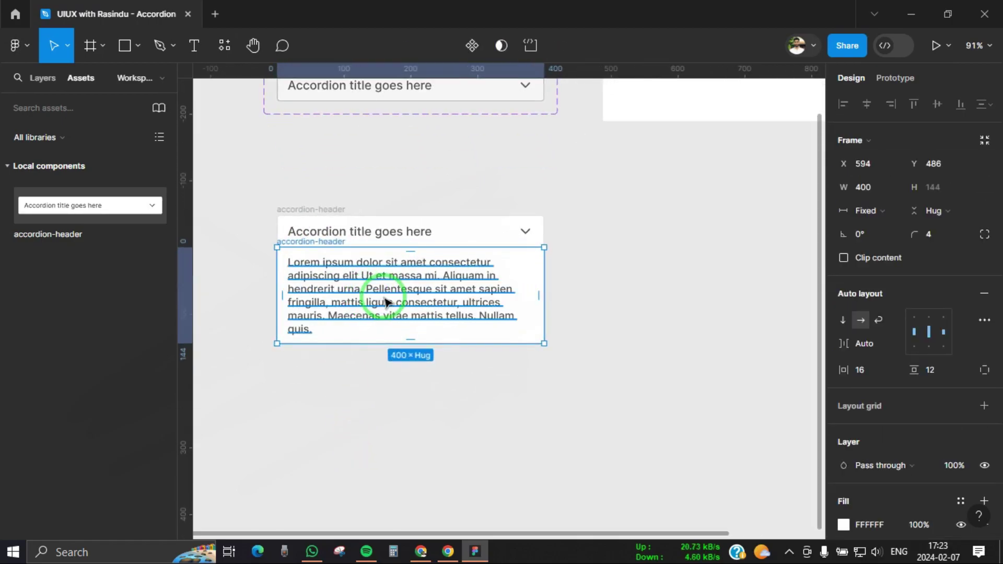
left_click(386, 302)
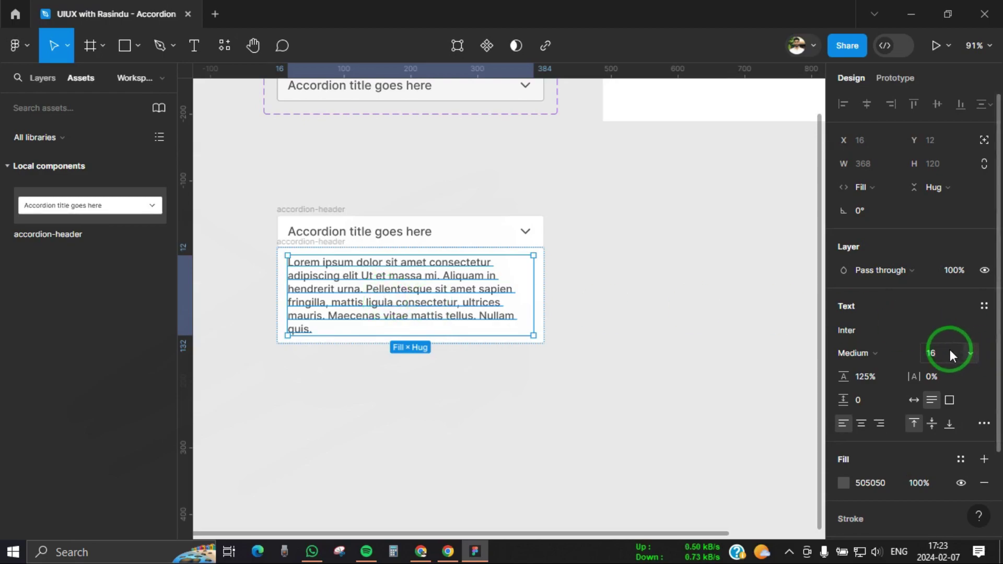
type("14")
key("Return")
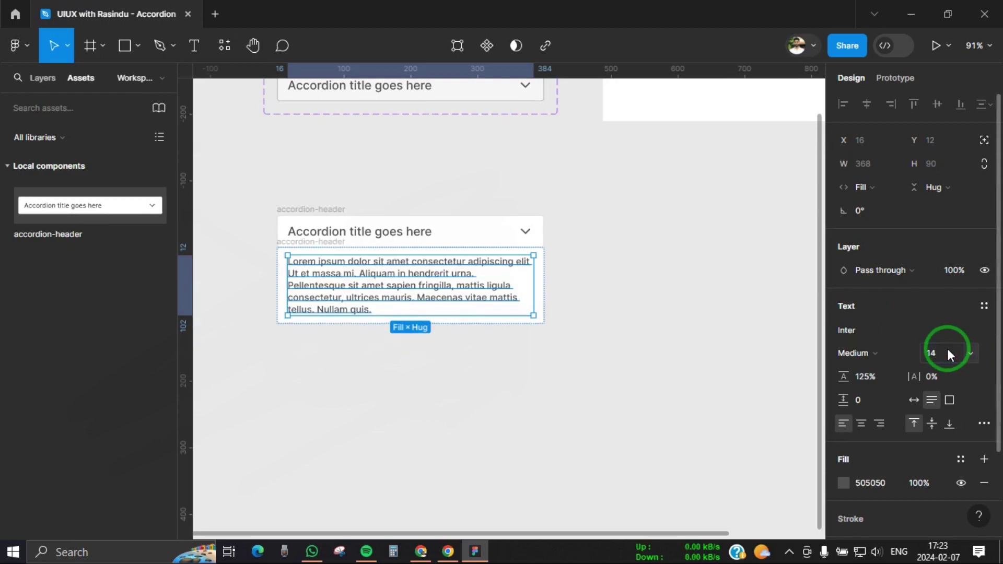
- Wrap the header and body frames in auto layout with Shift+A and rename the wrapper accordion-expand
left_click(320, 206)
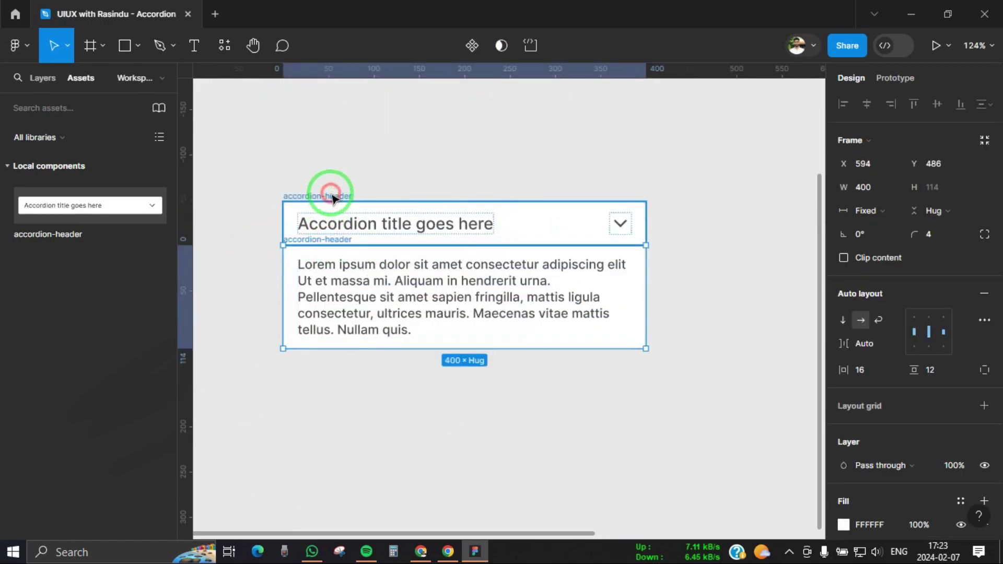
left_click(331, 200, "shift")
key("shift+a")
left_click(300, 198)
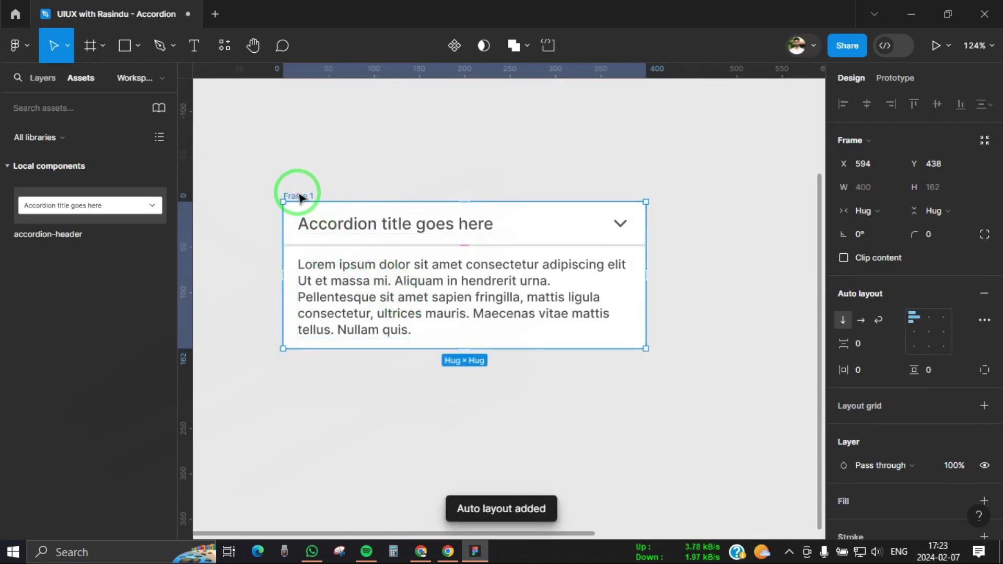
type("a")
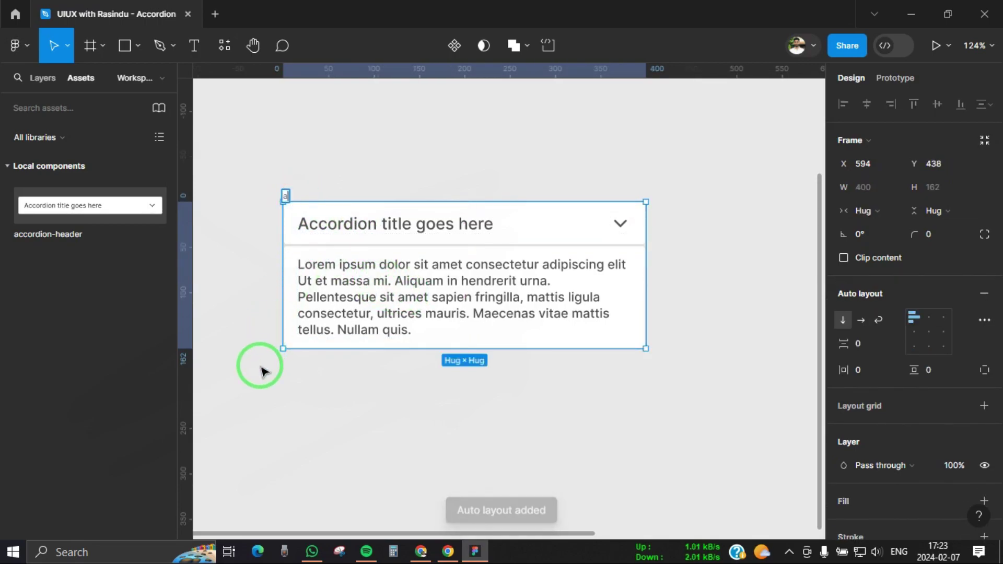
type("ccordion-expand")
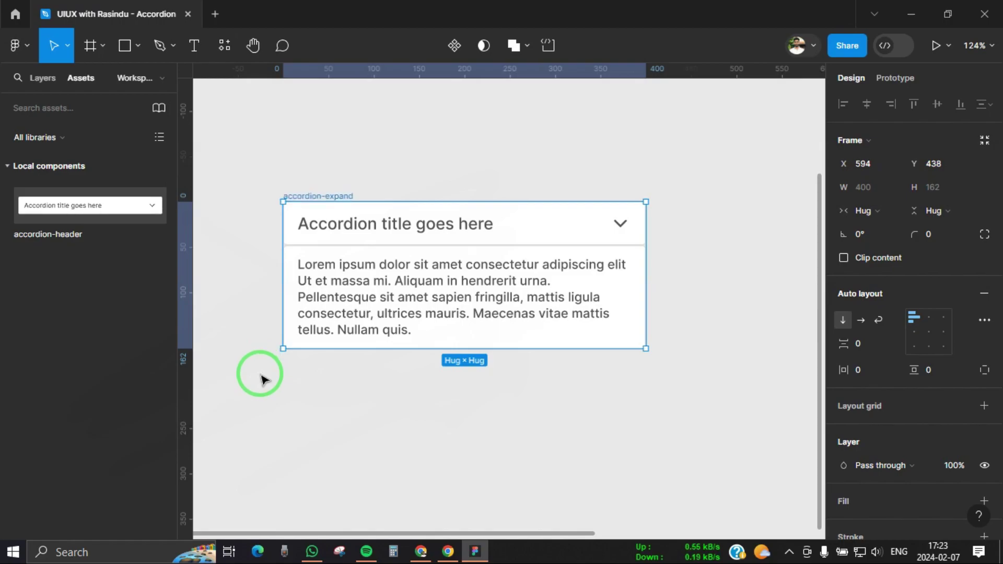
scroll(261, 379, "down", 3, "ctrl")
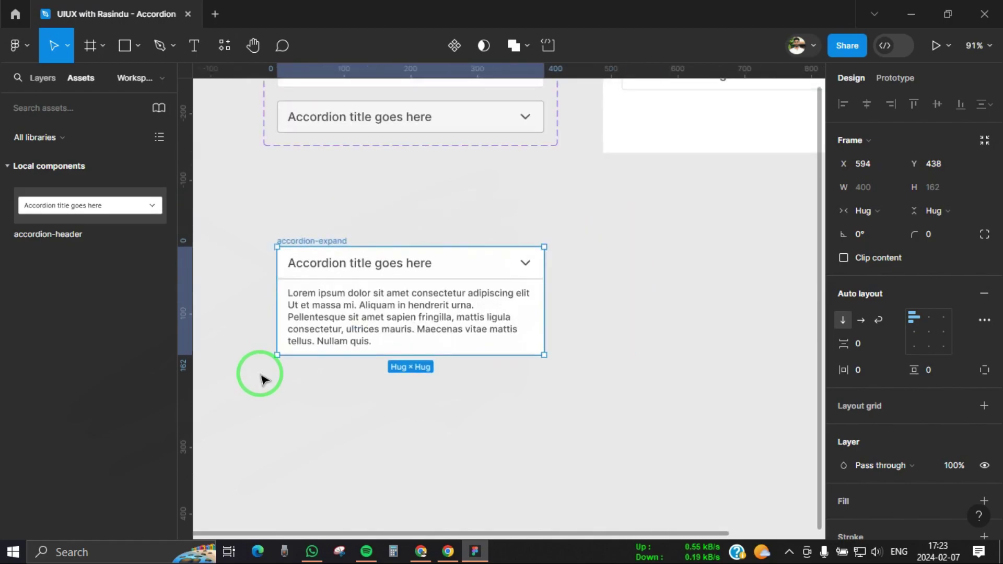
scroll(334, 405, "down", 1)
scroll(359, 390, "down", 1)
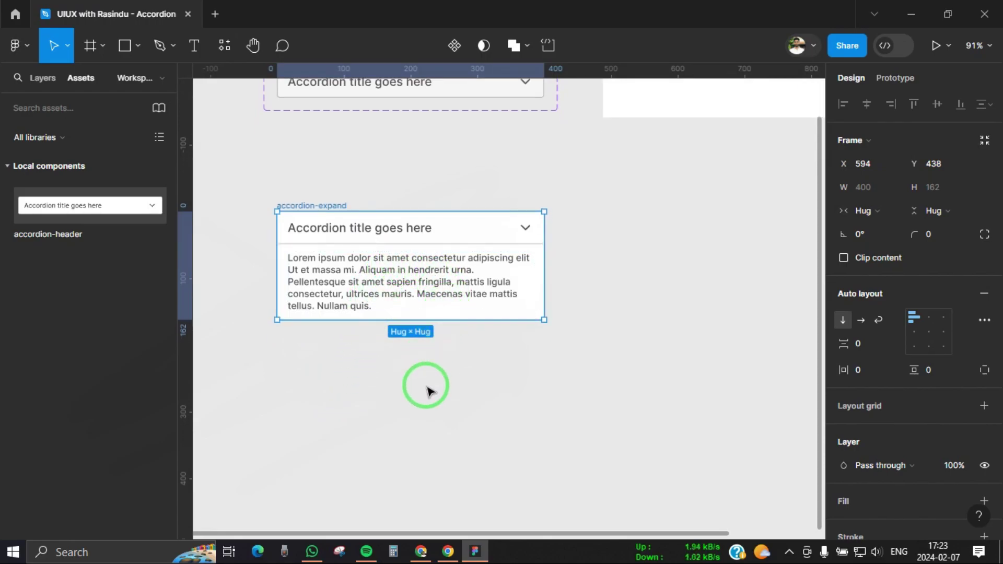
- Set both the header and body frames to Fill container width
scroll(427, 387, "down", 1, "ctrl")
left_click(427, 351)
scroll(397, 355, "down", 1)
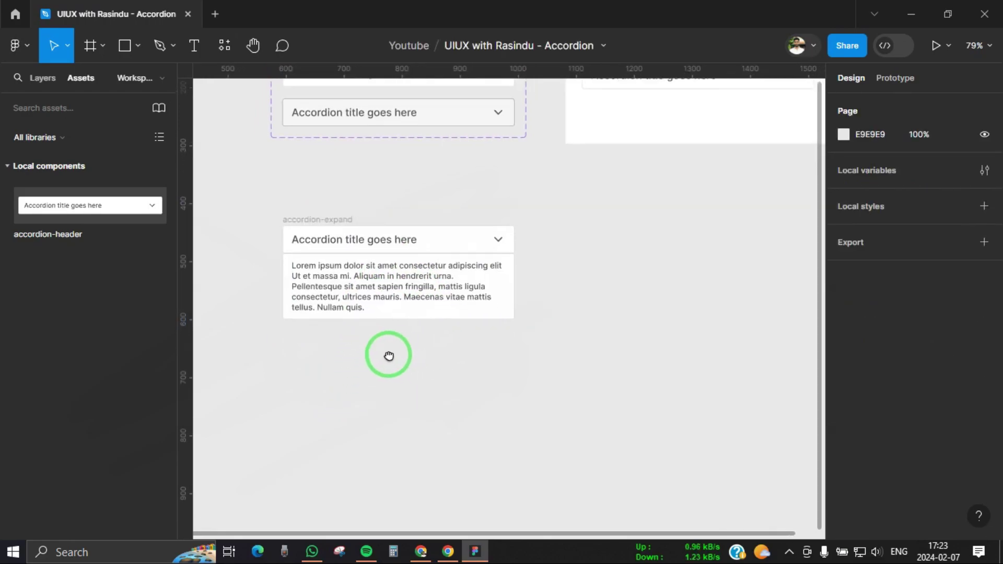
left_click(411, 242)
left_click(875, 210)
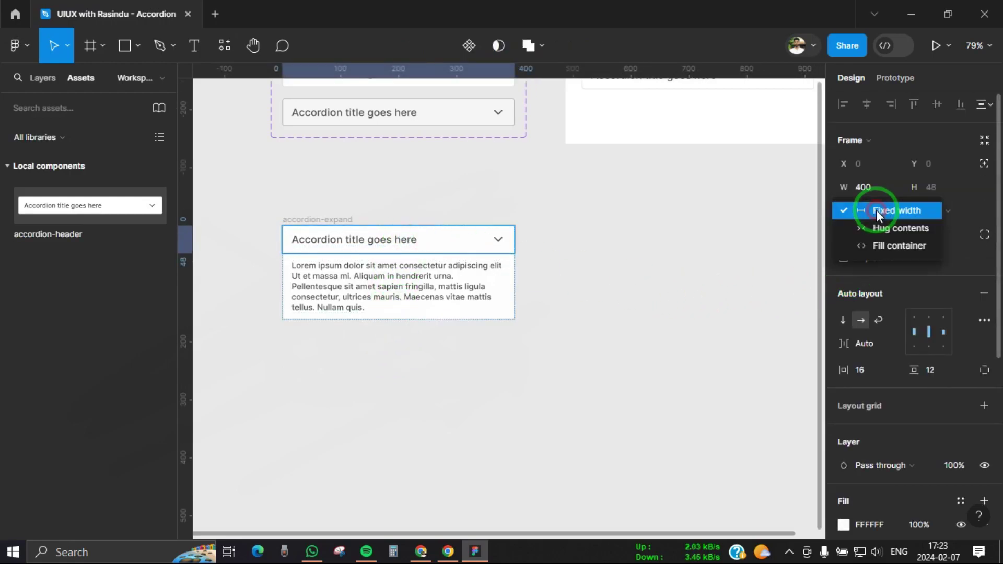
left_click(897, 243)
left_click(463, 286)
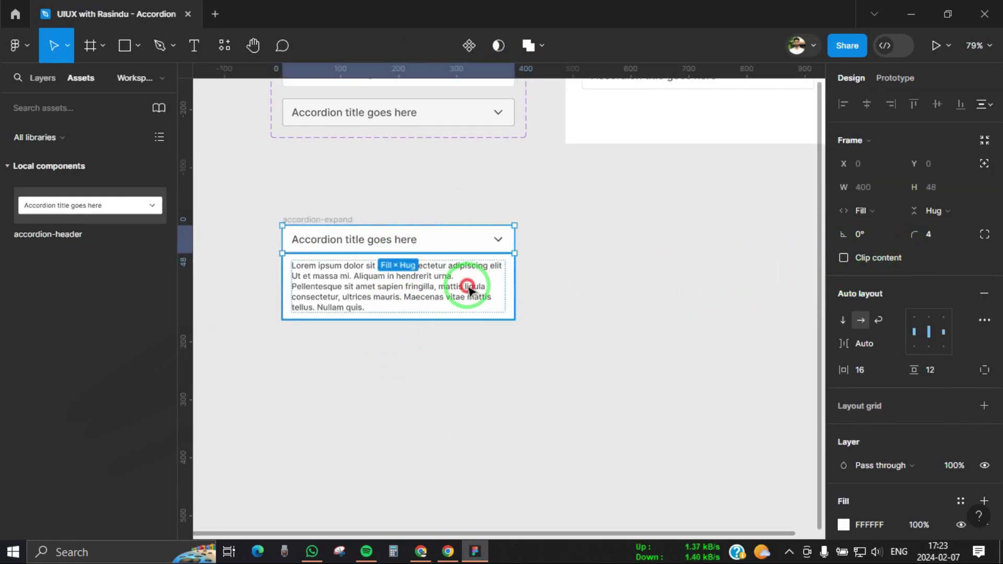
left_click(889, 209)
left_click(899, 245)
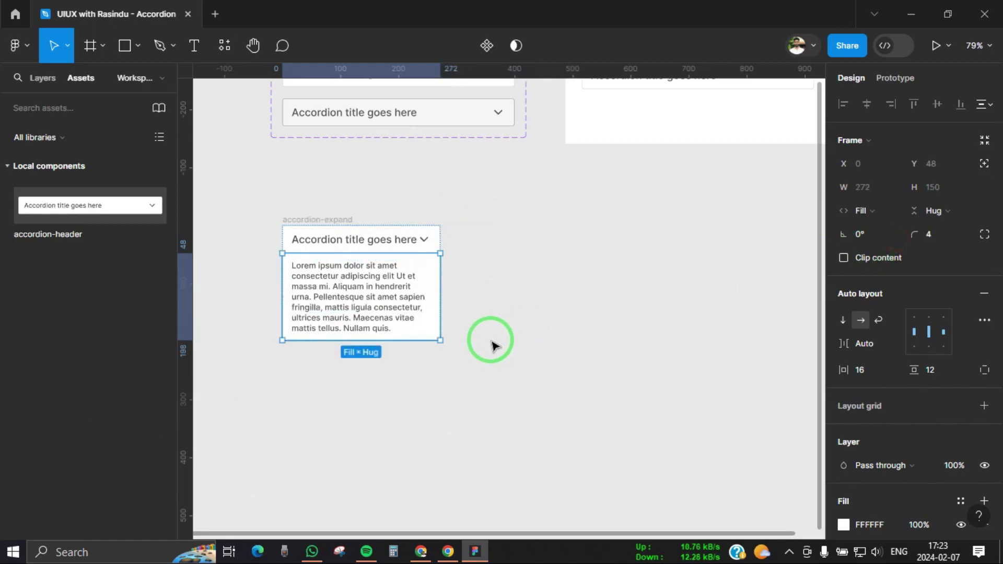
- Widen the accordion-expand frame to 560
left_click(482, 347)
left_click(336, 220)
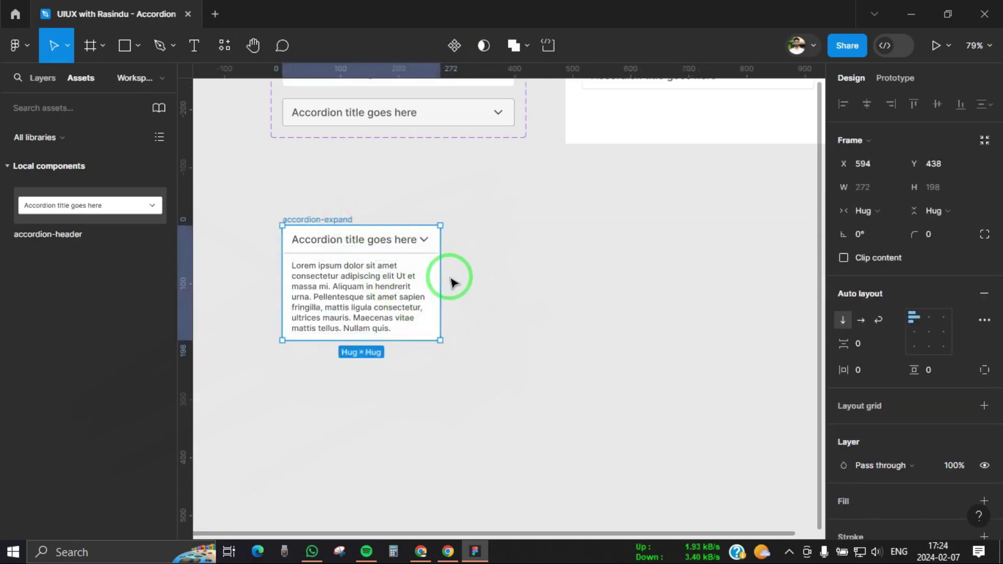
left_click_drag(441, 276, 593, 282)
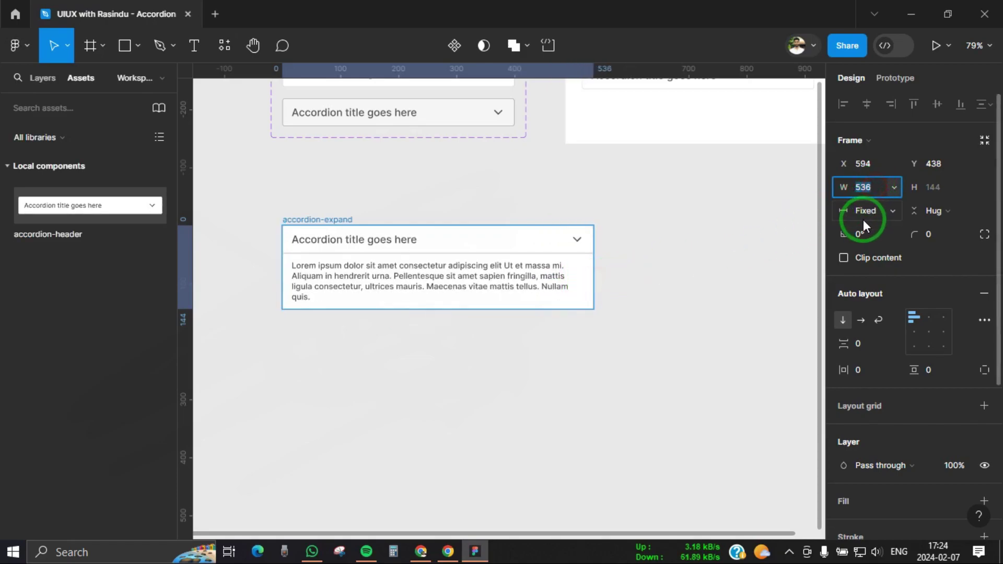
left_click(449, 352)
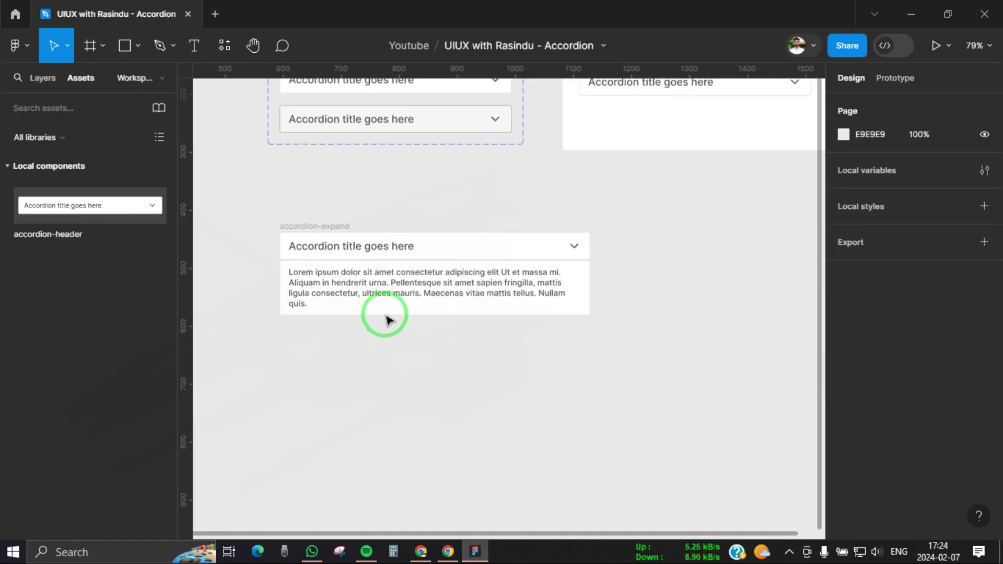
- Set the body text line height to 140%
left_click(397, 293)
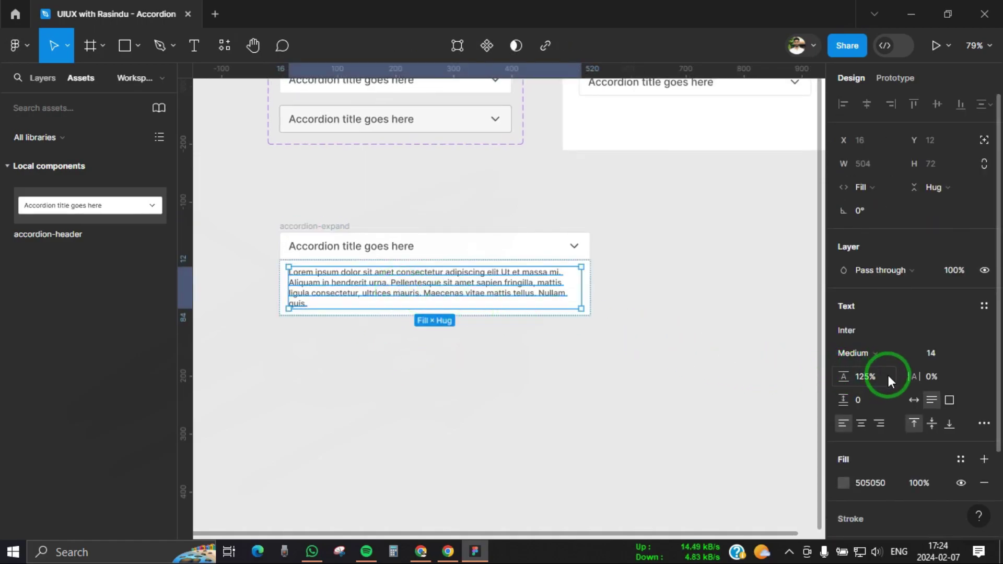
type("1")
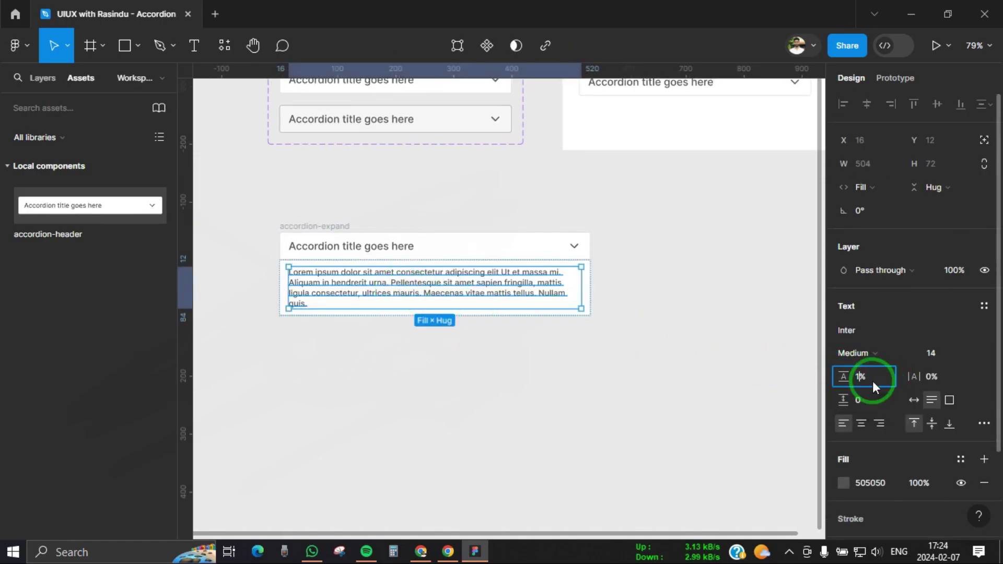
key("Return")
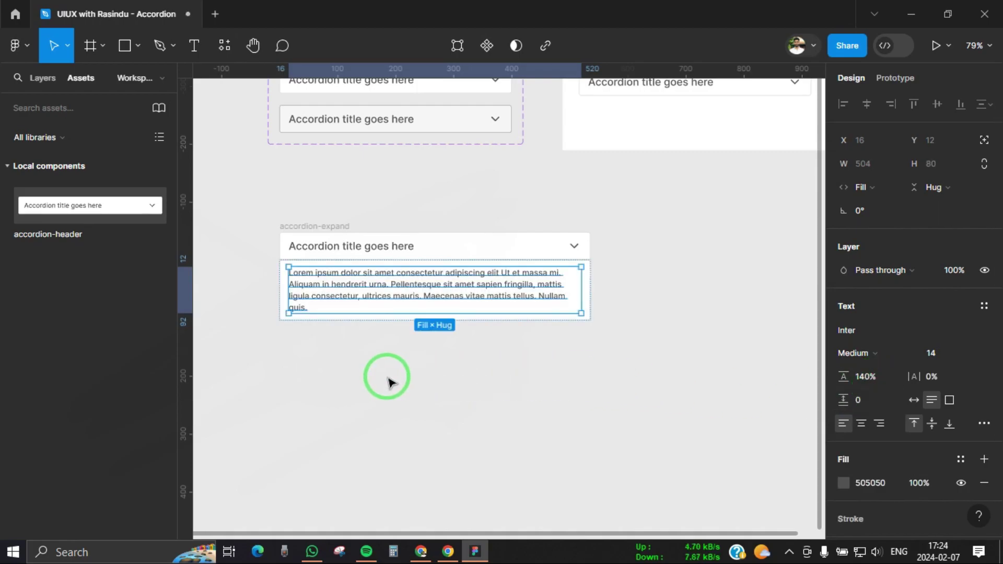
left_click(486, 299)
left_click_drag(412, 329, 399, 341)
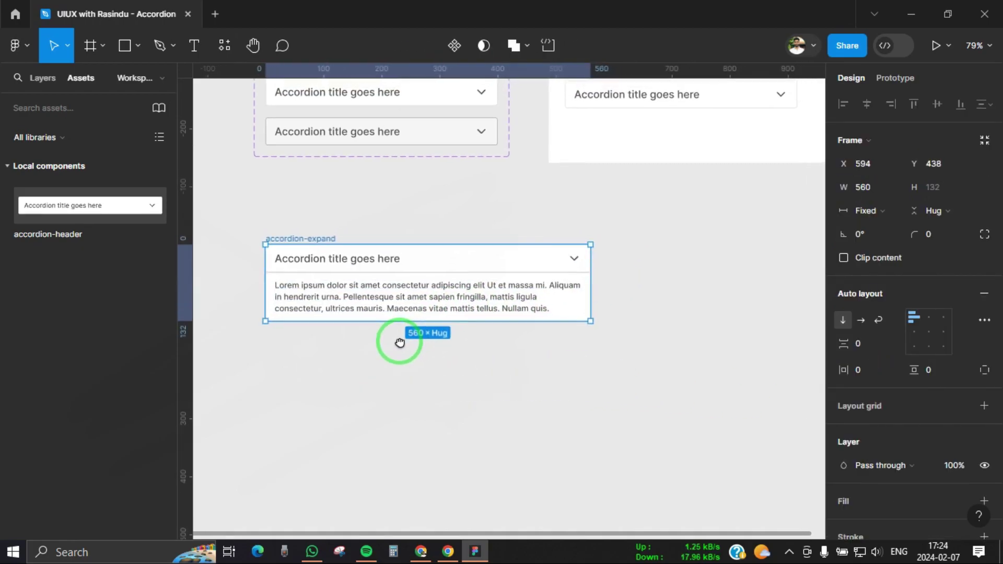
left_click(380, 362)
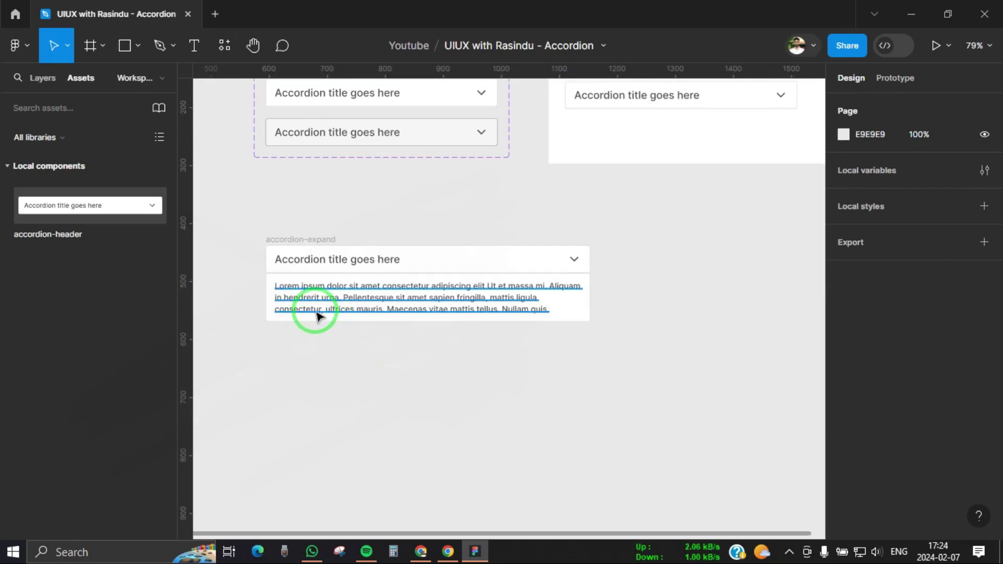
- Flip the header's chevron icon vertically so it points up
left_click(313, 313)
scroll(314, 313, "down", 1)
left_click(538, 261)
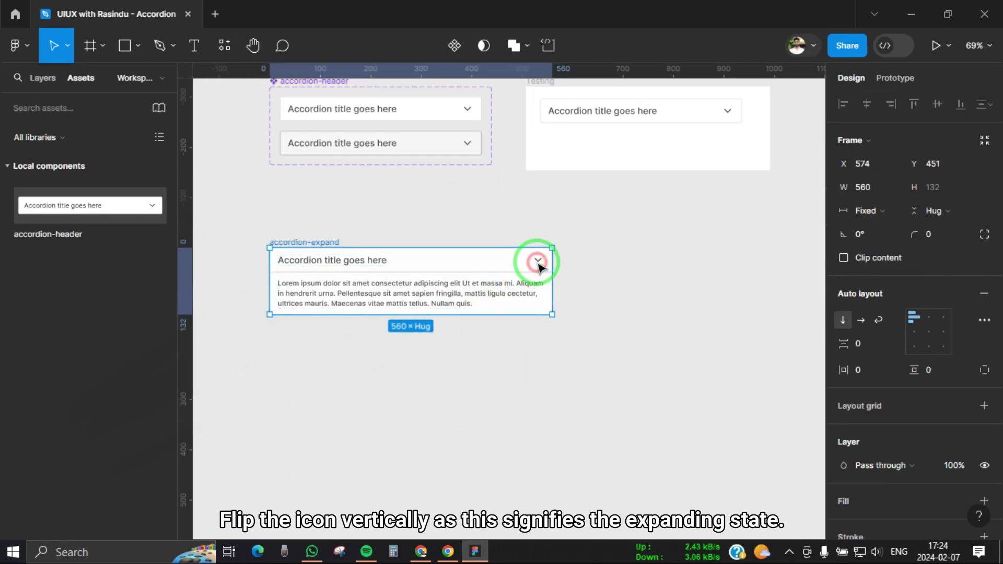
right_click(537, 261)
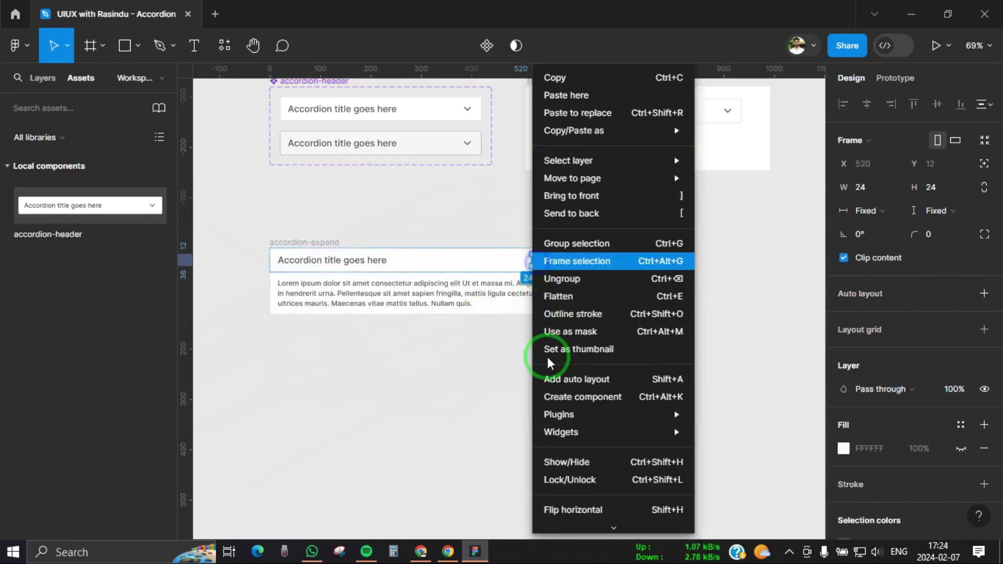
left_click(577, 518)
left_click(422, 400)
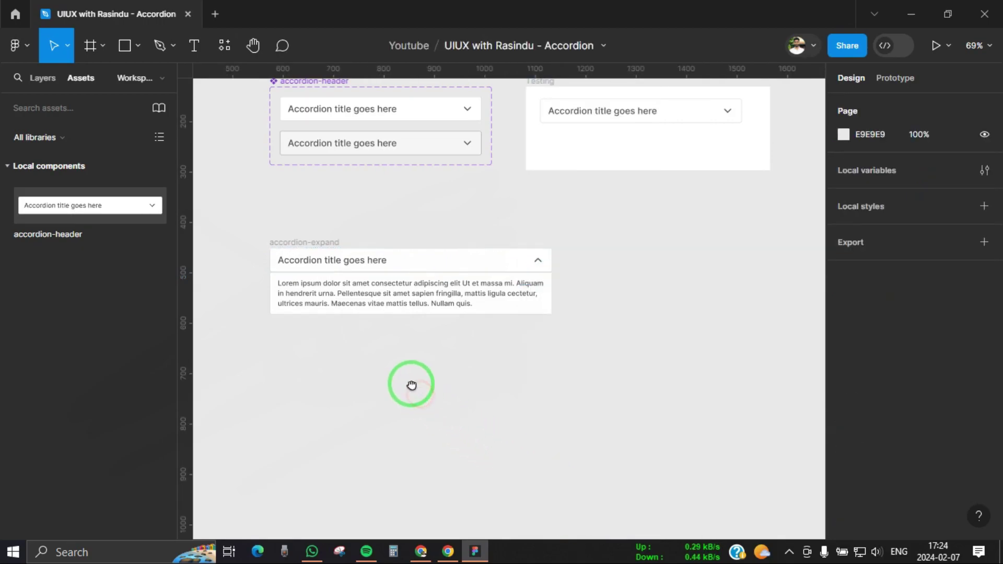
- Turn accordion-expand into a component and move it further down
left_click(347, 234)
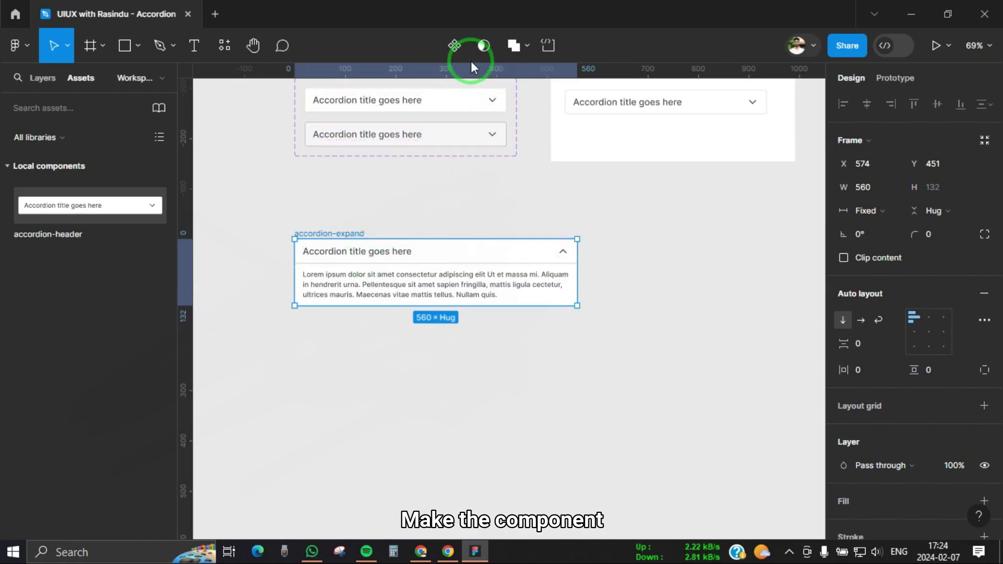
left_click(454, 46)
left_click_drag(441, 210, 436, 219)
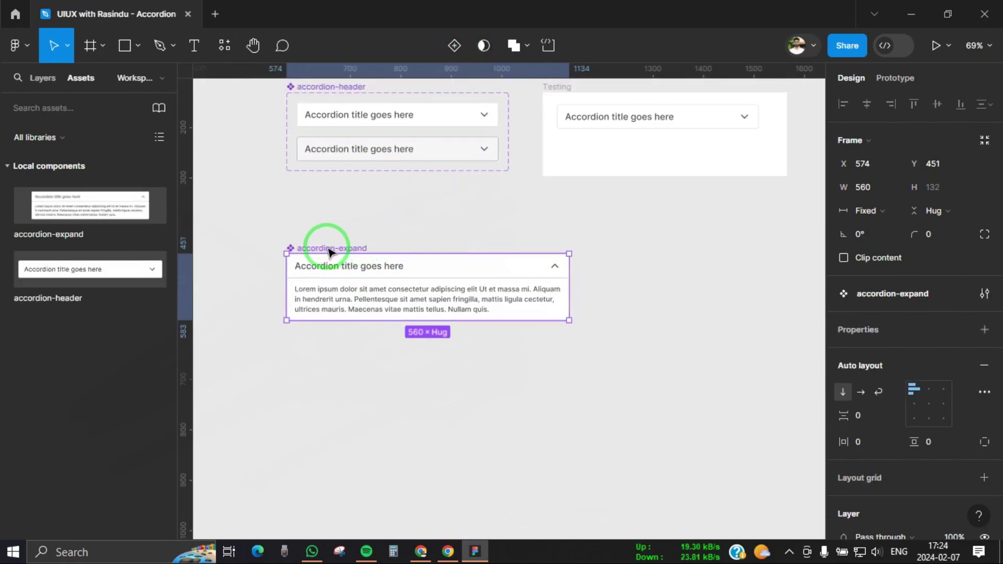
left_click_drag(331, 256, 331, 294)
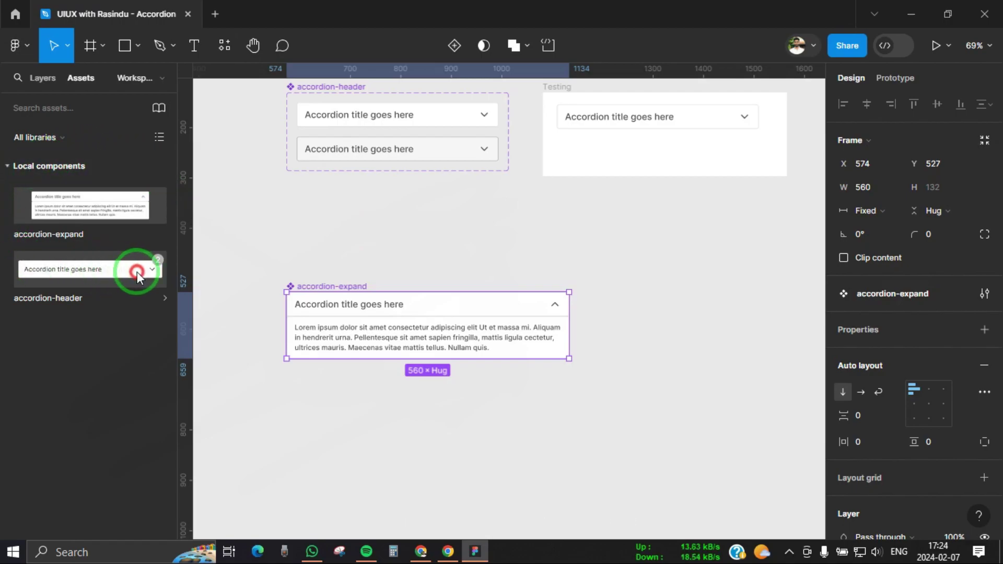
- Place an accordion-header instance above accordion-expand and set its width to 560
mouse_move(137, 272)
left_mouse_down()
mouse_move(400, 268)
mouse_move(345, 291)
left_mouse_up()
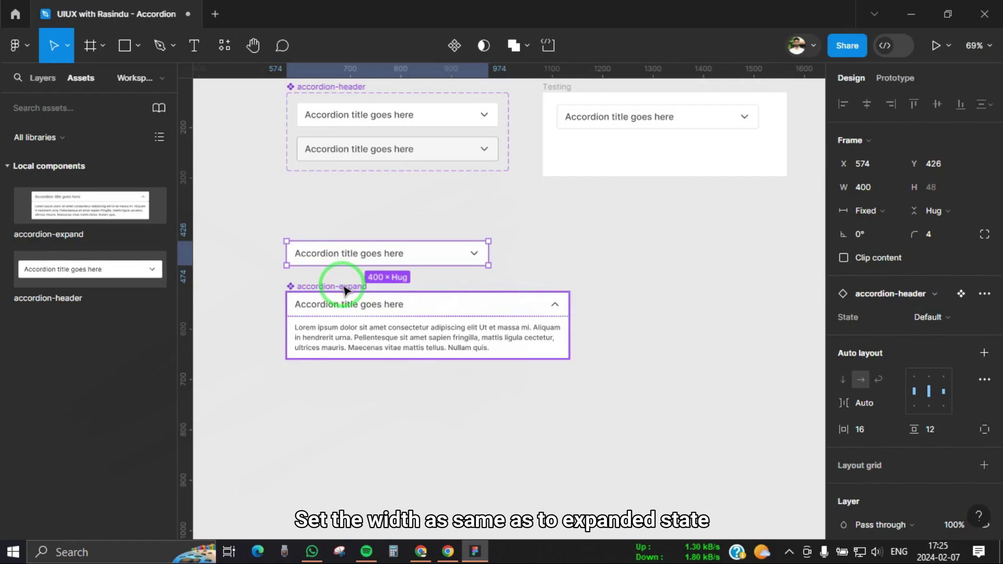
left_click(864, 188)
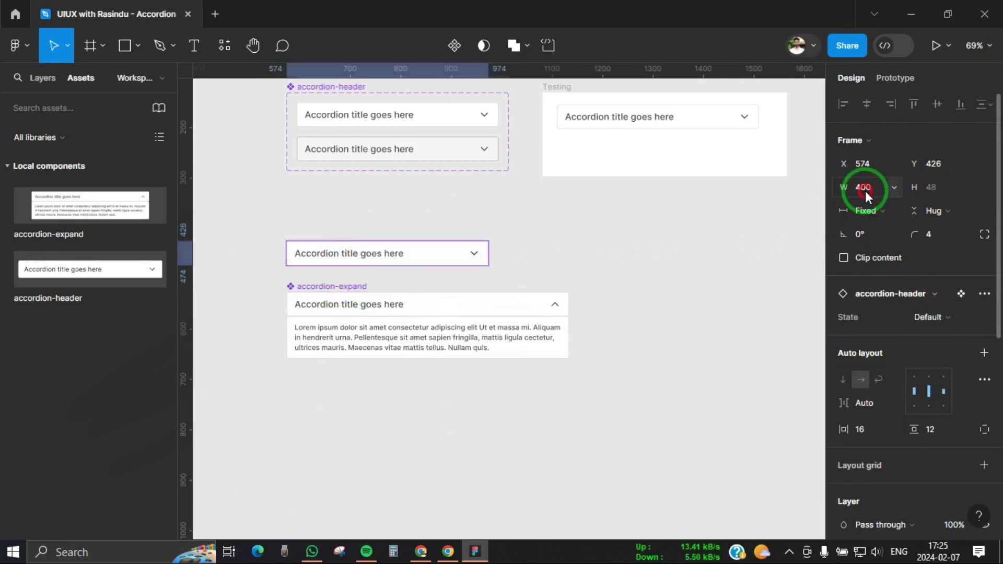
type("560")
key("Return")
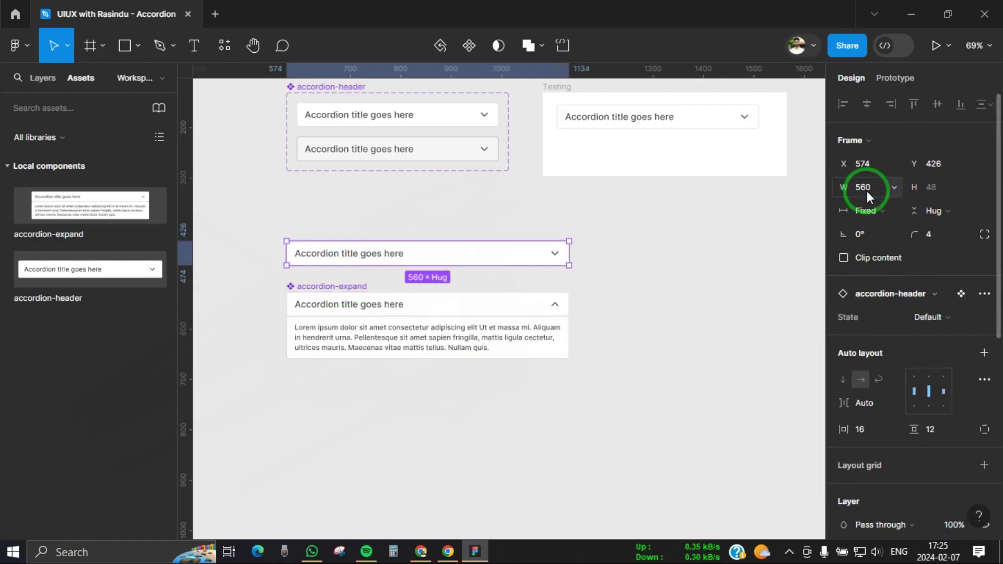
left_click(384, 389)
left_click_drag(344, 287, 344, 283)
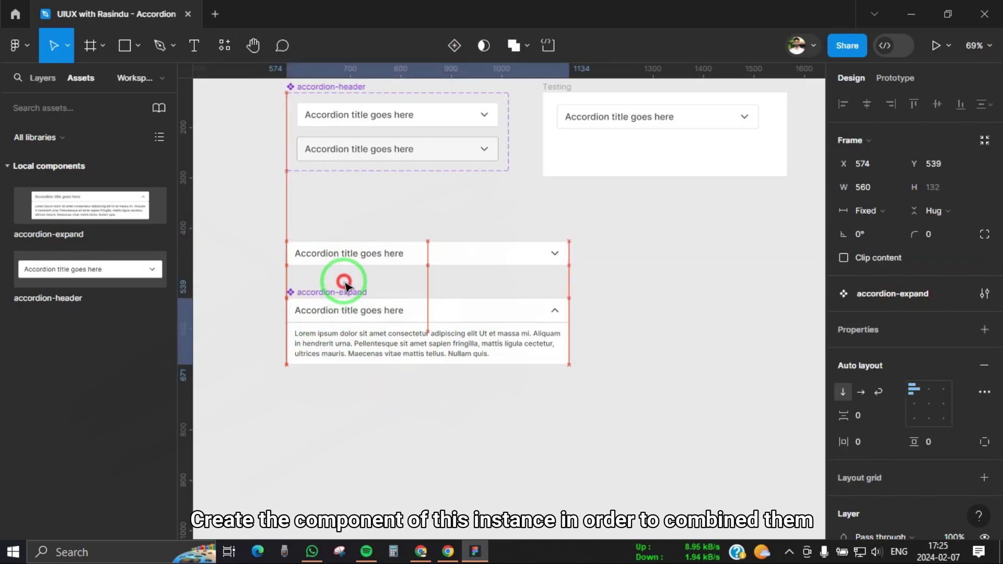
- Make the header instance a component and combine it with accordion-expand as variants named Accordion
left_click(388, 252)
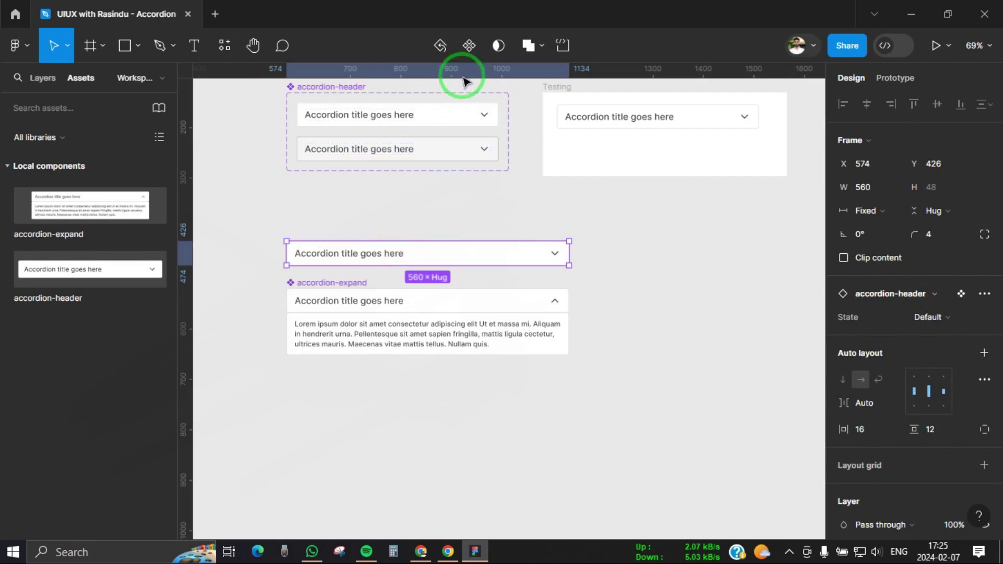
left_click(468, 45)
left_click(328, 283, "shift")
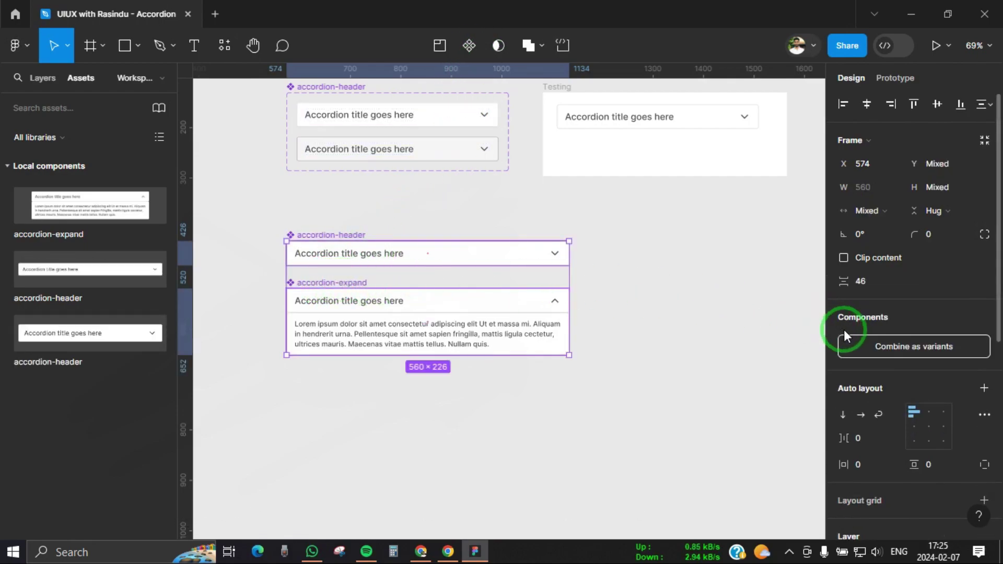
left_click(909, 346)
scroll(513, 382, "down", 1)
type("Accordion")
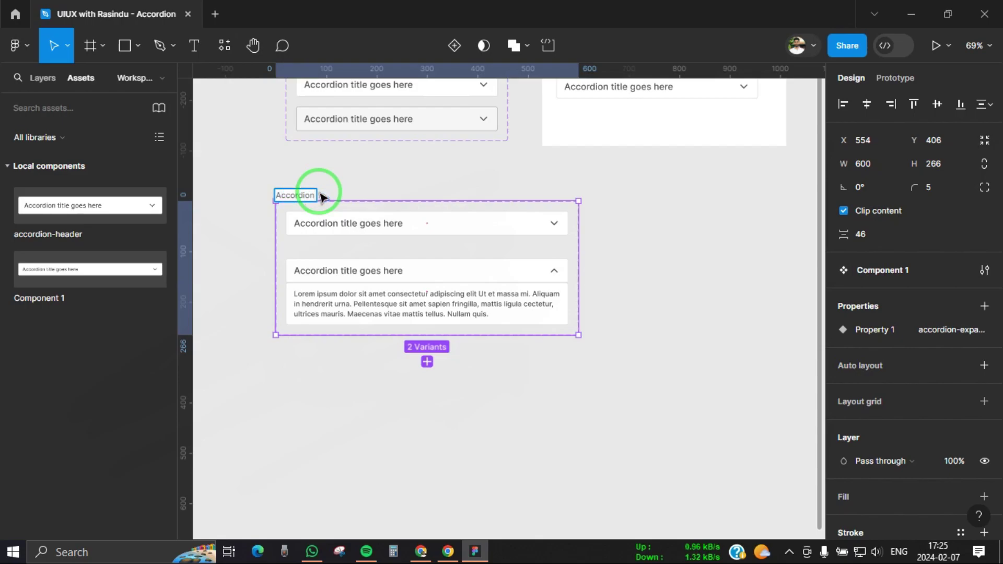
key("Return")
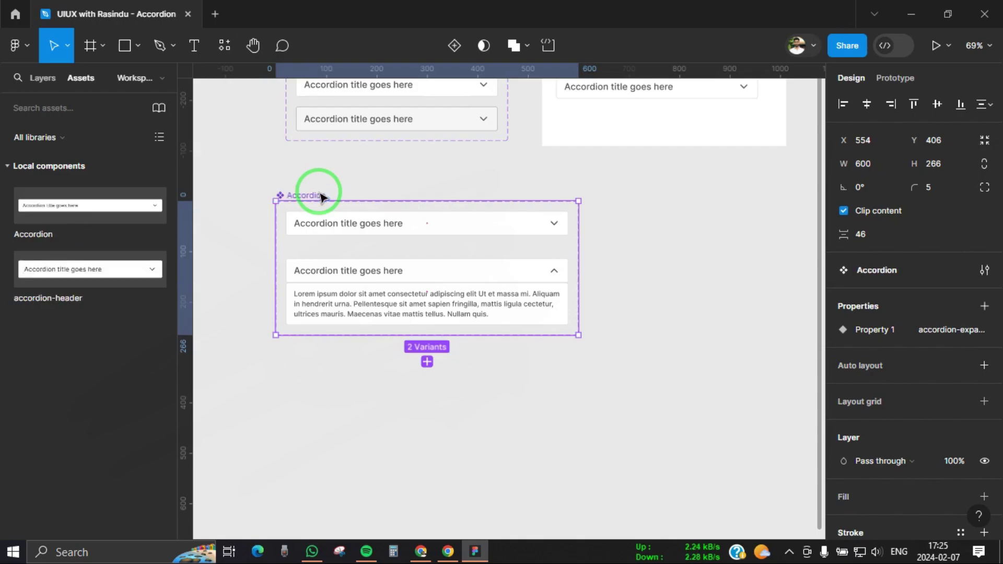
- Rename the Property 1 variant property to Type
scroll(663, 334, "up", 1)
double_click(875, 330)
type("Typ")
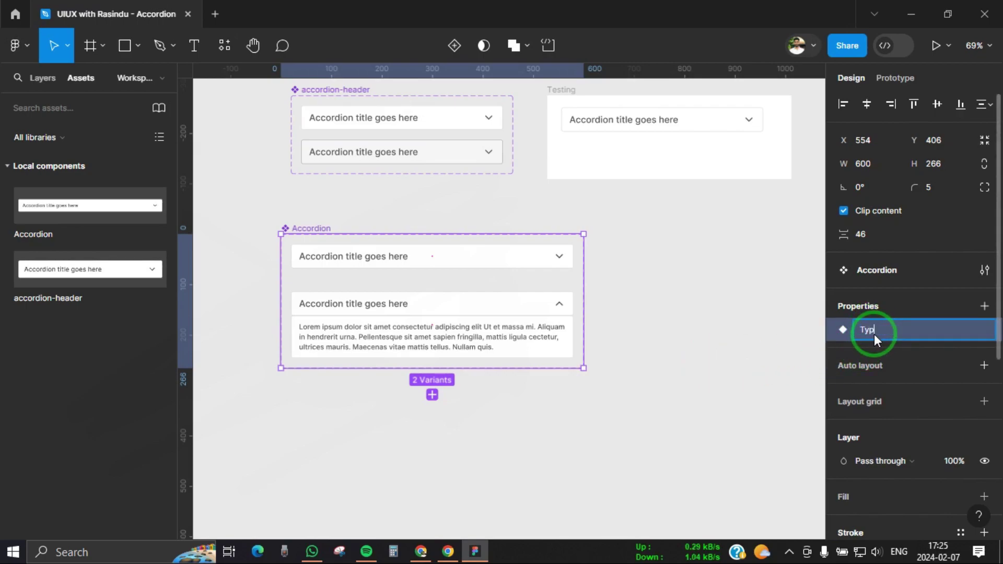
type("e")
key("Return")
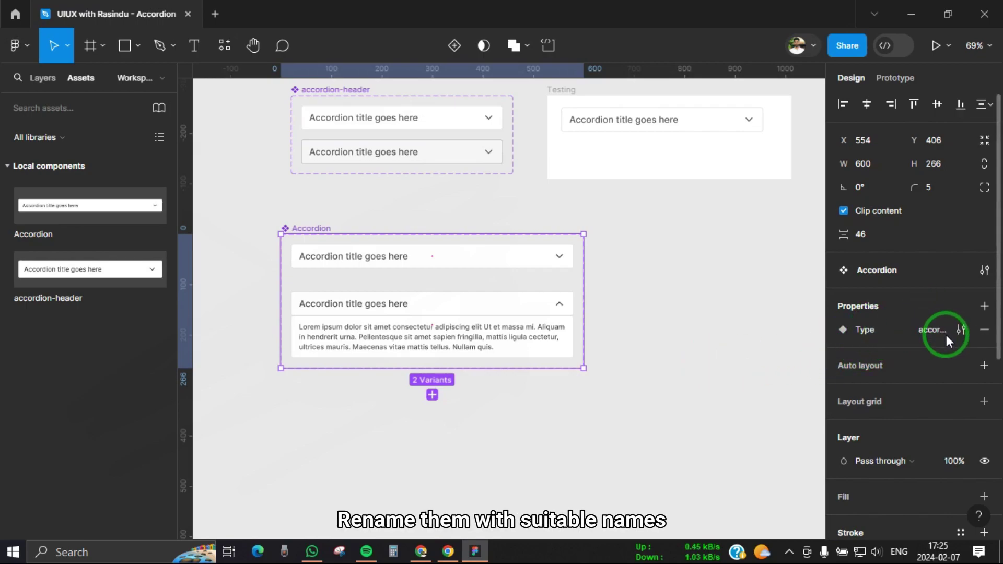
- Set the variant values to Collapse for the collapsed state and Expand for the expanded one
left_click(425, 259)
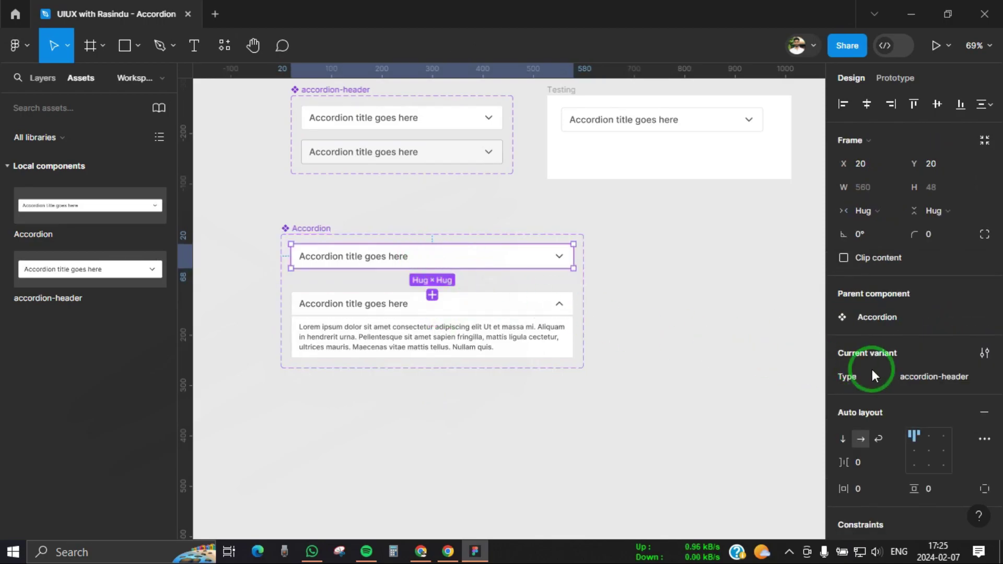
left_click(932, 377)
type("Collapse")
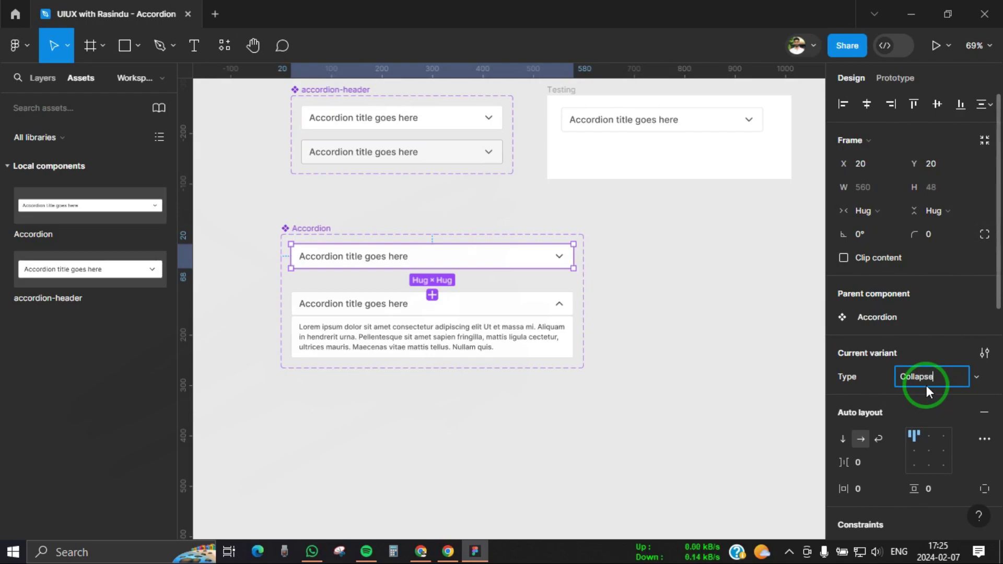
key("Return")
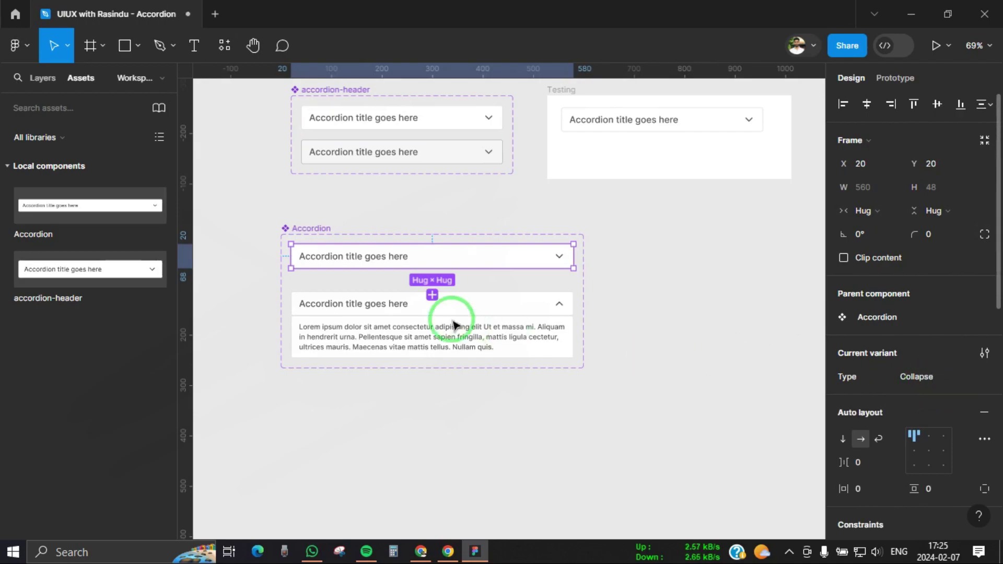
left_click(412, 329)
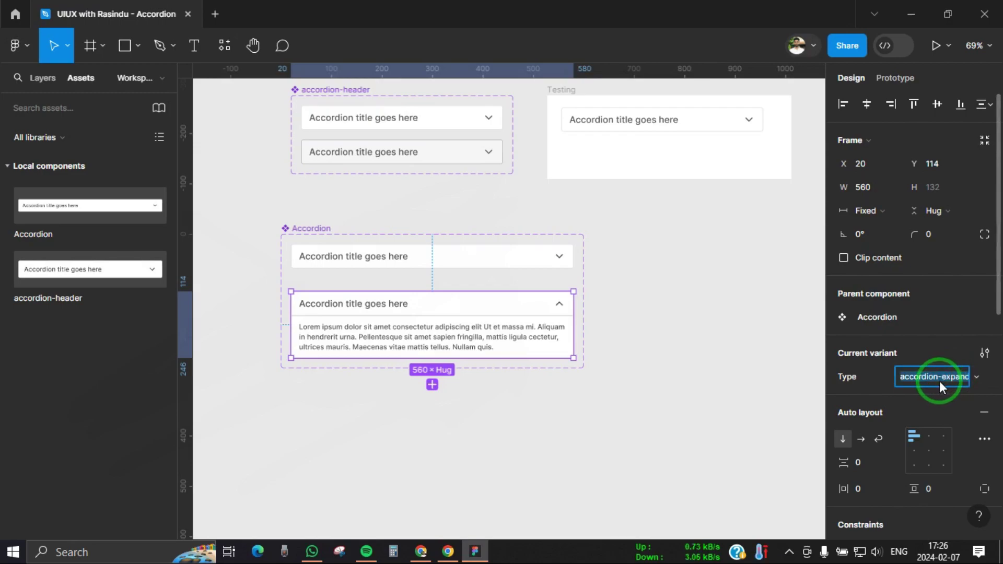
type("Ex")
key("Return")
- Rename the Type property to Accordion Type
scroll(555, 411, "up", 1)
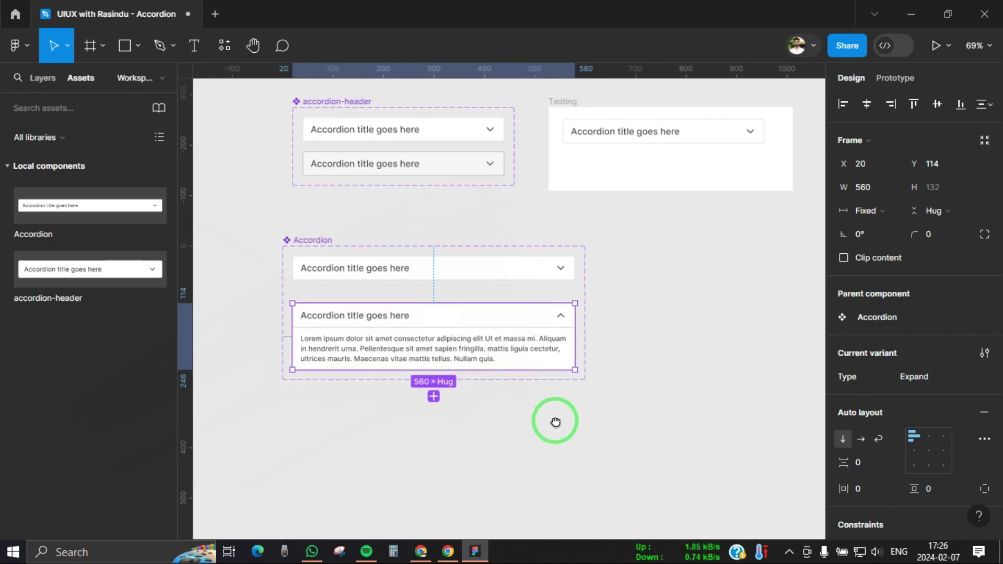
double_click(850, 377)
type("Acco")
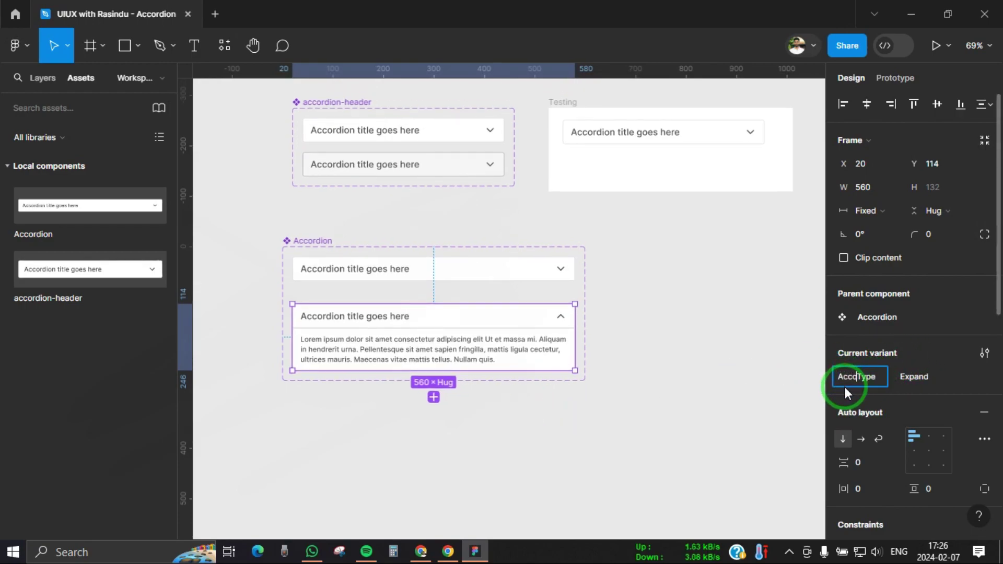
type("rdion")
key("Return")
- Change the lorem ipsum body text weight to Inter Regular
left_click_drag(600, 402, 568, 381)
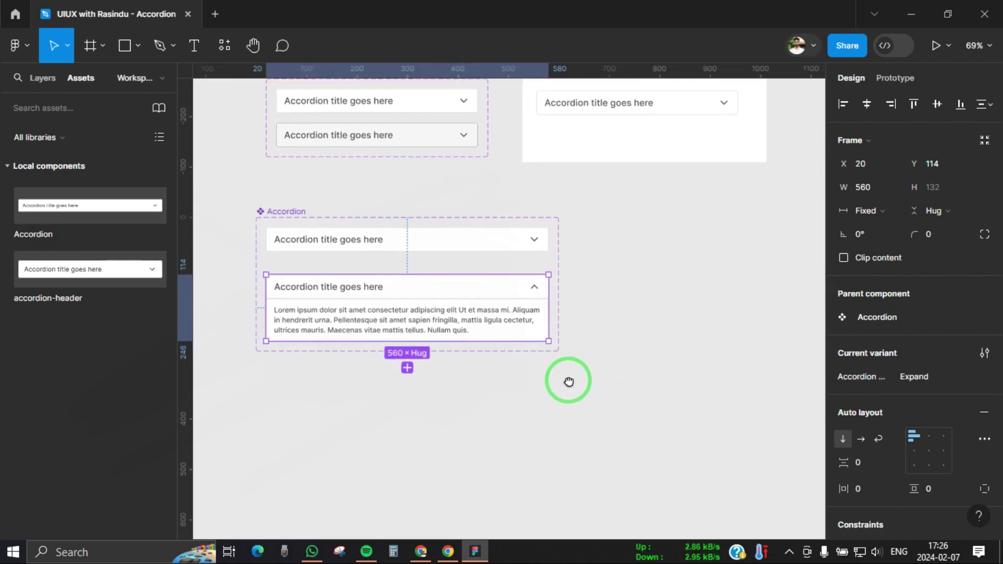
left_click(505, 387)
left_click(483, 400)
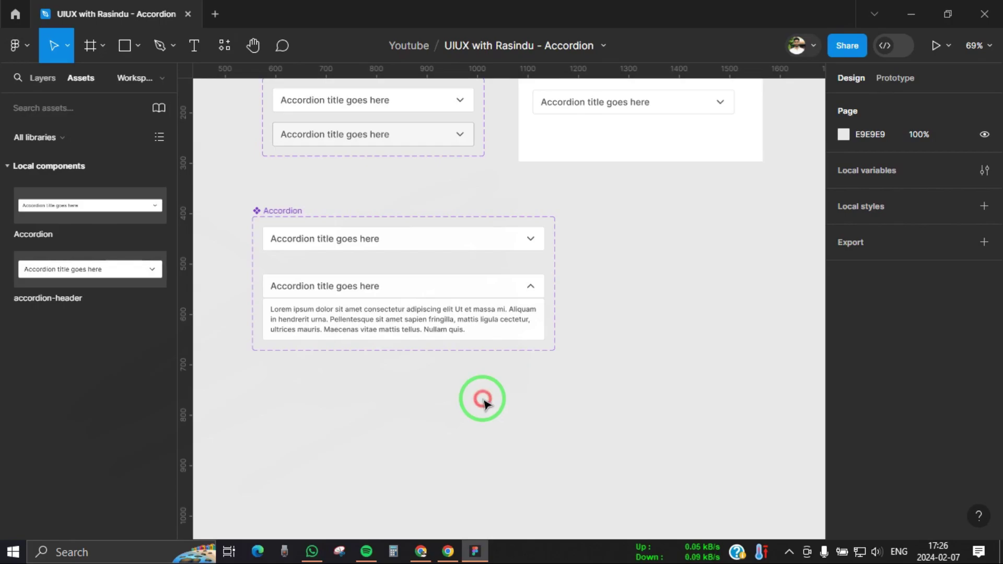
scroll(465, 405, "up", 1)
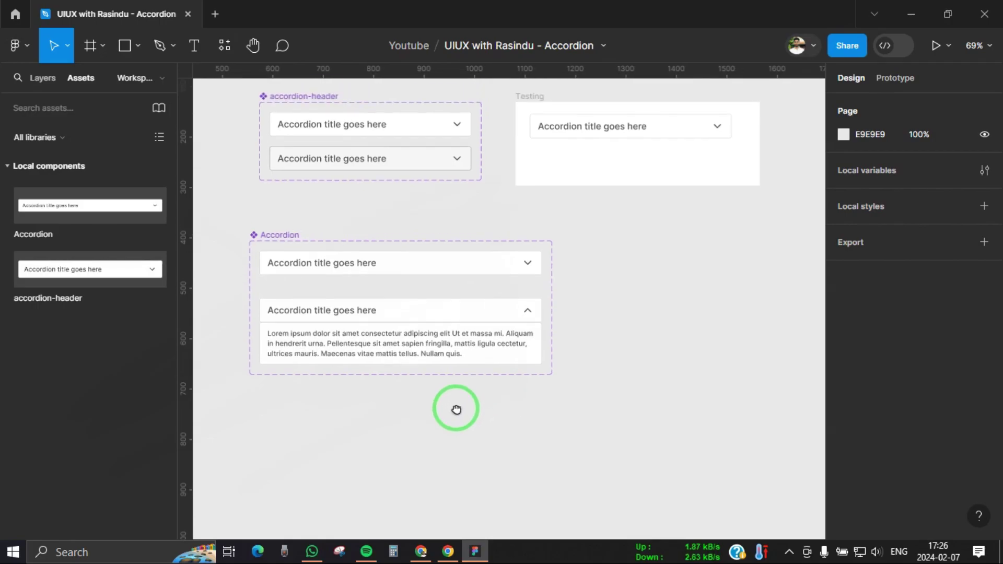
double_click(421, 353)
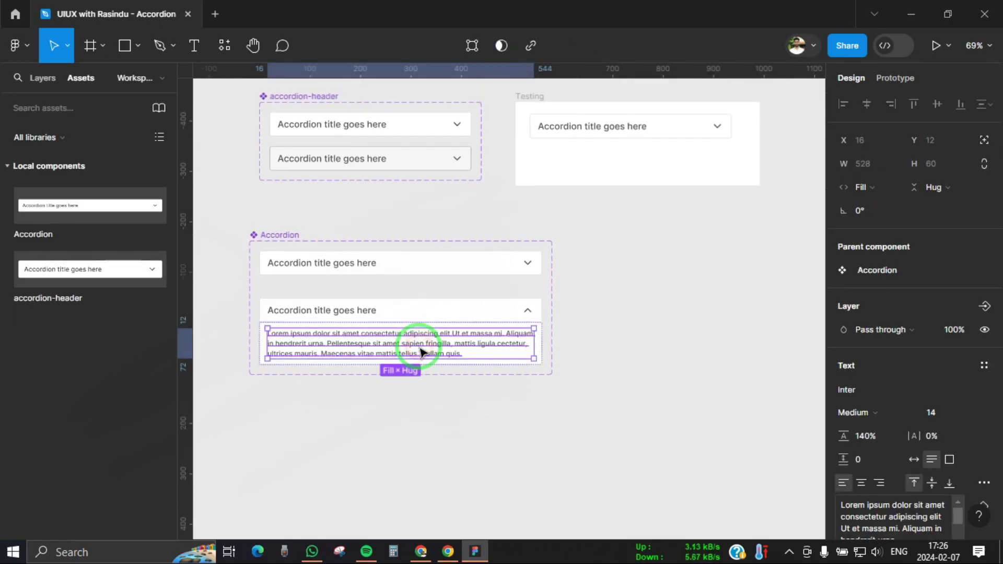
left_click(864, 412)
left_click(874, 233)
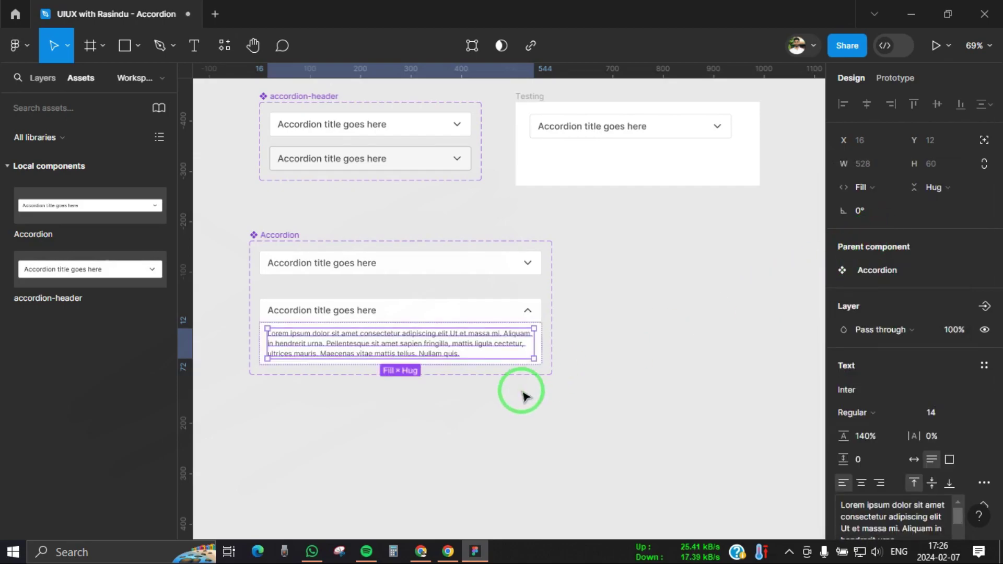
left_click(363, 323)
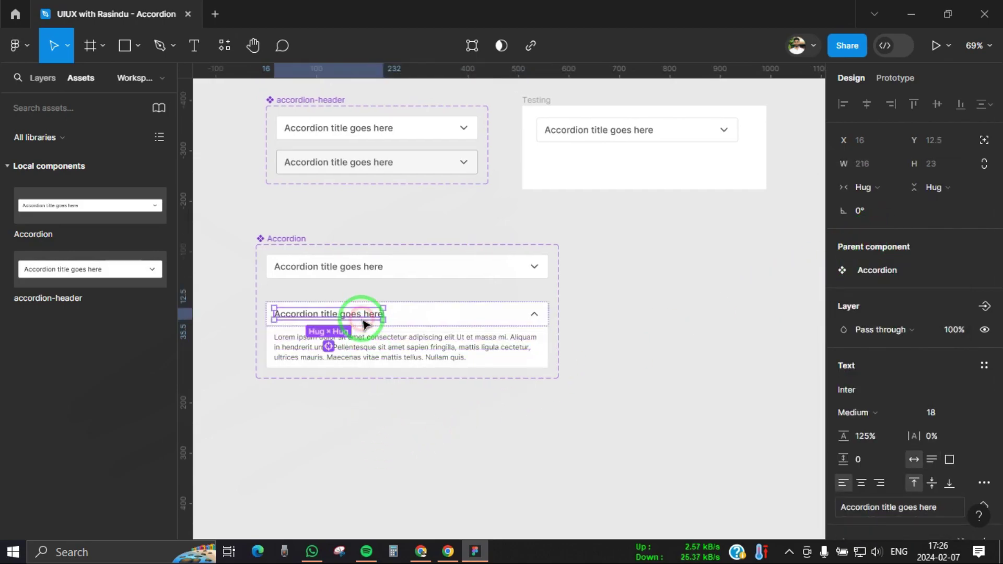
left_click(376, 381)
left_click(720, 199)
key("shift+1")
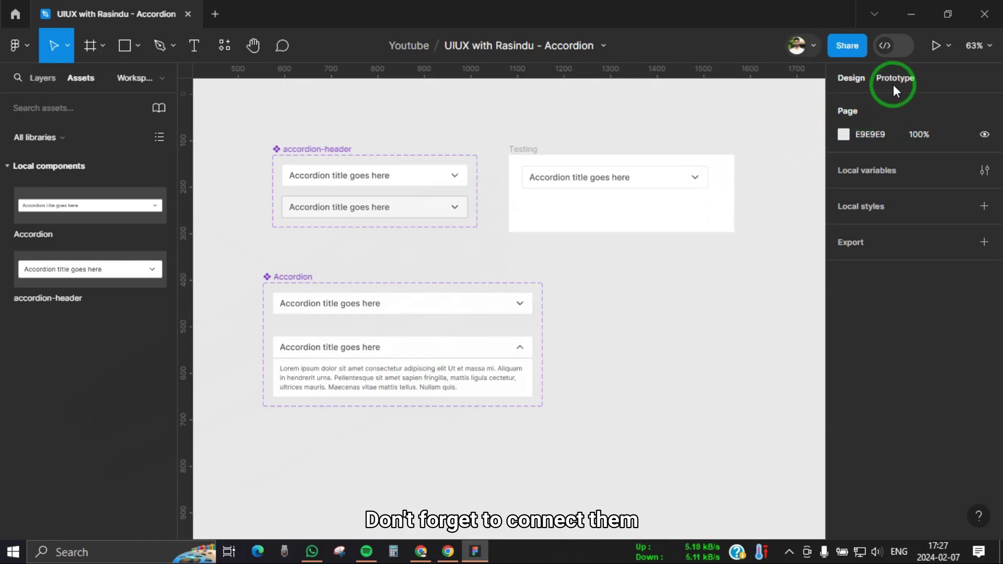
- Link the collapsed accordion on click to Change to Expand with smart animate
left_click(893, 86)
left_click(401, 311)
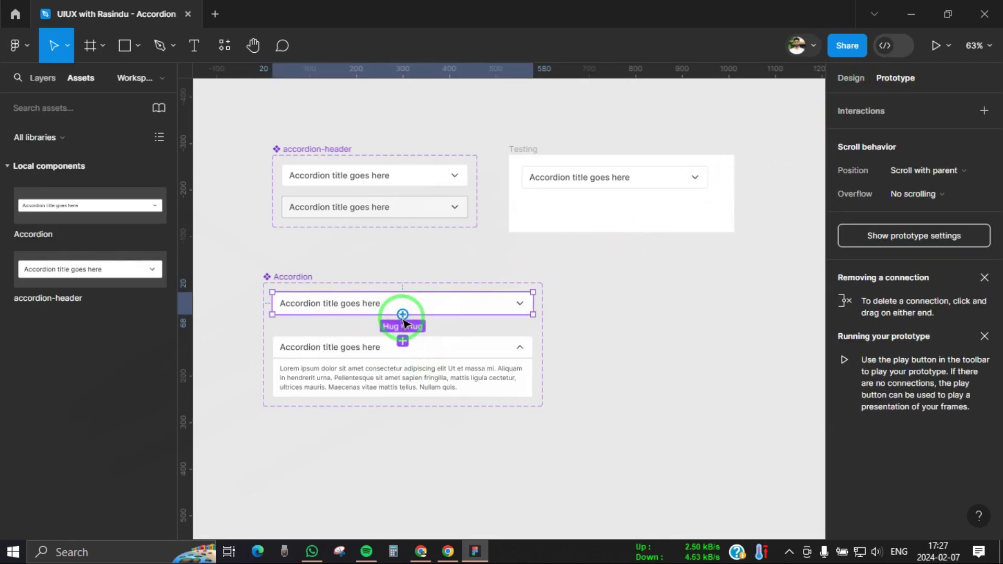
left_click_drag(403, 315, 401, 340)
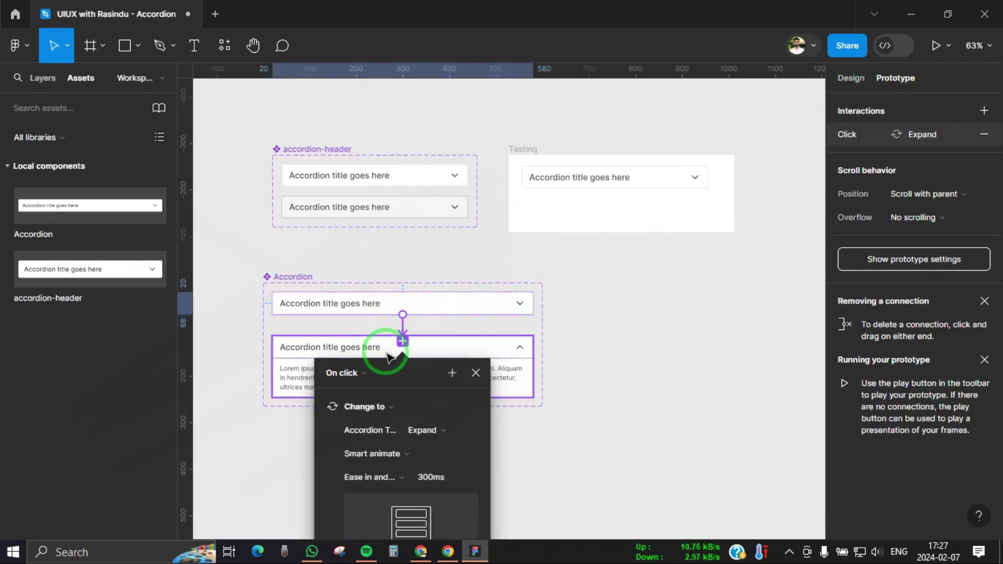
scroll(575, 313, "down", 1)
scroll(575, 313, "down", 3)
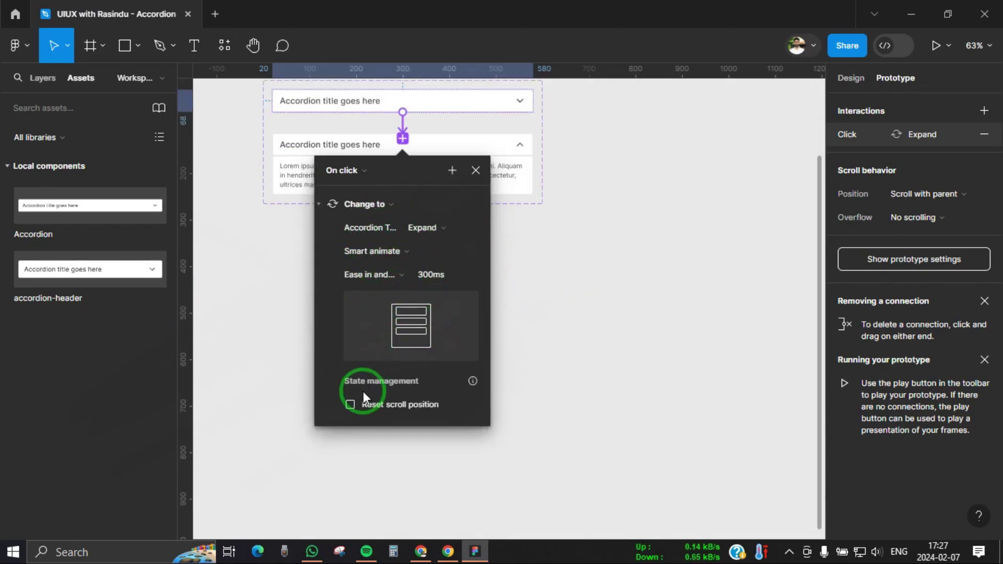
left_click(474, 172)
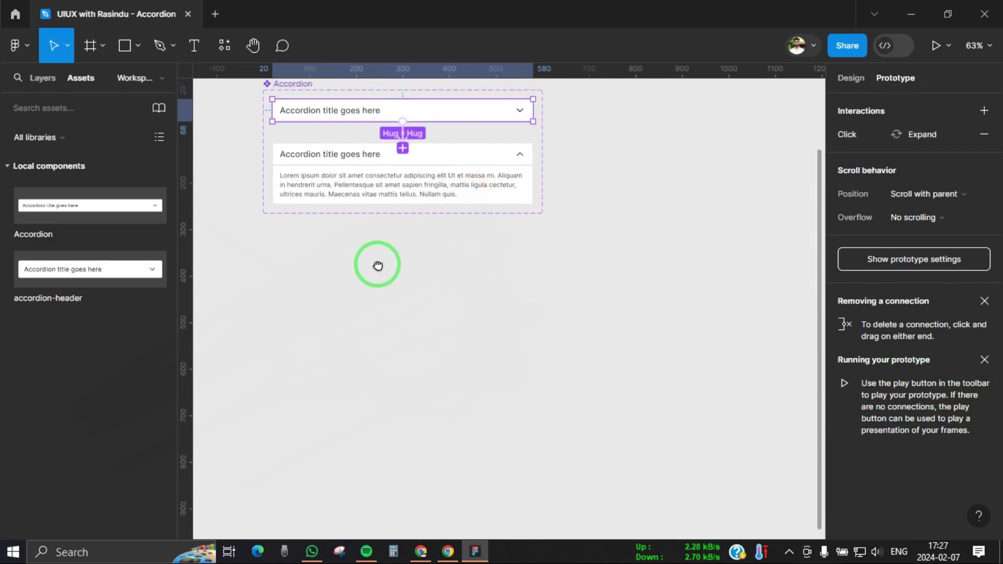
- Link the expanded accordion on click back to Change to Collapse
scroll(376, 265, "up", 2)
left_click(386, 209)
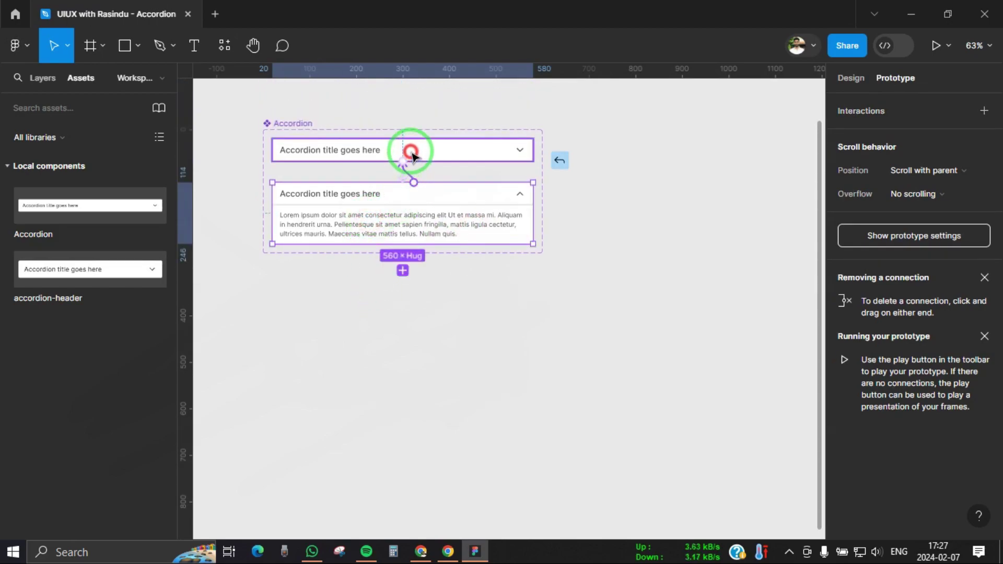
left_click_drag(413, 183, 411, 148)
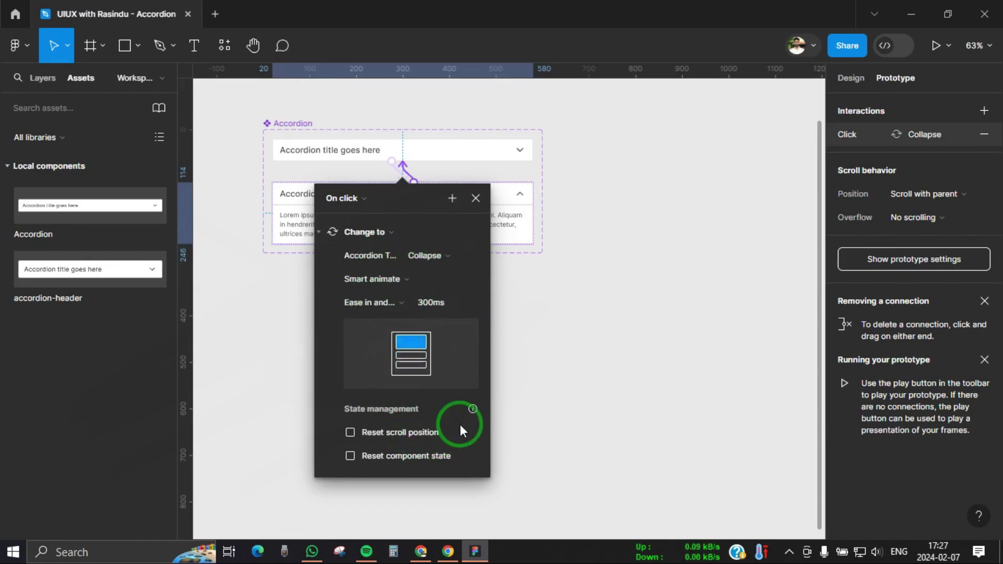
left_click(475, 198)
- Duplicate the Testing frame below the original
left_click(425, 298)
scroll(425, 298, "up", 2)
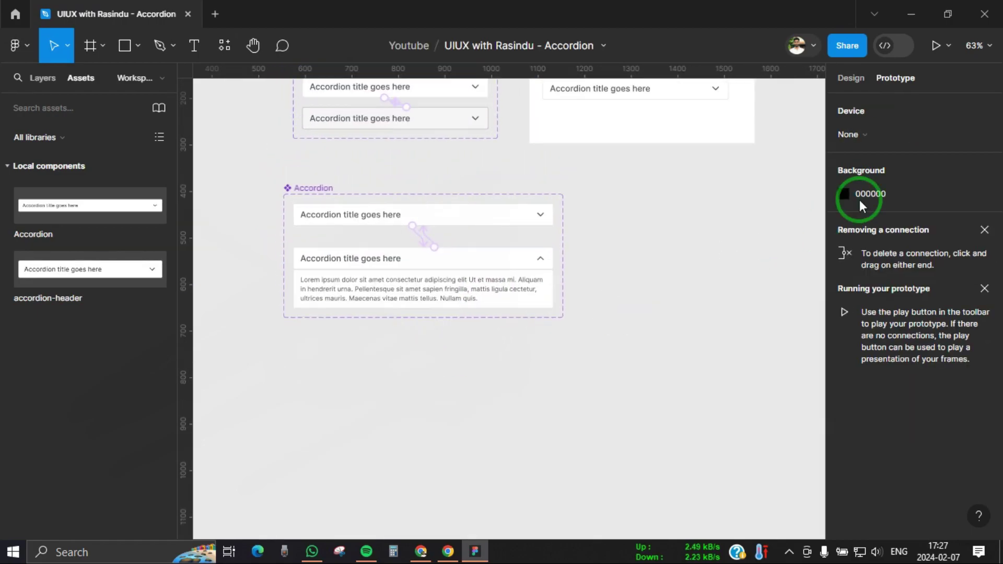
left_click(861, 76)
scroll(650, 239, "down", 2)
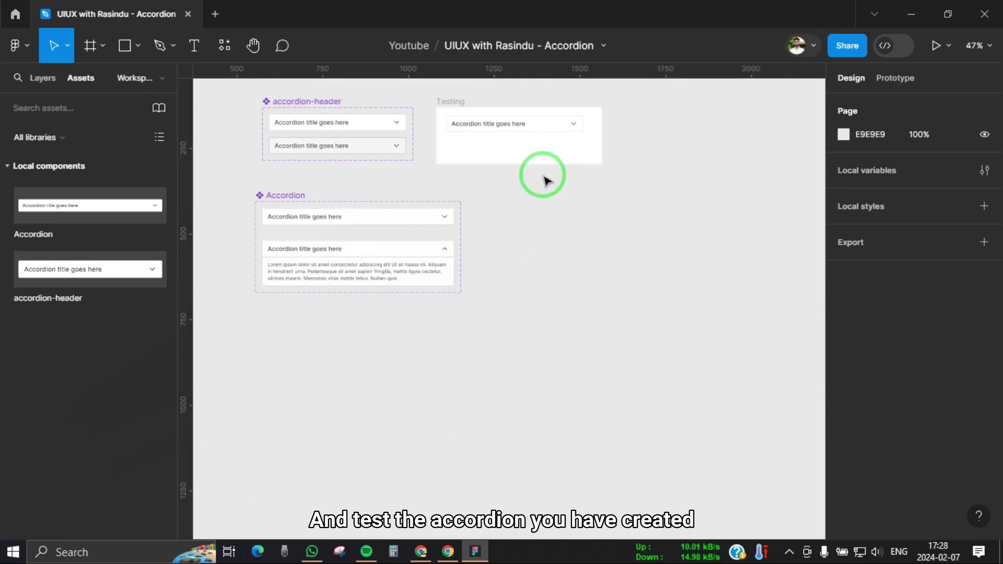
left_click(450, 99)
mouse_move(450, 99)
left_mouse_down()
mouse_move(511, 208)
mouse_move(515, 199)
left_mouse_up()
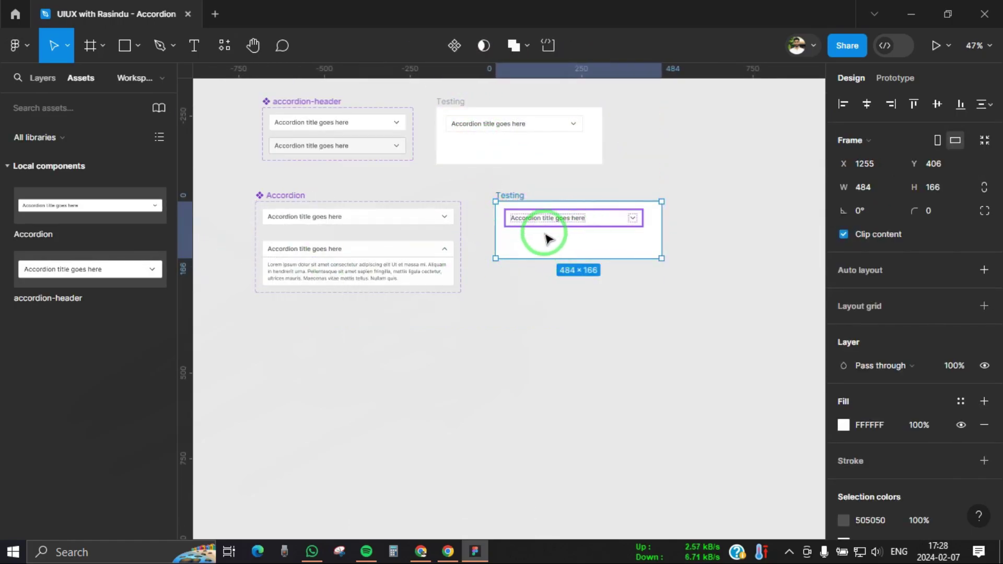
- Replace the copy's header instance with an Accordion instance from Assets
left_click(572, 224)
key("Delete")
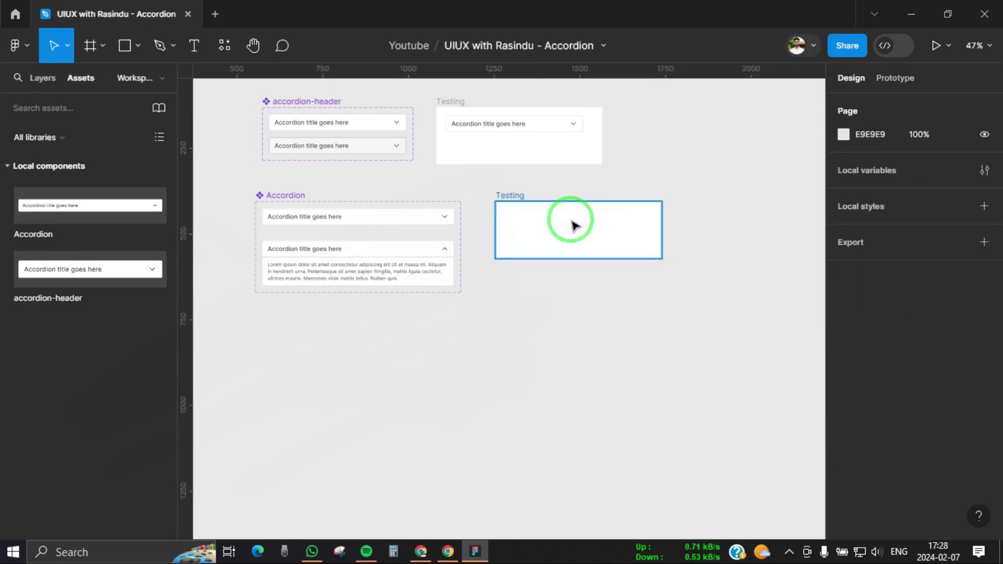
left_click(114, 307)
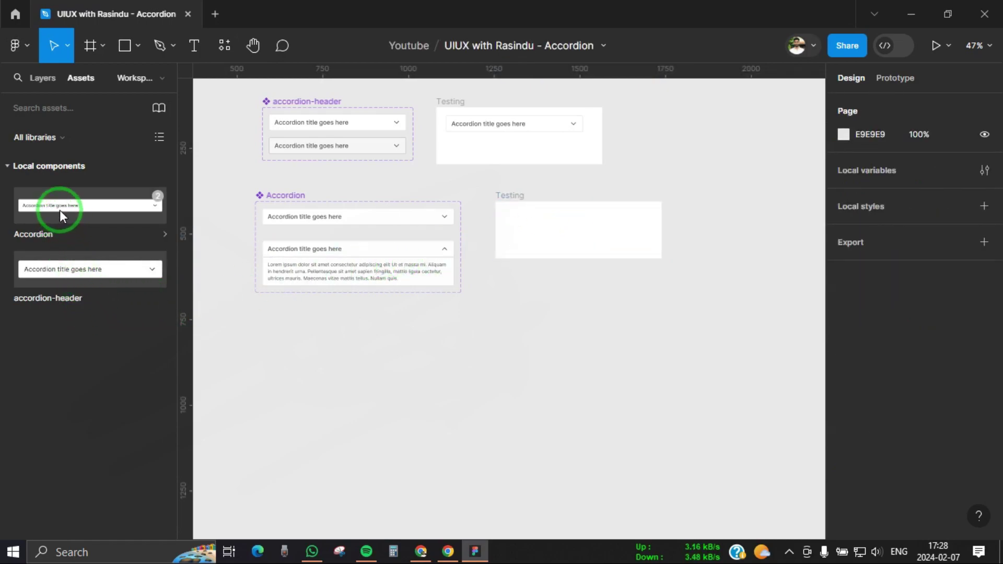
left_click_drag(60, 210, 554, 236)
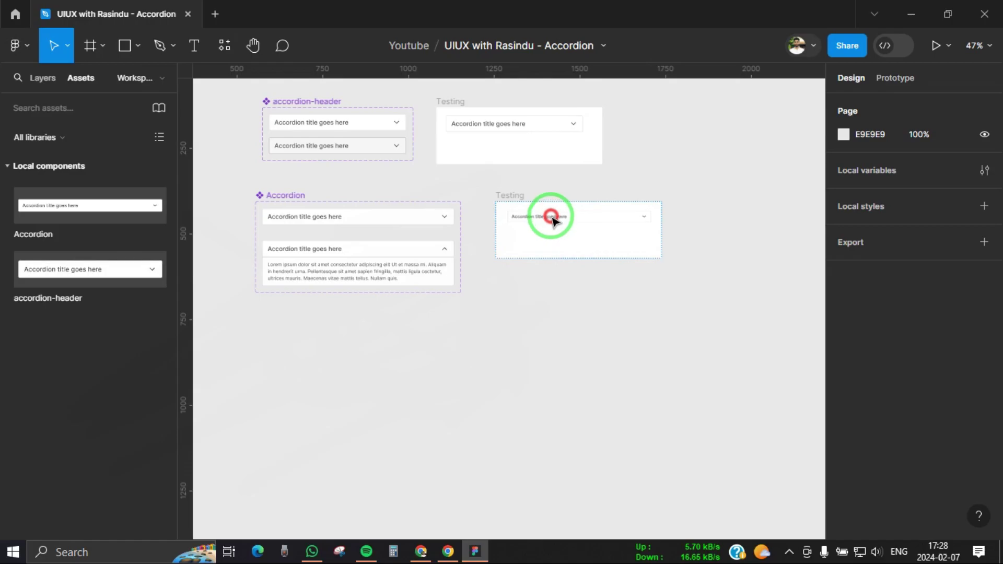
- Widen the Testing frame to 638 and center the accordion horizontally inside it
scroll(577, 285, "up", 2)
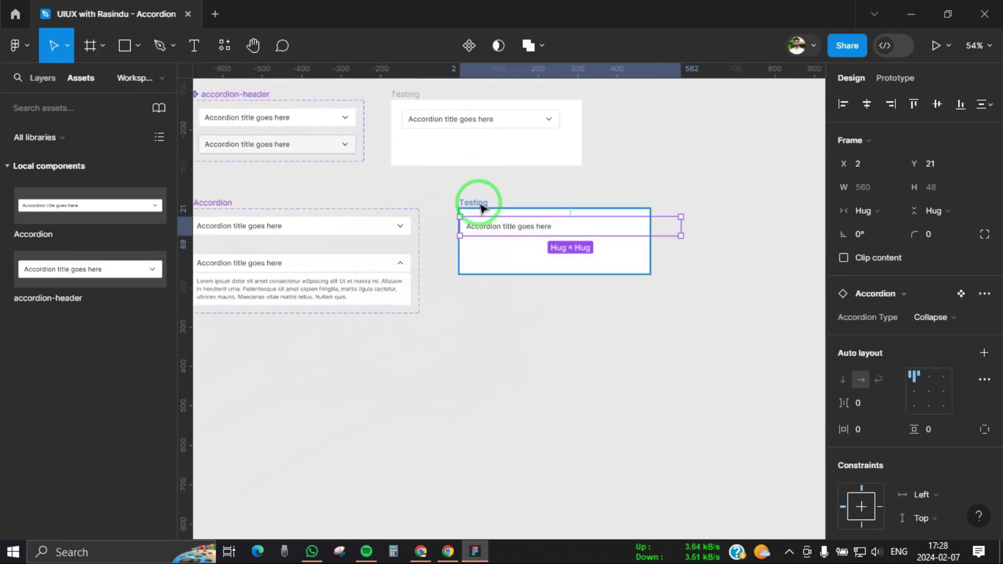
left_click(647, 251)
left_click_drag(649, 250, 710, 245)
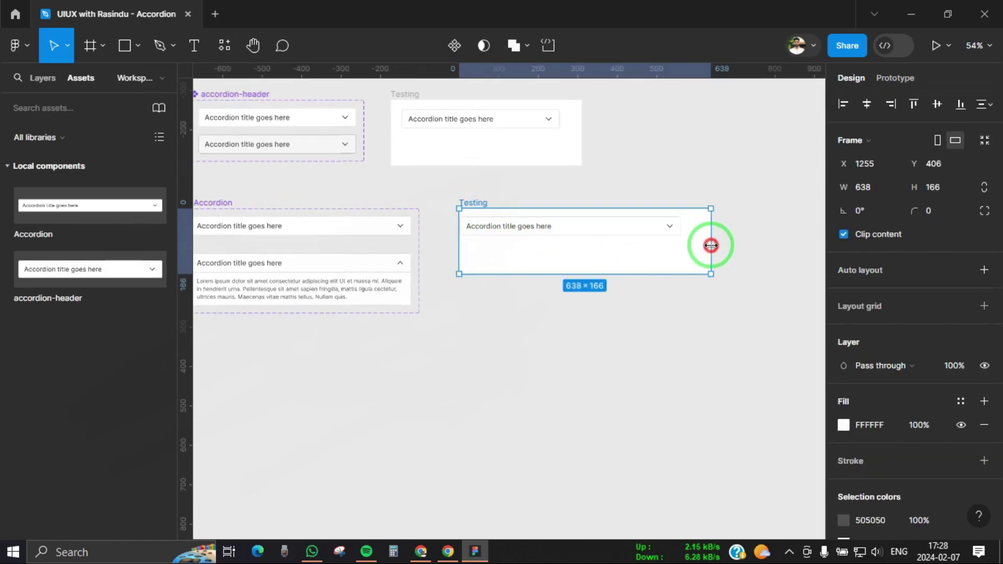
left_click(569, 233)
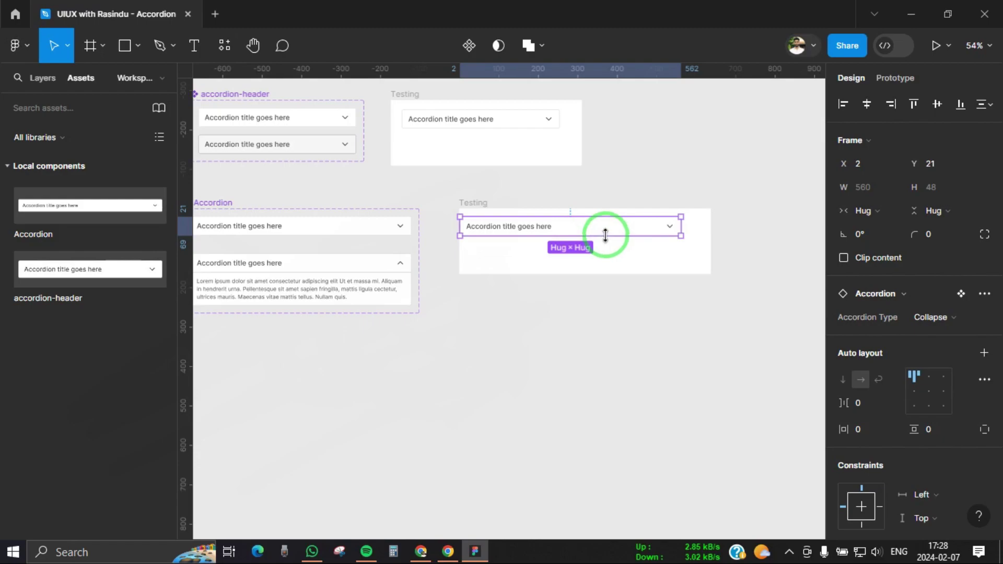
left_click(864, 107)
left_click(587, 235)
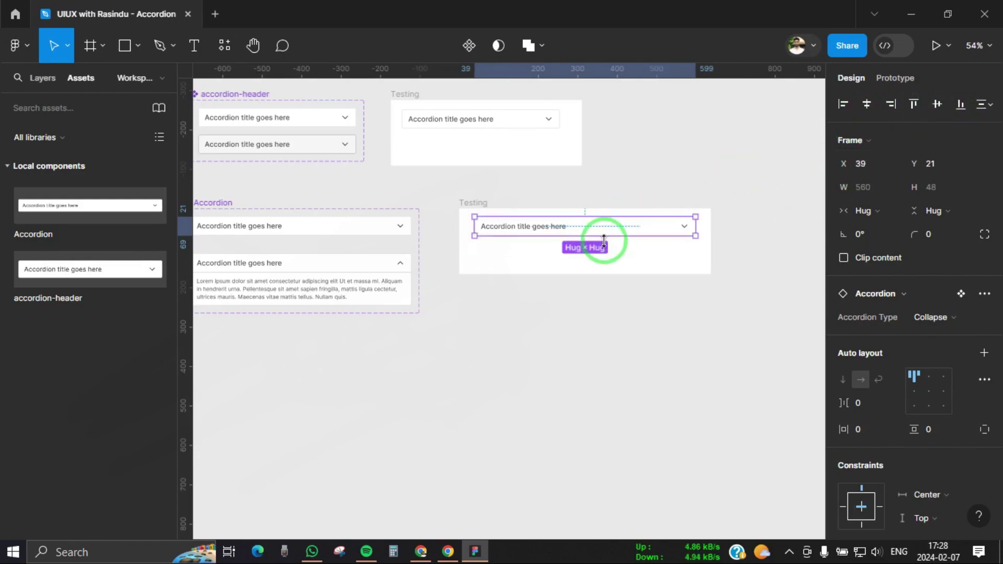
left_click(473, 202)
key("shift+space")
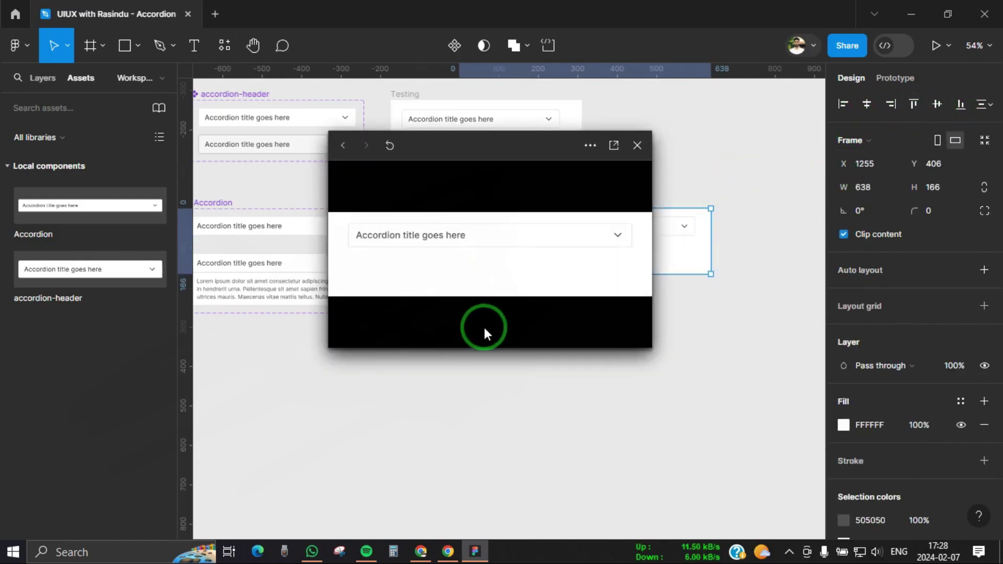
left_click(567, 242)
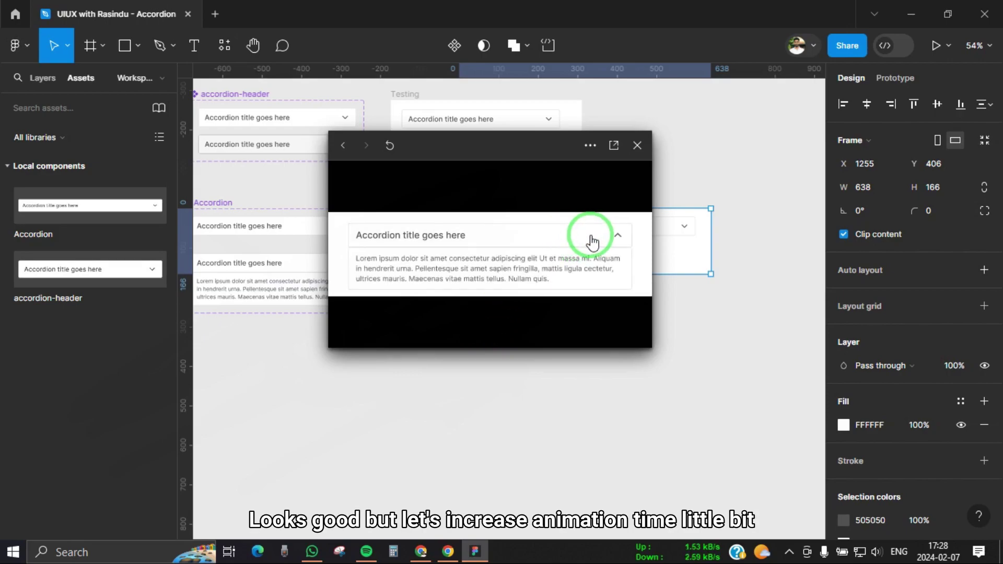
left_click(591, 242)
left_click(593, 242)
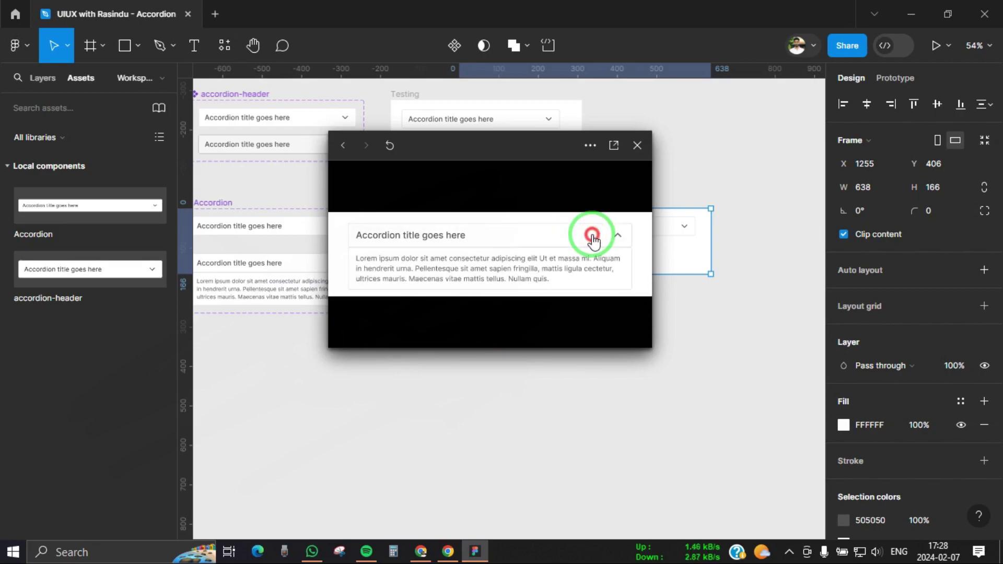
left_click(593, 240)
left_click(610, 243)
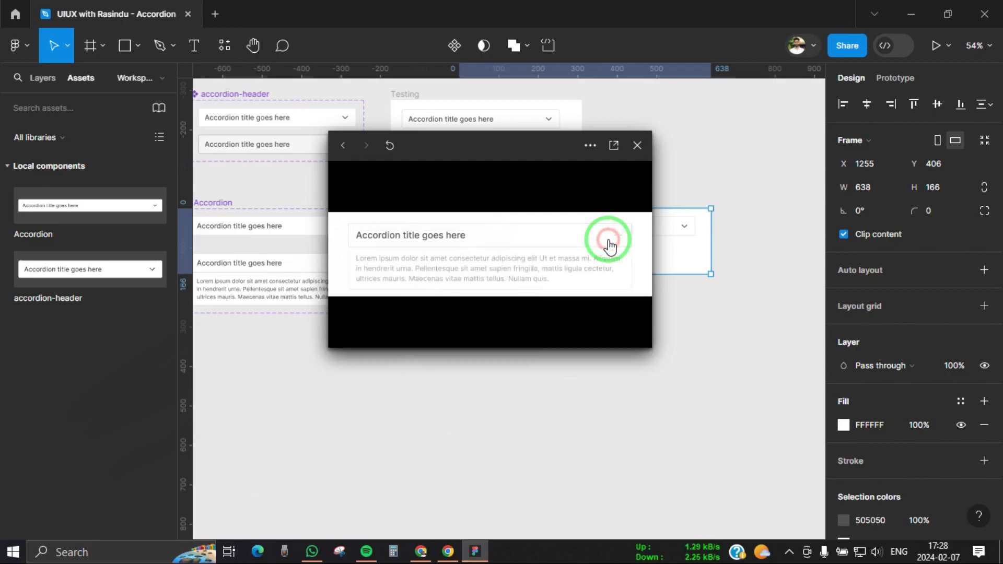
left_click(609, 243)
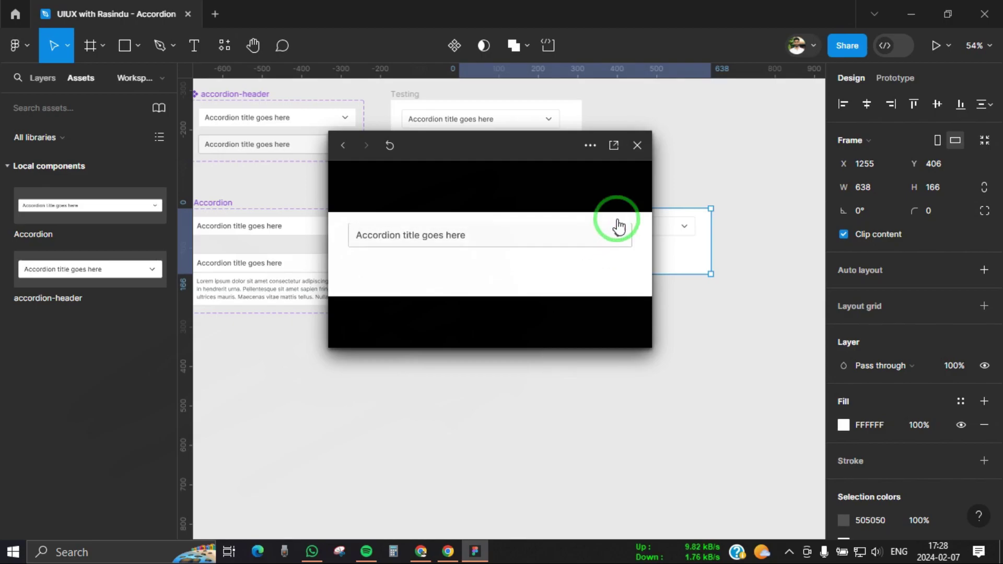
left_click(637, 148)
left_click_drag(473, 324, 580, 354)
left_click(595, 303)
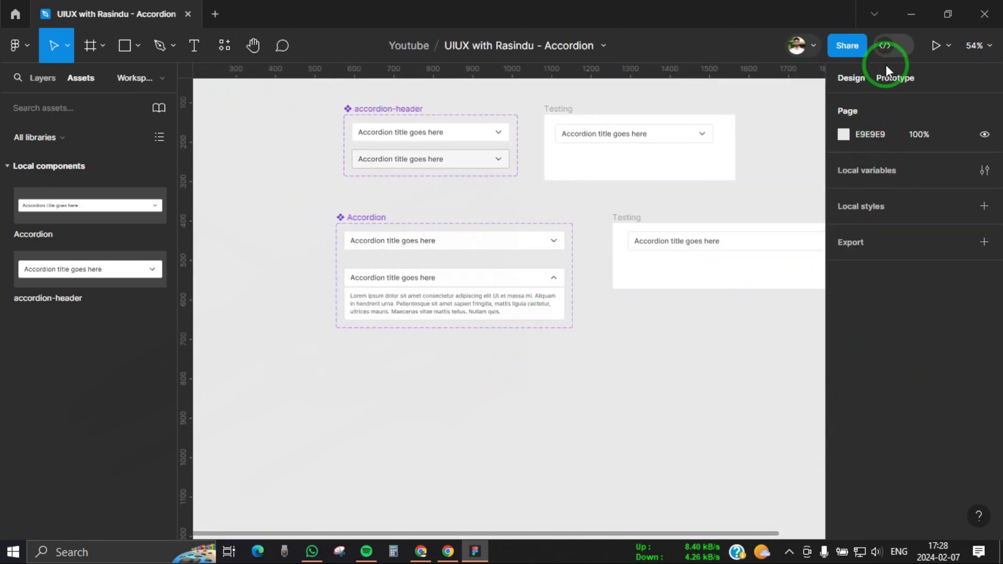
- Select both accordion headers and set their On click smart-animate duration to 600ms
left_click(894, 78)
scroll(474, 275, "down", 1)
left_click(430, 258)
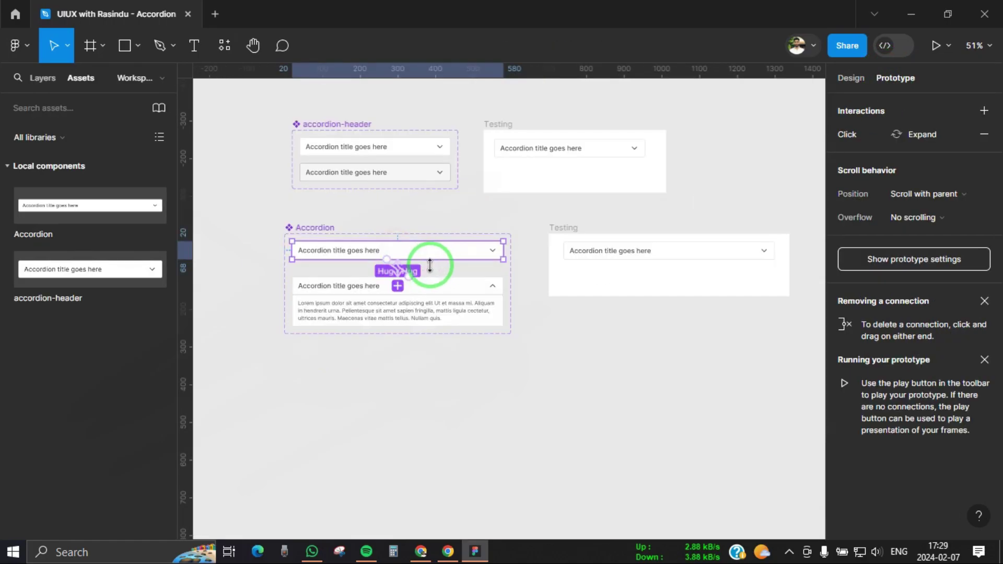
scroll(389, 274, "up", 3)
left_click(398, 272)
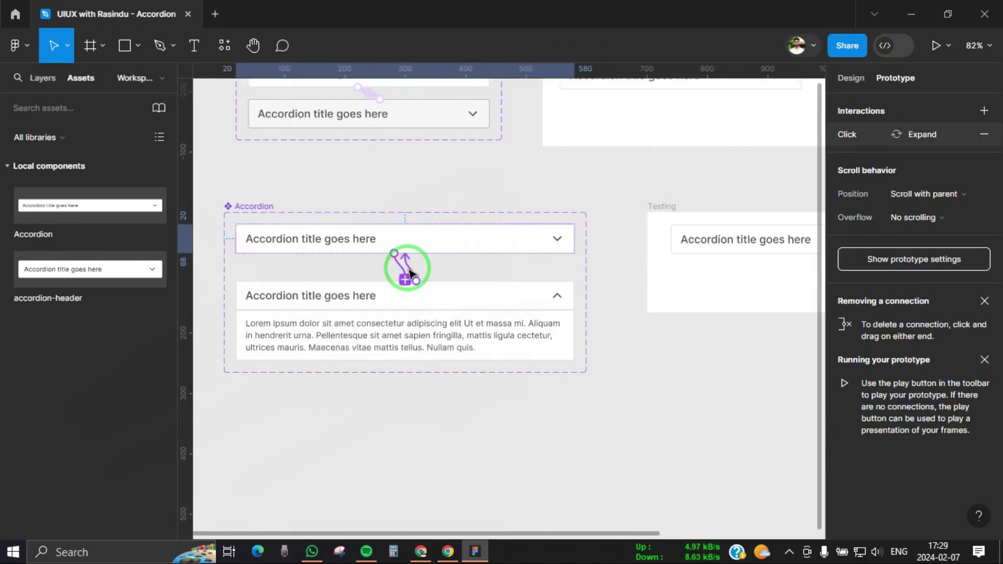
left_click(405, 264, "shift")
left_click(454, 411)
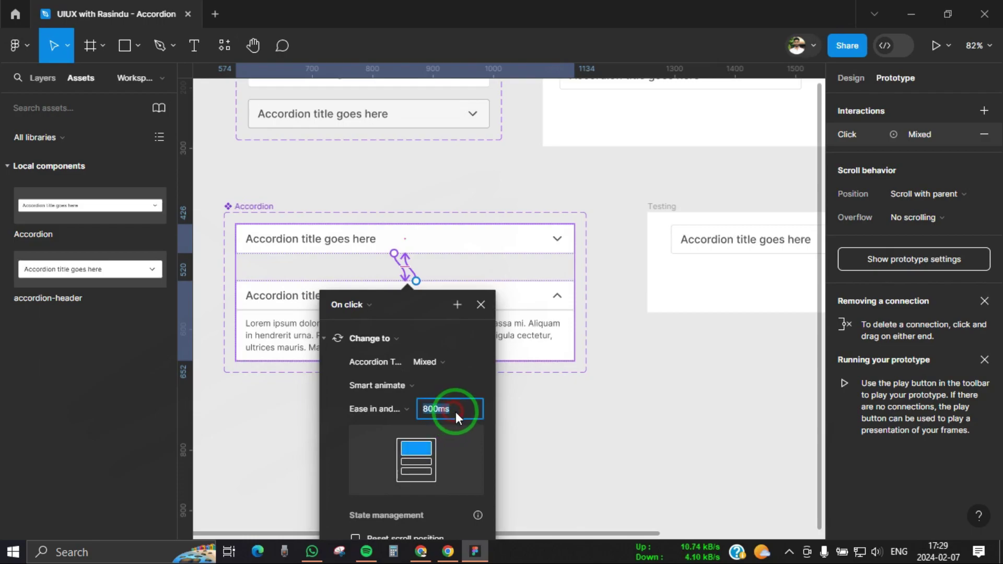
type("600")
key("Return")
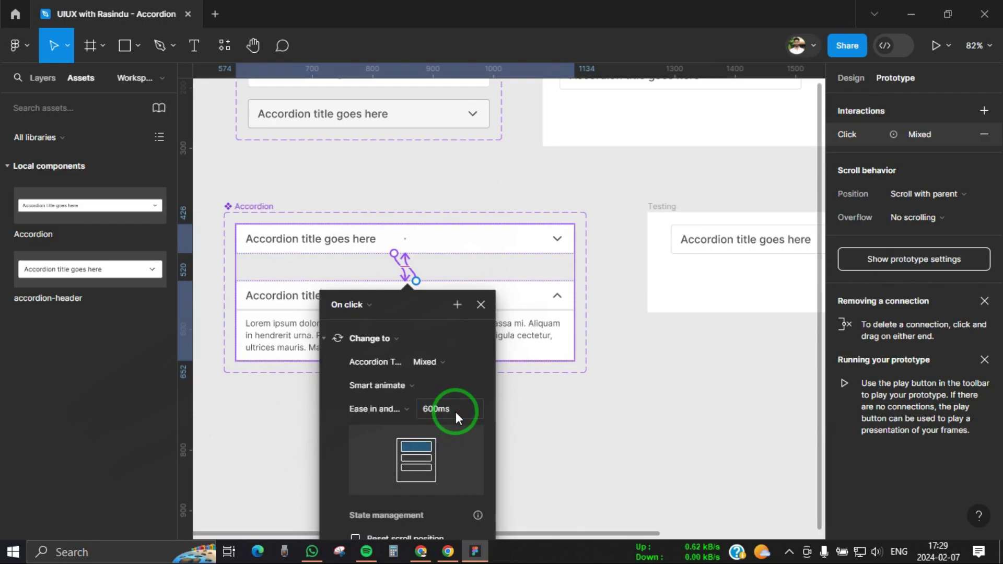
left_click(474, 308)
scroll(336, 291, "down", 5)
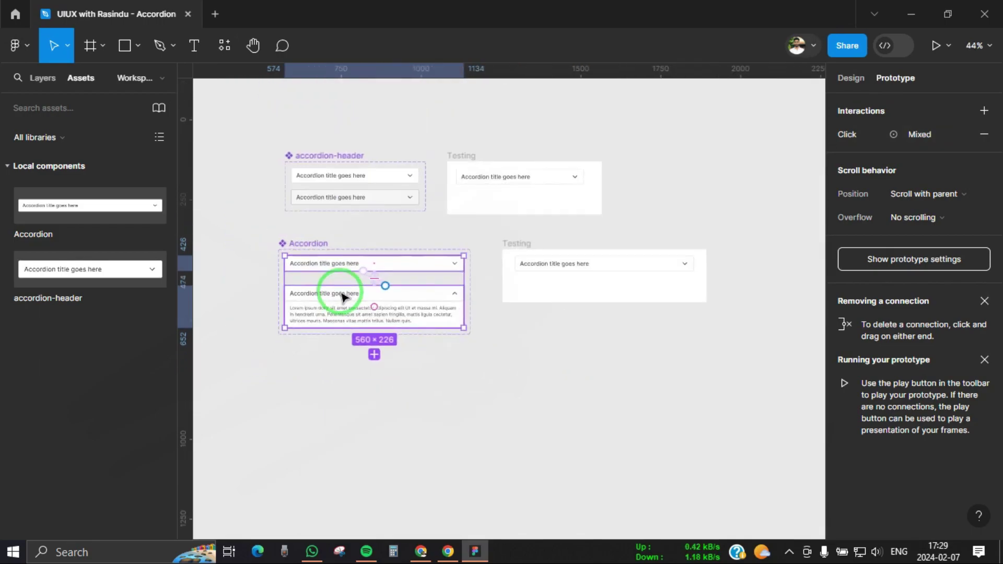
left_click(472, 371)
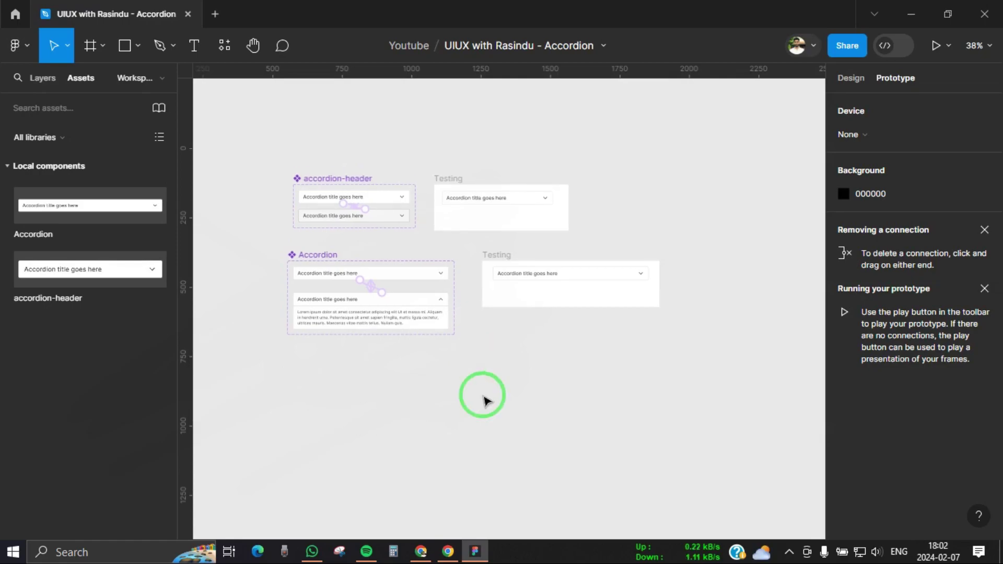
- Resize the lower Testing frame to 504 tall
left_click_drag(485, 399, 463, 371)
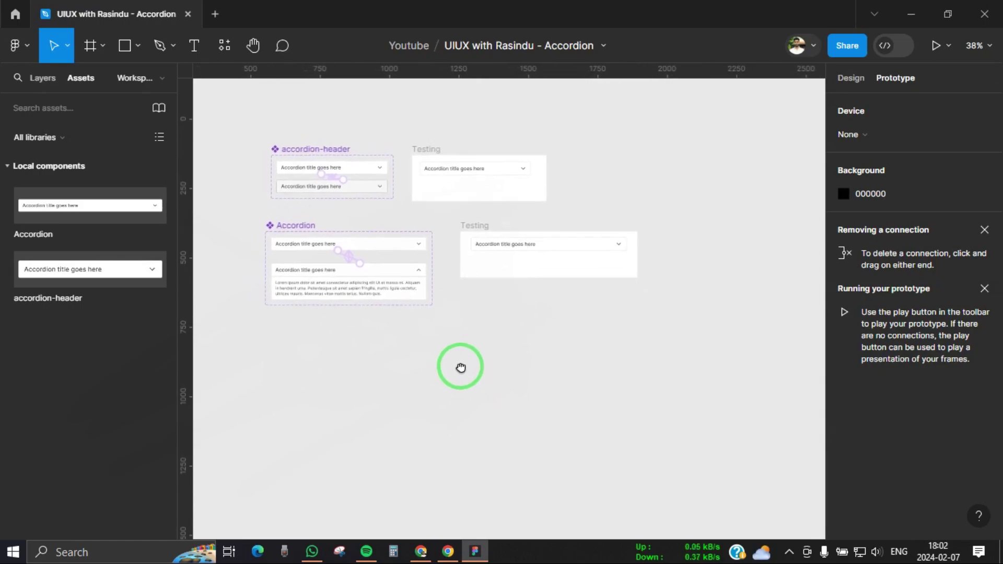
left_click(851, 78)
left_click_drag(720, 249, 718, 277)
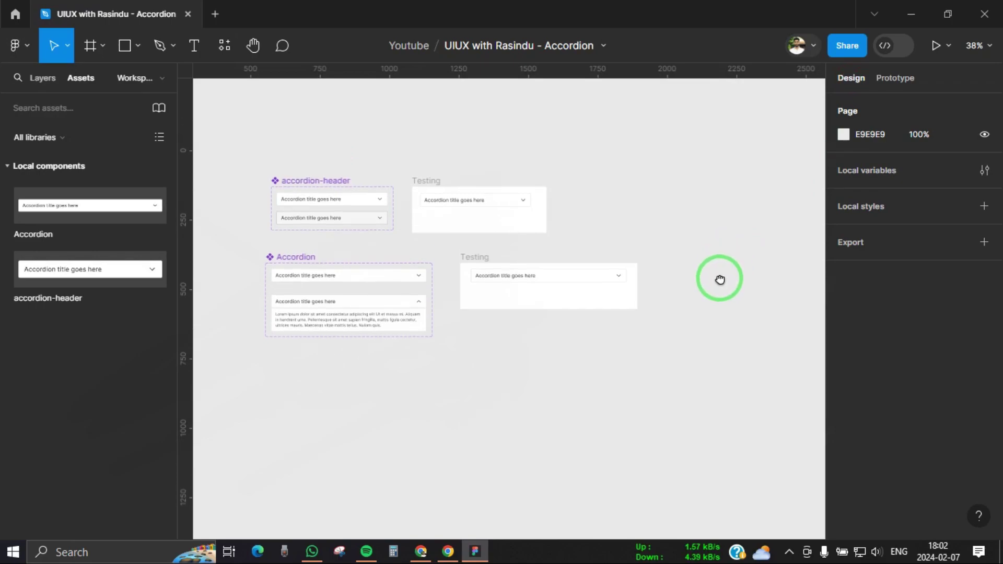
scroll(527, 342, "up", 2)
scroll(510, 324, "up", 1)
left_click(422, 210)
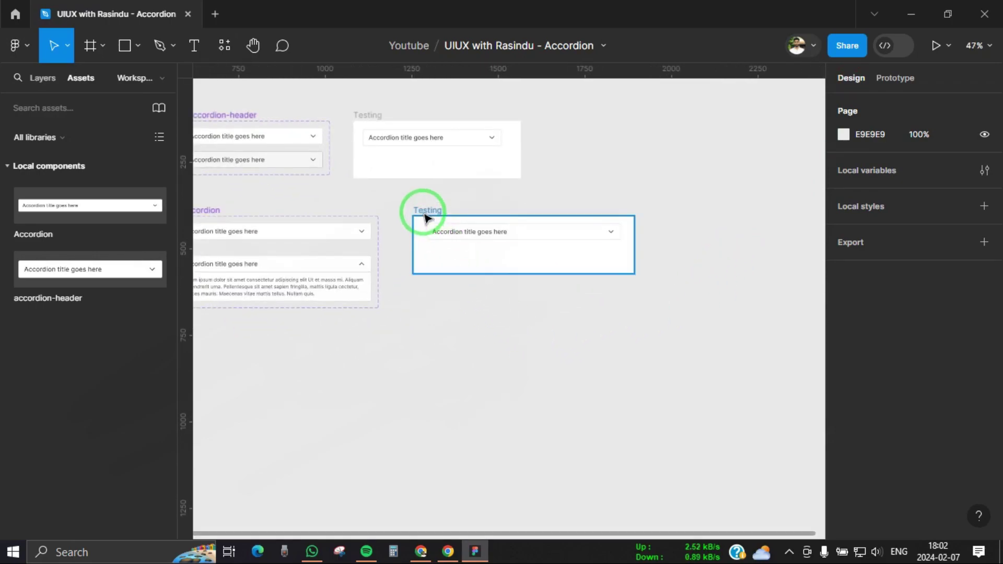
left_click_drag(499, 274, 503, 390)
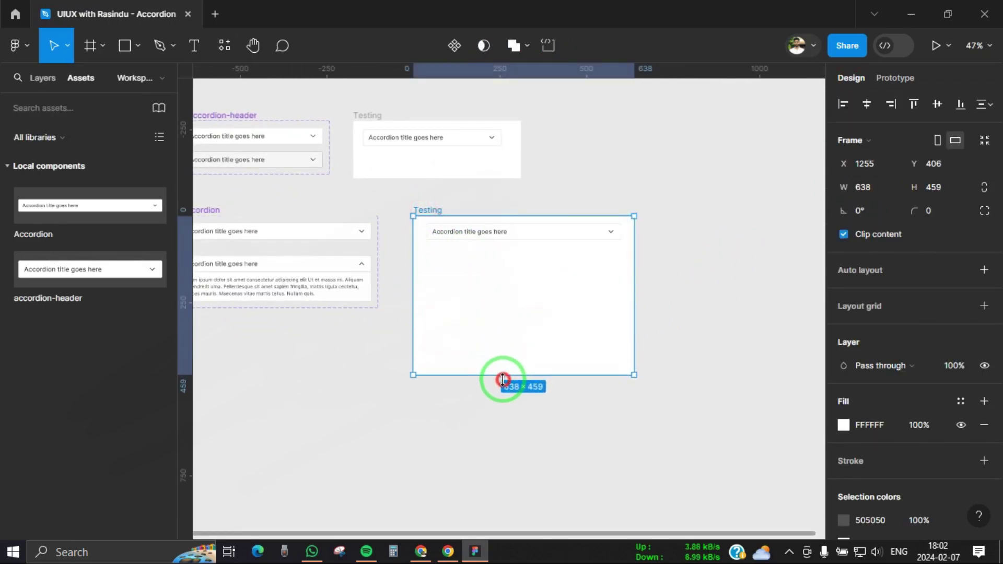
- Nudge the accordion down within the frame and duplicate it with Ctrl+D
left_click(531, 232)
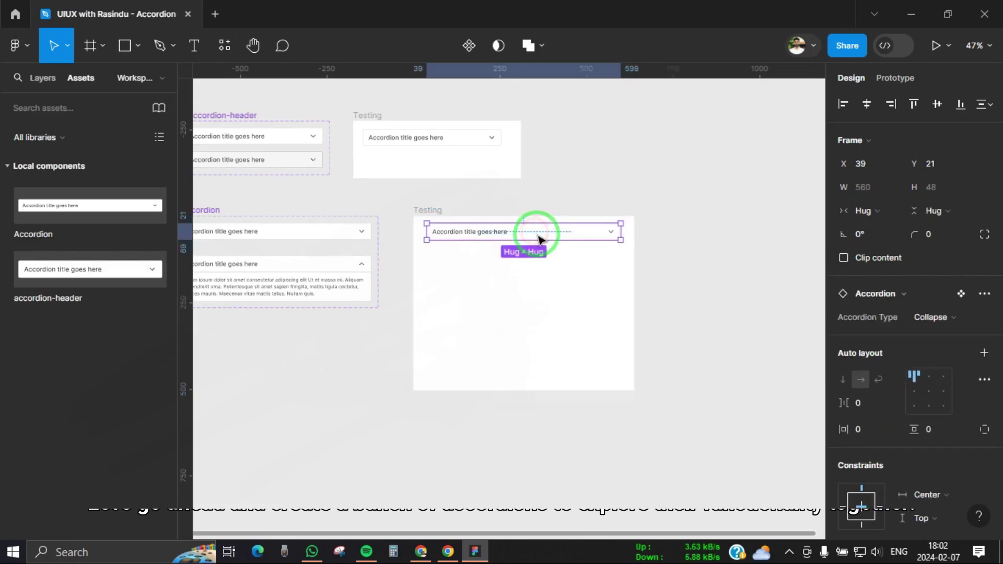
scroll(522, 238, "up", 4)
left_click_drag(521, 239, 521, 250)
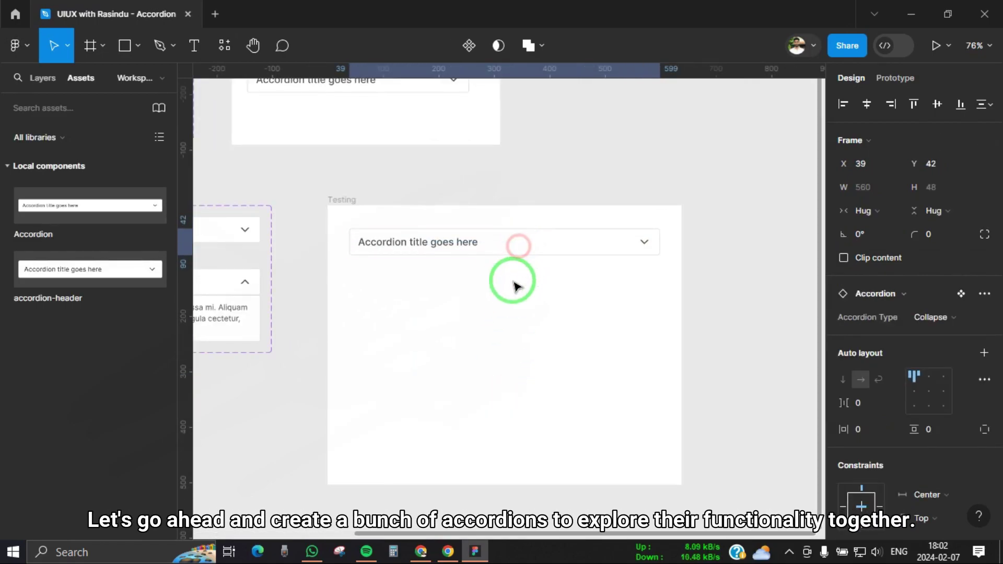
left_click_drag(515, 286, 518, 217)
key("ctrl+d")
key("ctrl+d")
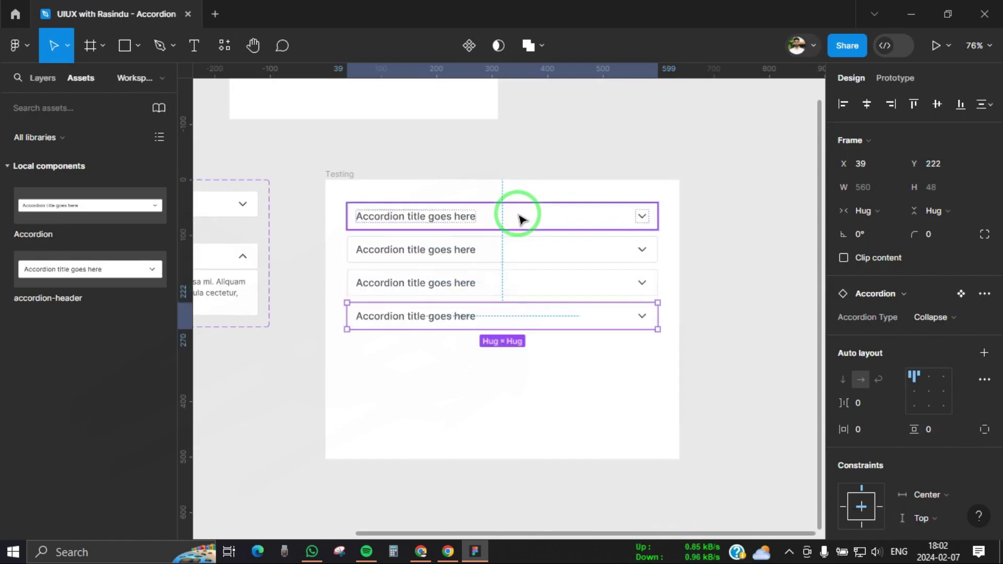
key("ctrl+d")
- Select all five accordions and wrap them in a vertical auto-layout frame
left_click(485, 318, "shift")
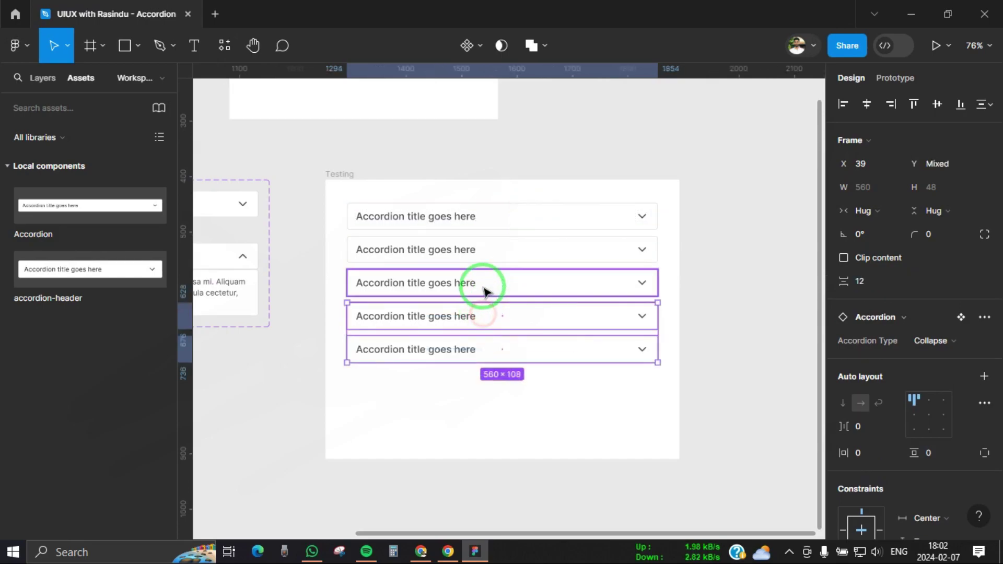
left_click(488, 284, "shift")
left_click(486, 256, "shift")
left_click(490, 225, "shift")
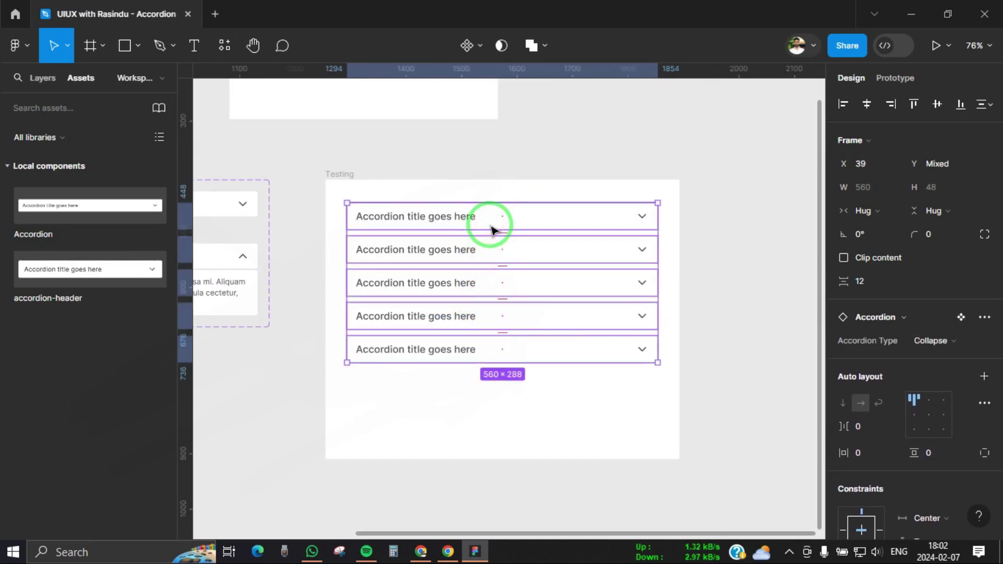
key("shift+a")
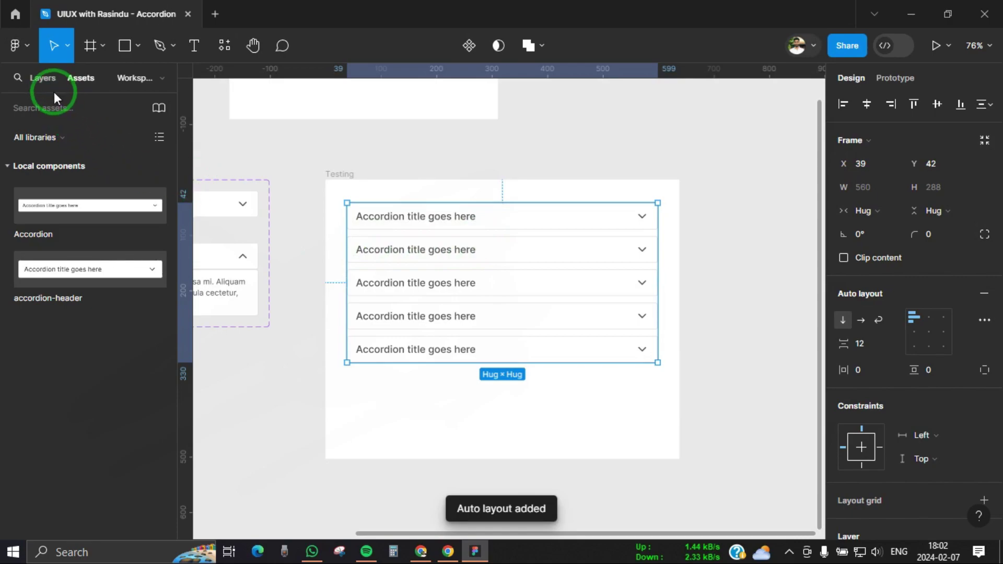
- Rename the auto-layout layer to 'accordions'
left_click(45, 85)
type("accordion")
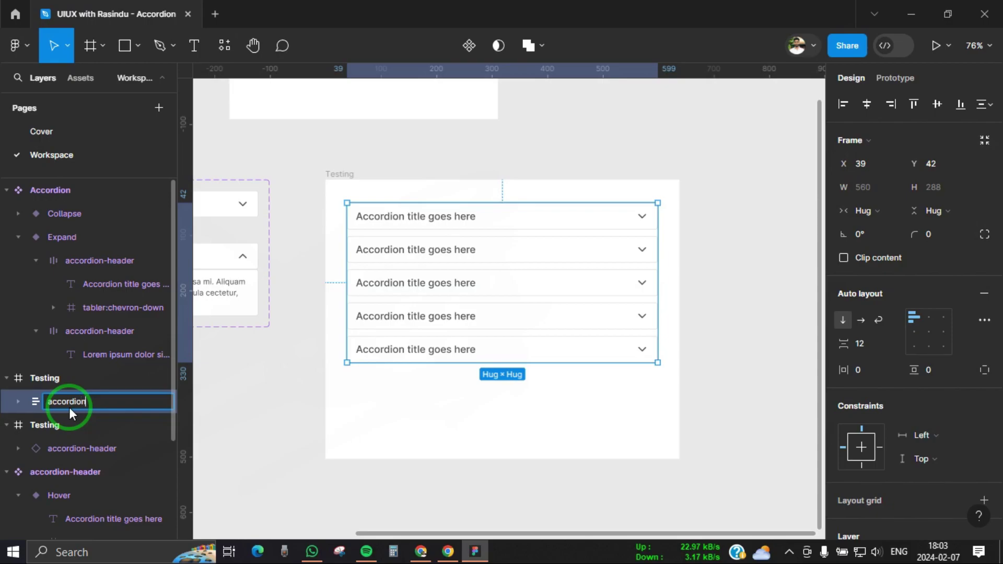
type("s")
key("Return")
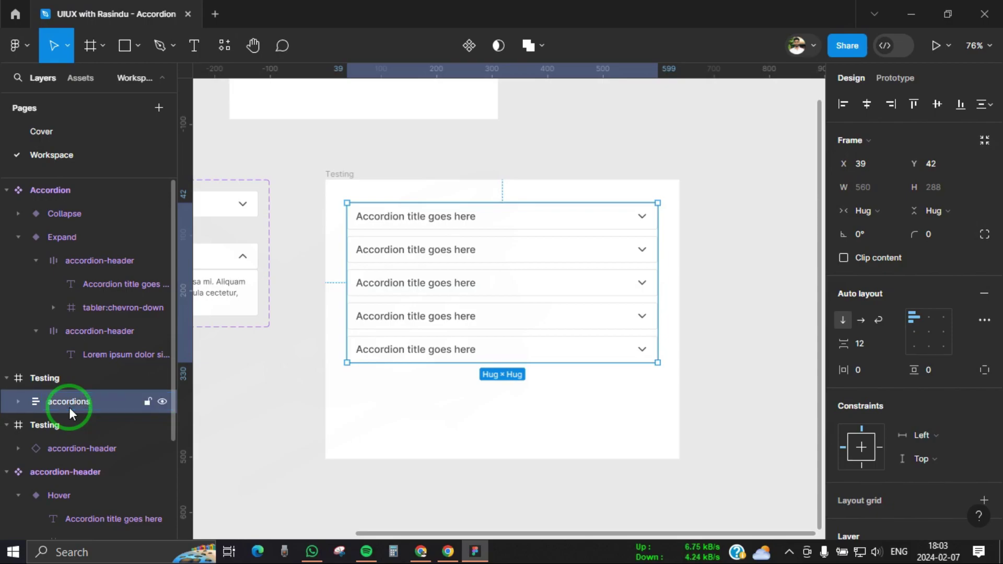
scroll(546, 234, "down", 3, "ctrl")
left_click(398, 188)
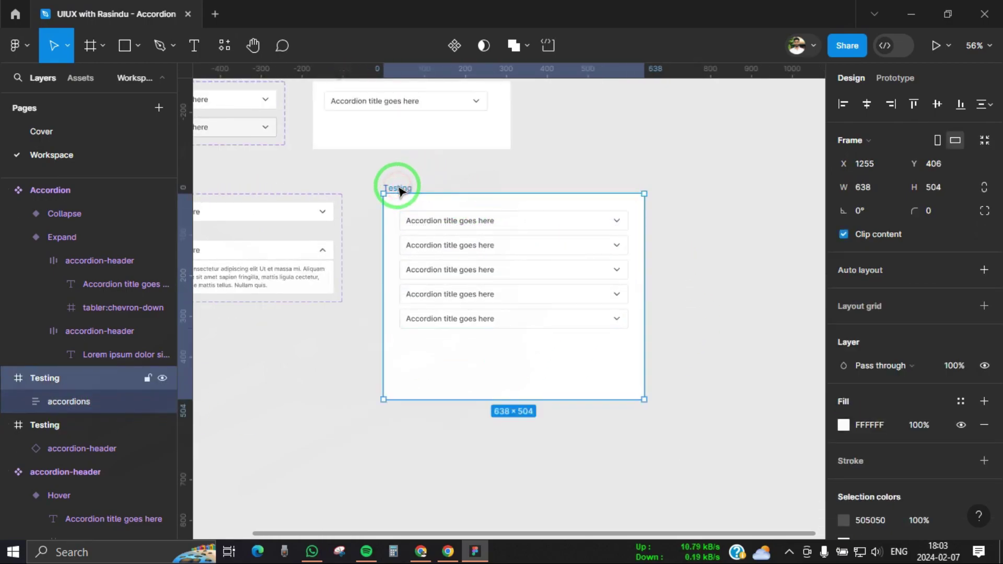
left_click(933, 46)
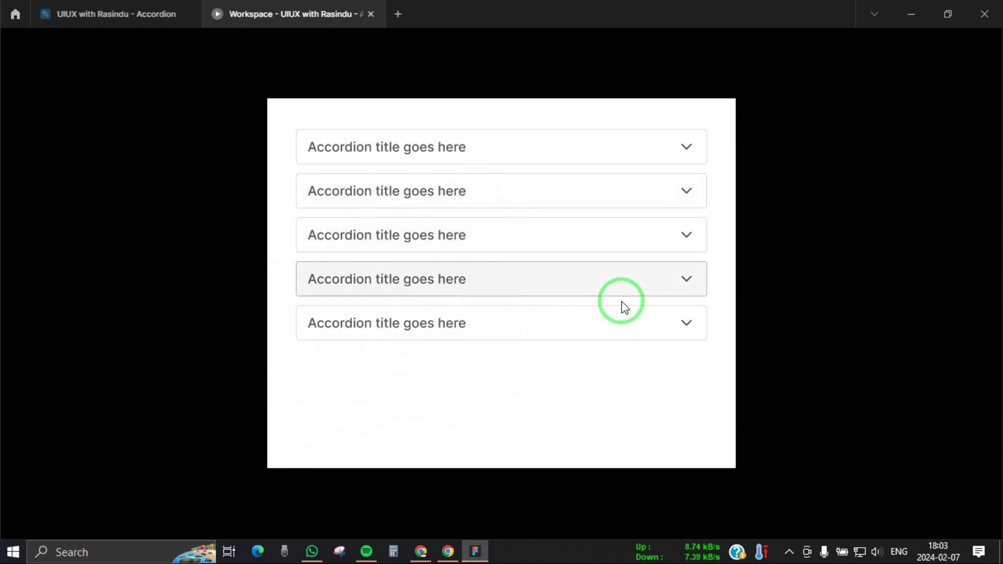
left_click(609, 161)
left_click(610, 160)
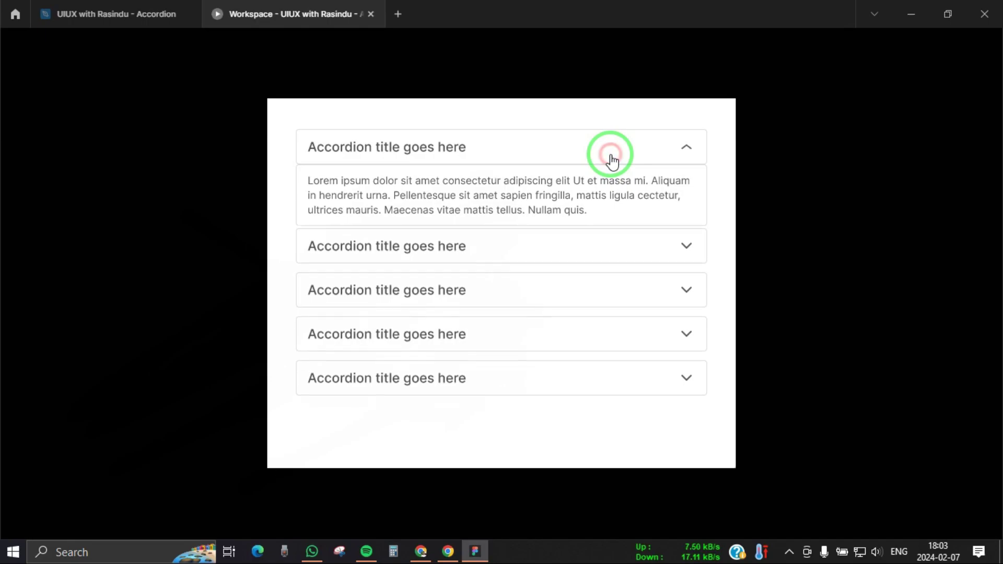
left_click(610, 194)
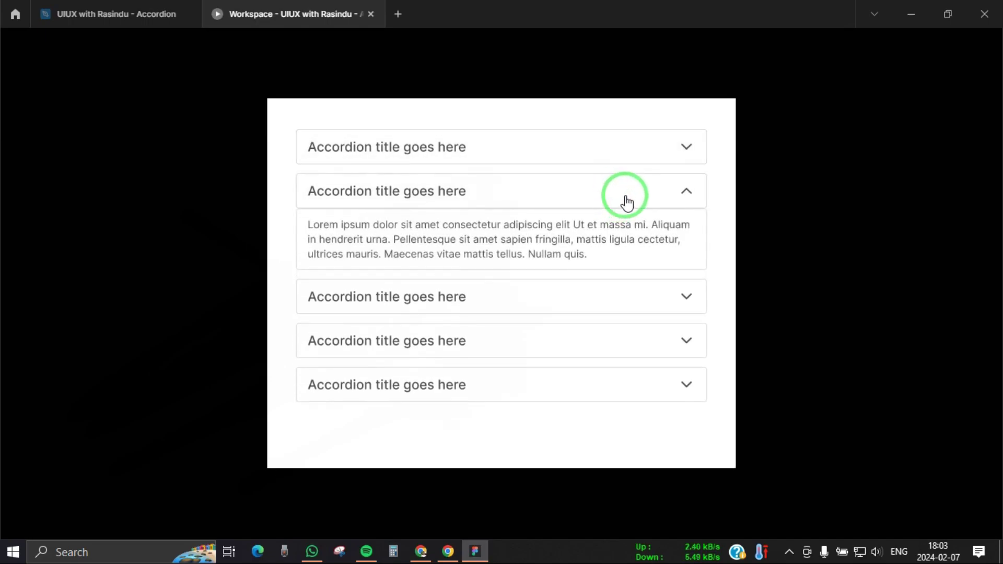
left_click(619, 204)
left_click(613, 236)
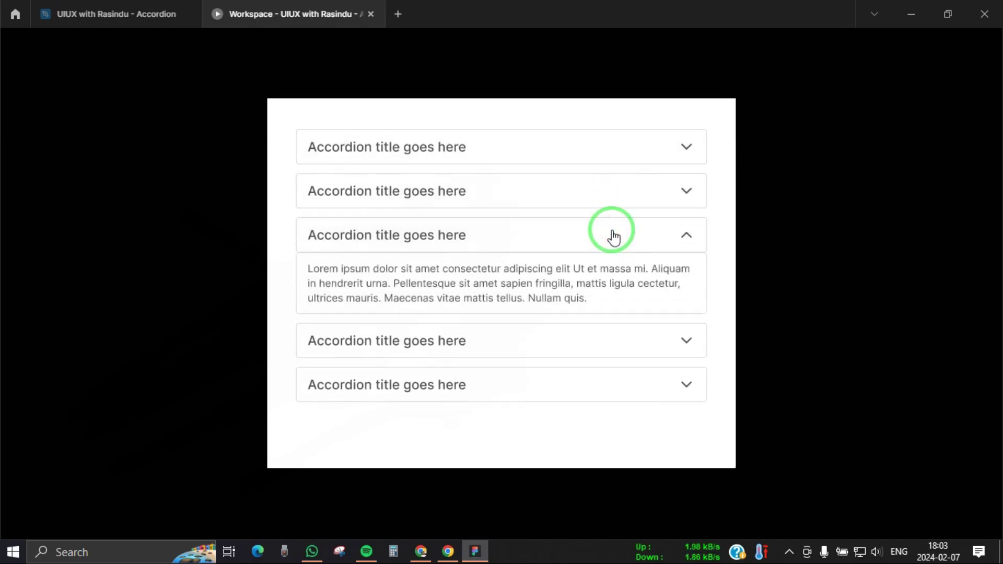
left_click(612, 231)
left_click(610, 279)
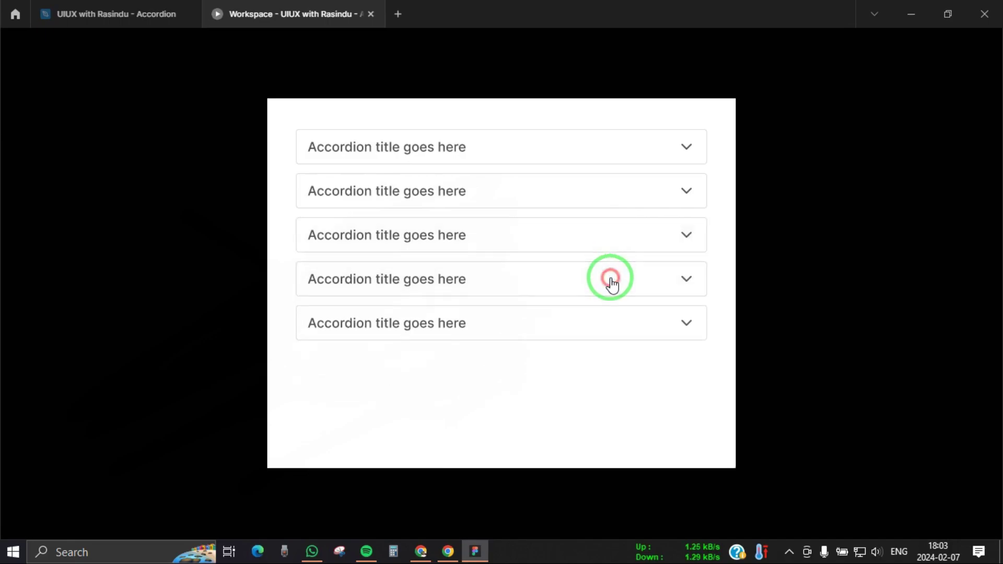
left_click(611, 282)
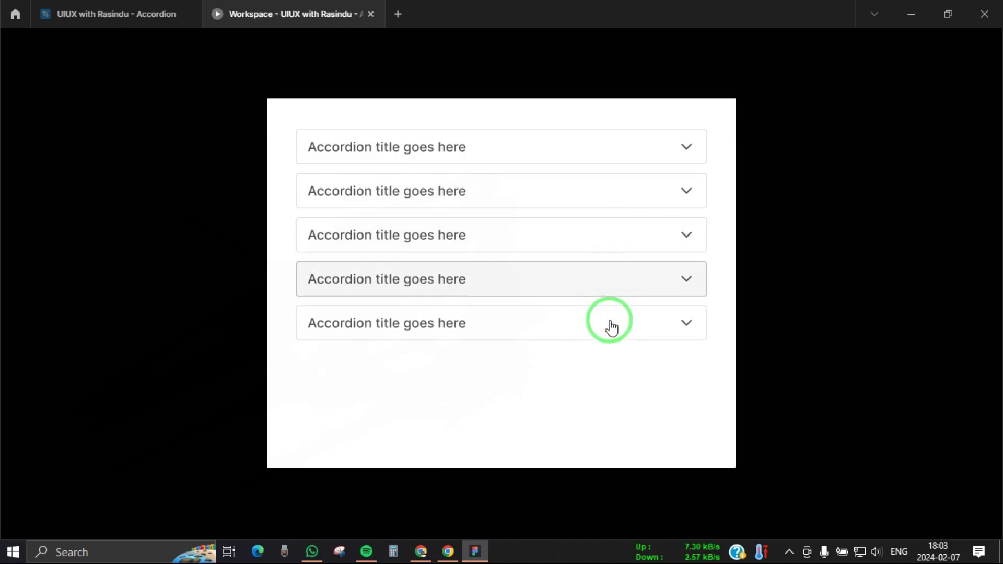
left_click(610, 328)
left_click(610, 329)
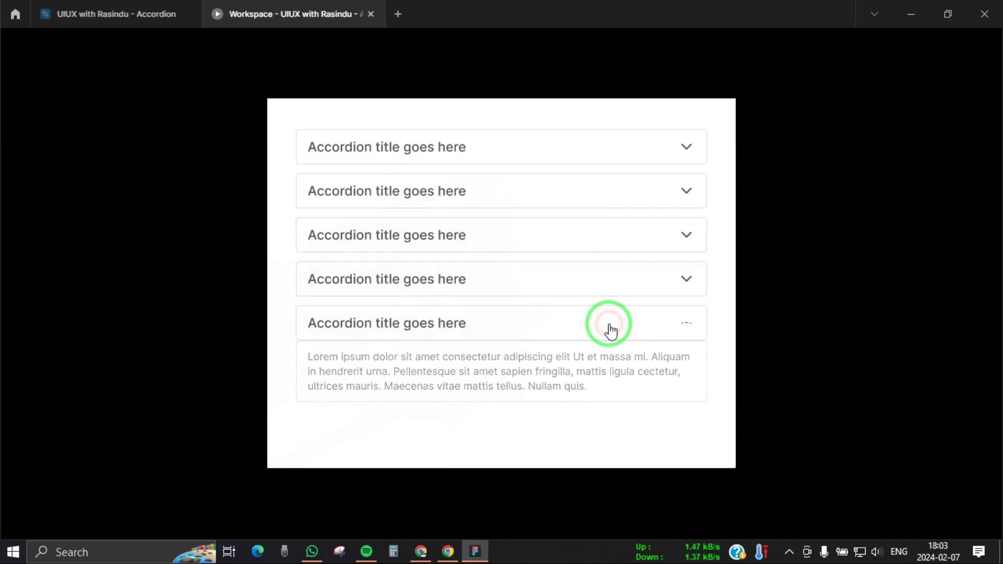
left_click(612, 232)
left_click(610, 233)
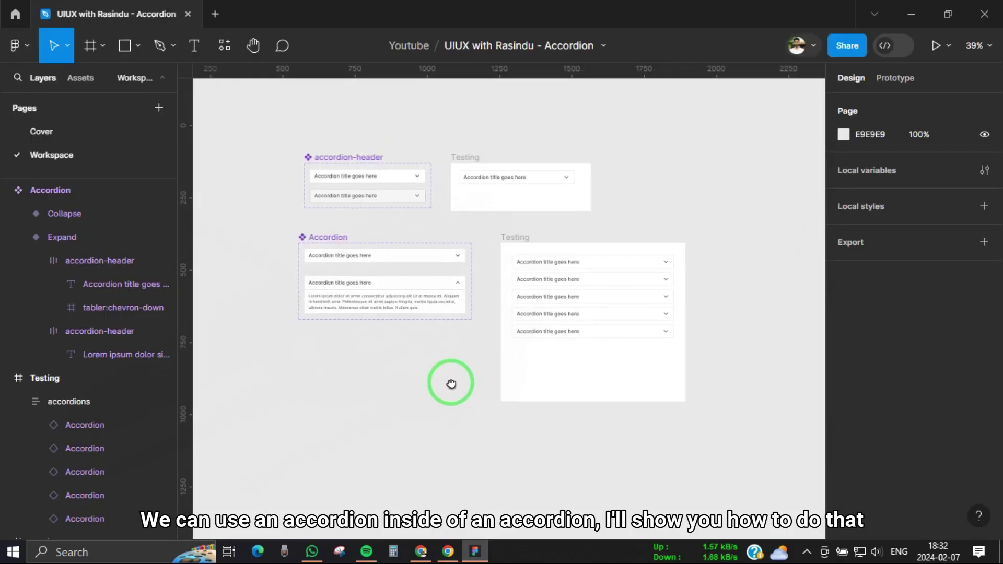
- Place an Accordion instance from Assets in the Expand variant's body and set vertical auto layout
left_click_drag(417, 337, 428, 339)
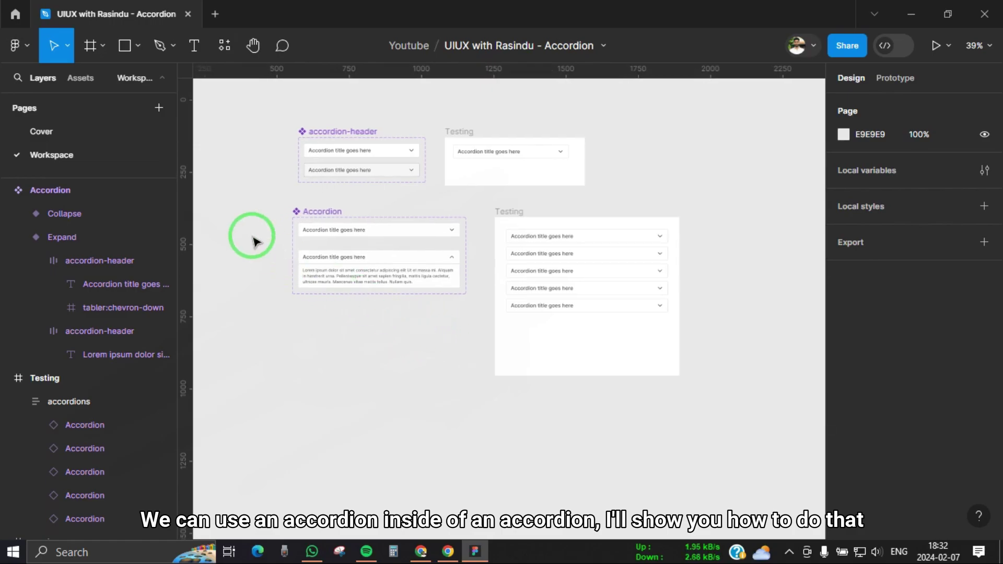
left_click(74, 76)
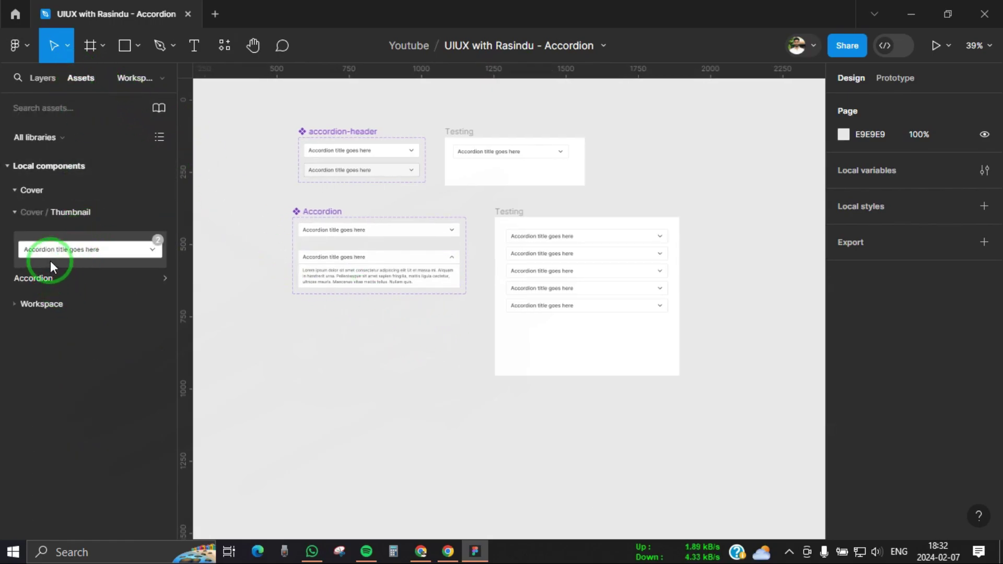
left_click_drag(52, 266, 334, 359)
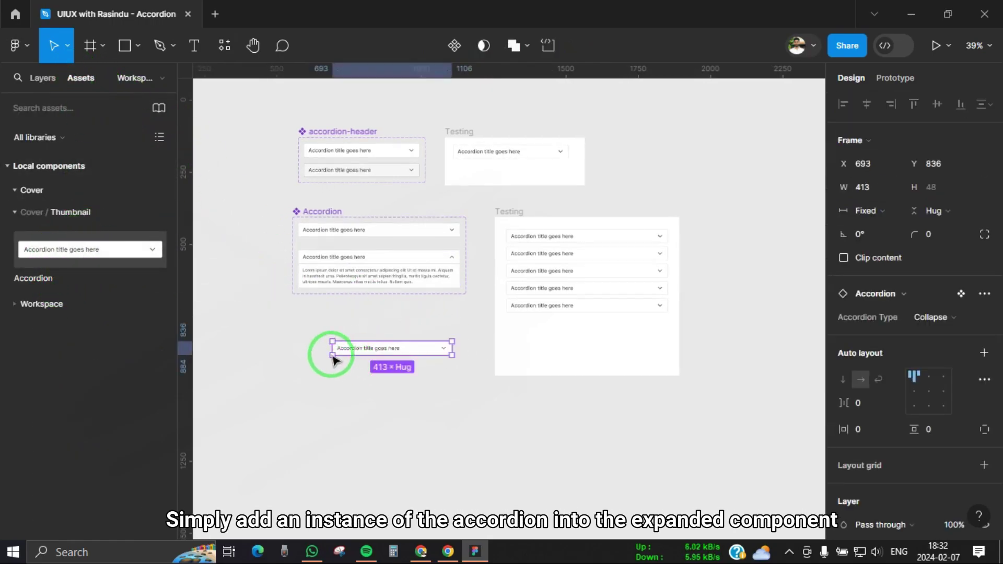
scroll(334, 333, "up", 2)
left_click_drag(372, 355, 352, 272)
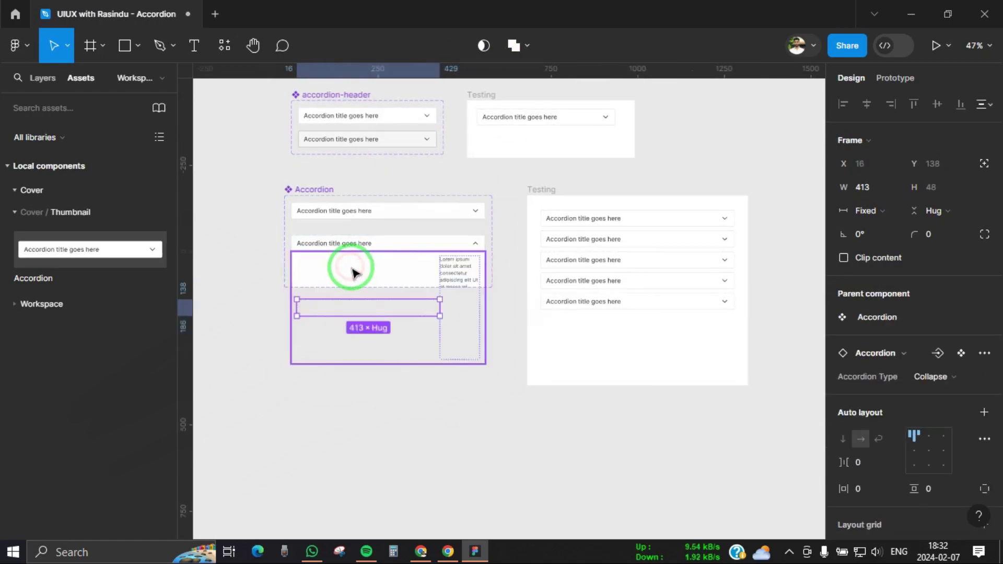
left_click(457, 293)
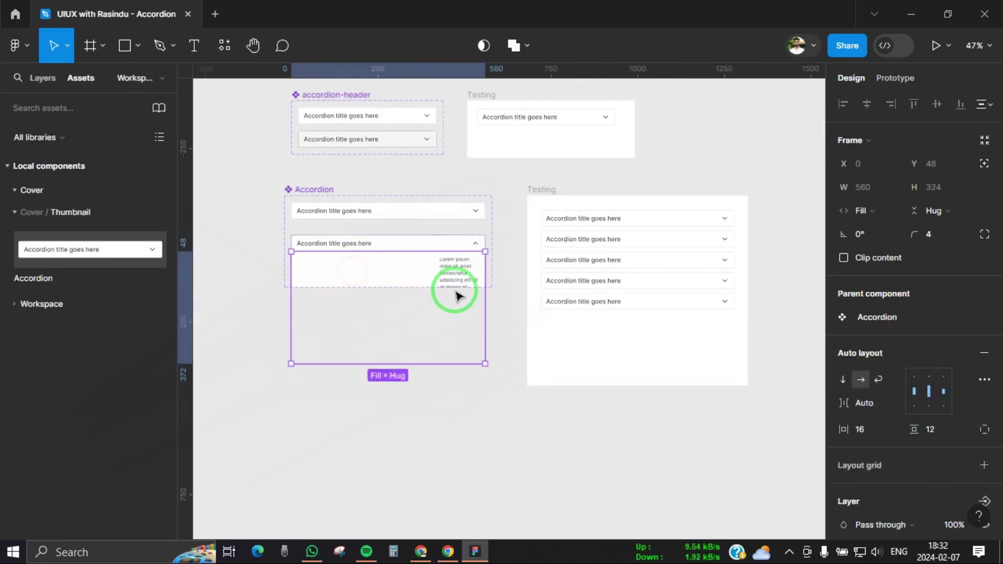
left_click(843, 380)
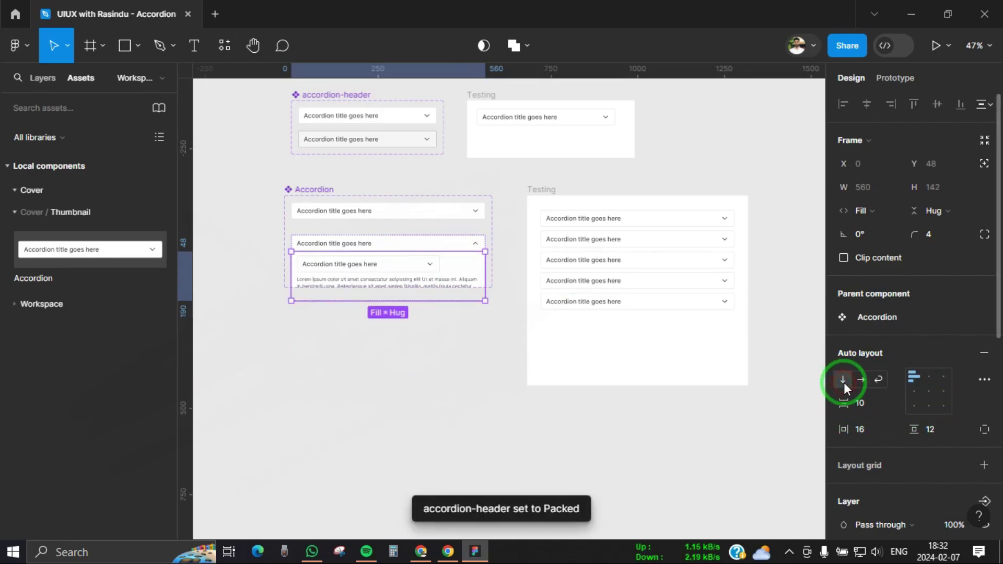
- Enlarge the Accordion component set to fit the taller Expand variant
left_click(322, 184)
left_click(318, 193)
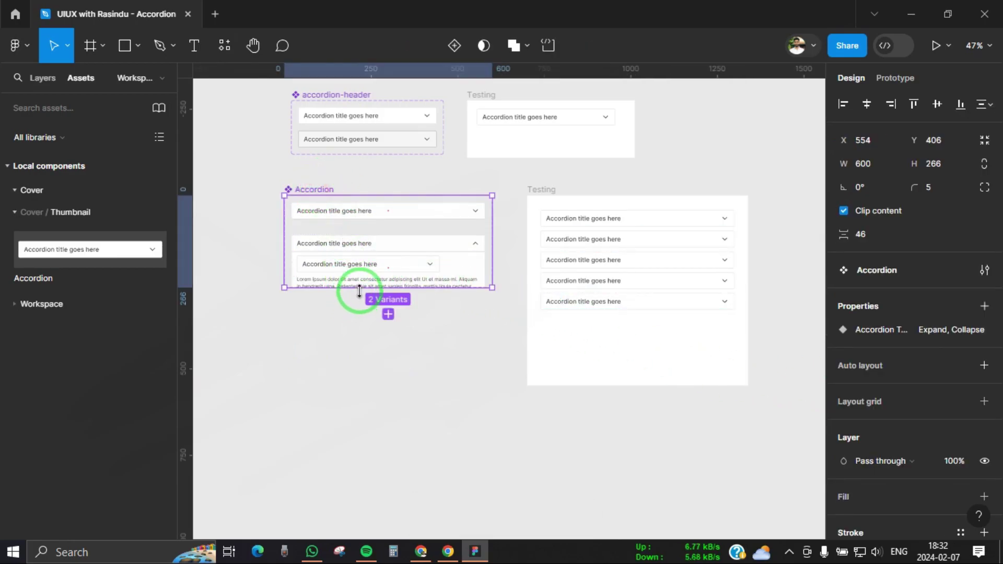
left_click_drag(365, 287, 368, 327)
scroll(369, 290, "up", 2)
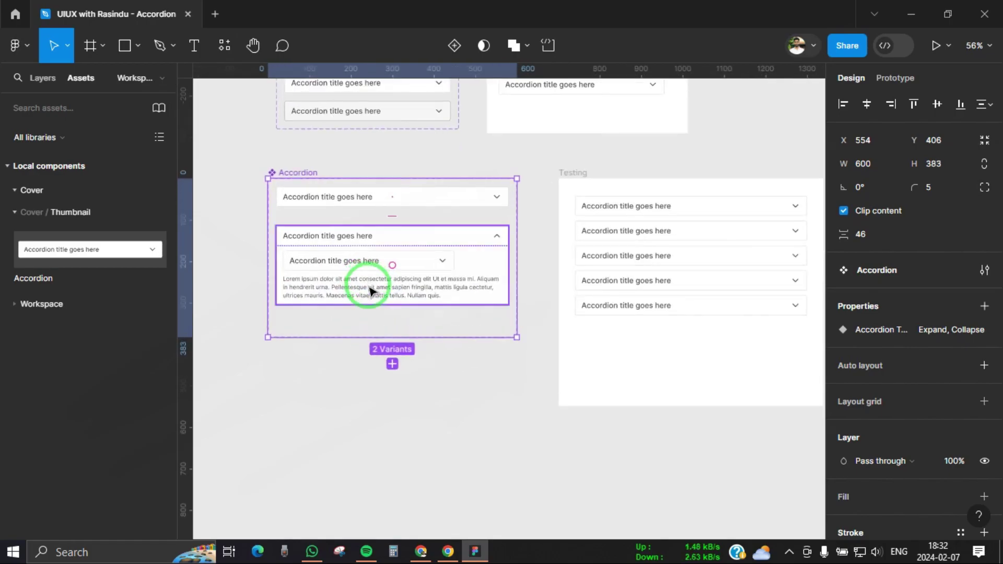
- Set the nested accordion's width to Fill container and move it below the description text
double_click(367, 264)
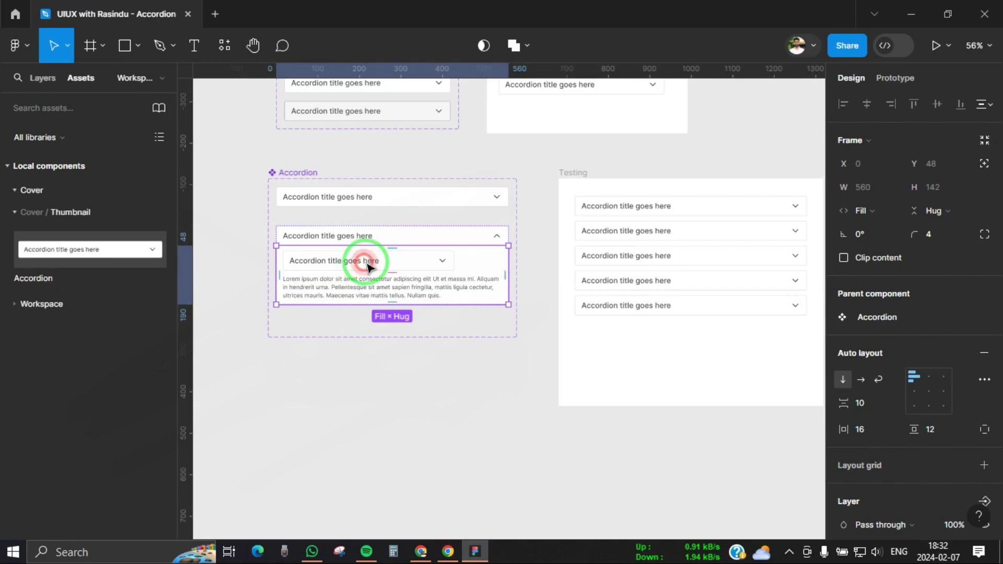
left_click(367, 267)
left_click(866, 212)
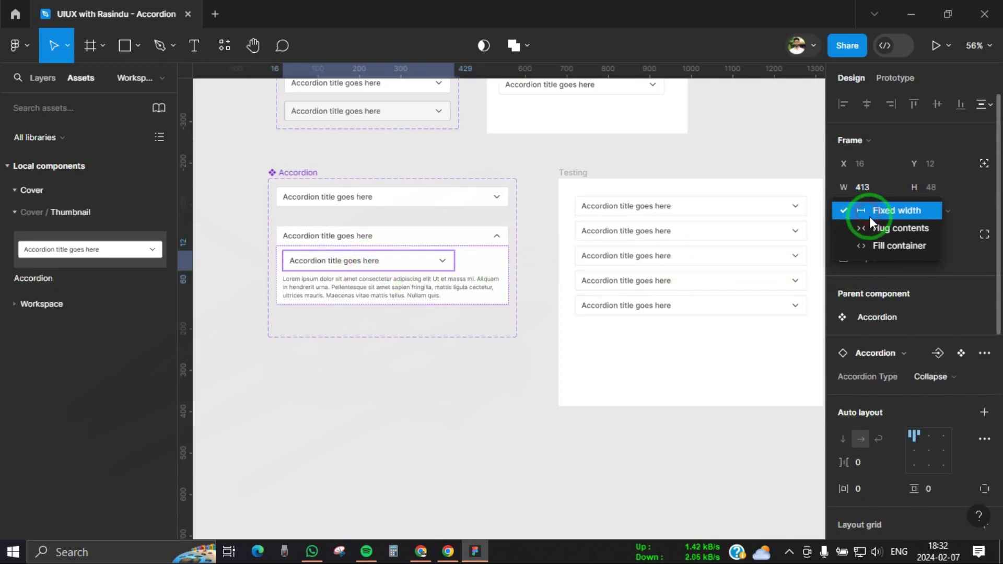
left_click(881, 245)
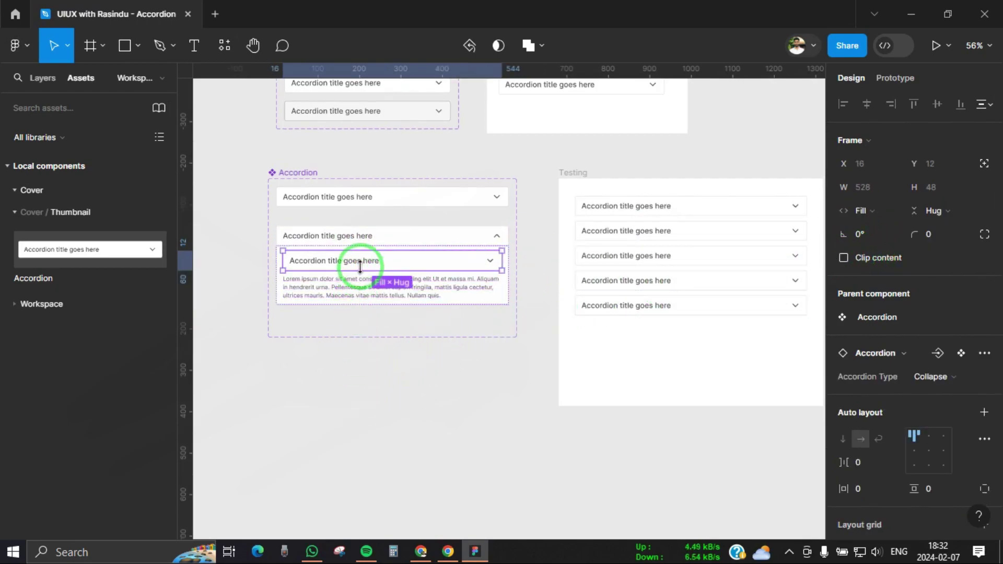
key("Down")
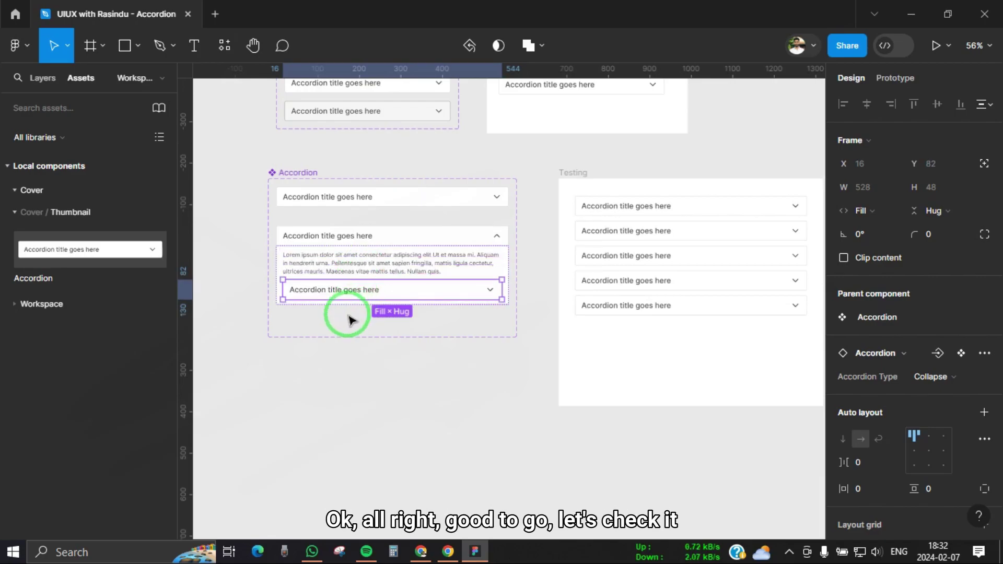
left_click(332, 394)
scroll(318, 383, "down", 2)
left_click_drag(318, 383, 317, 406)
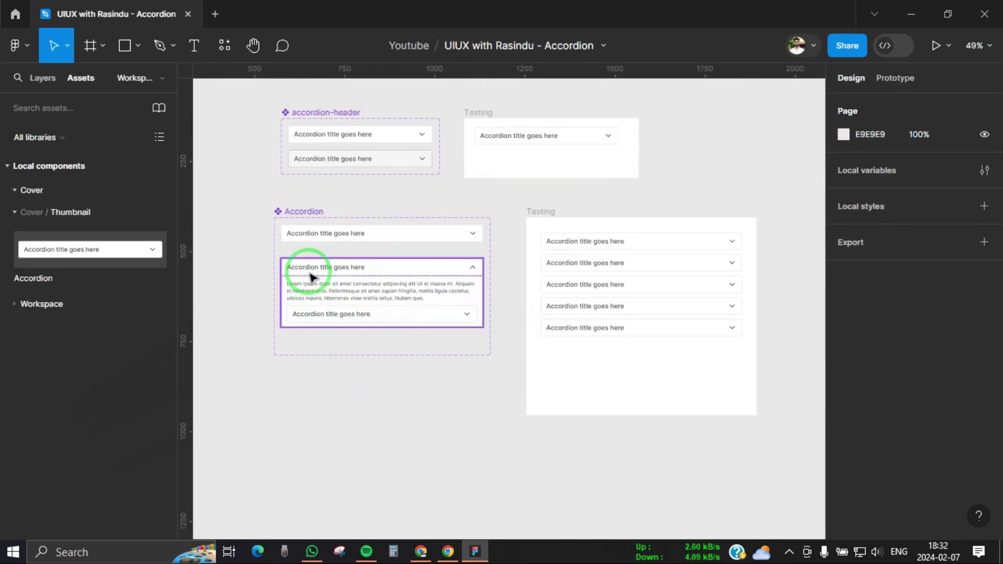
scroll(291, 254, "down", 2)
left_click(510, 215)
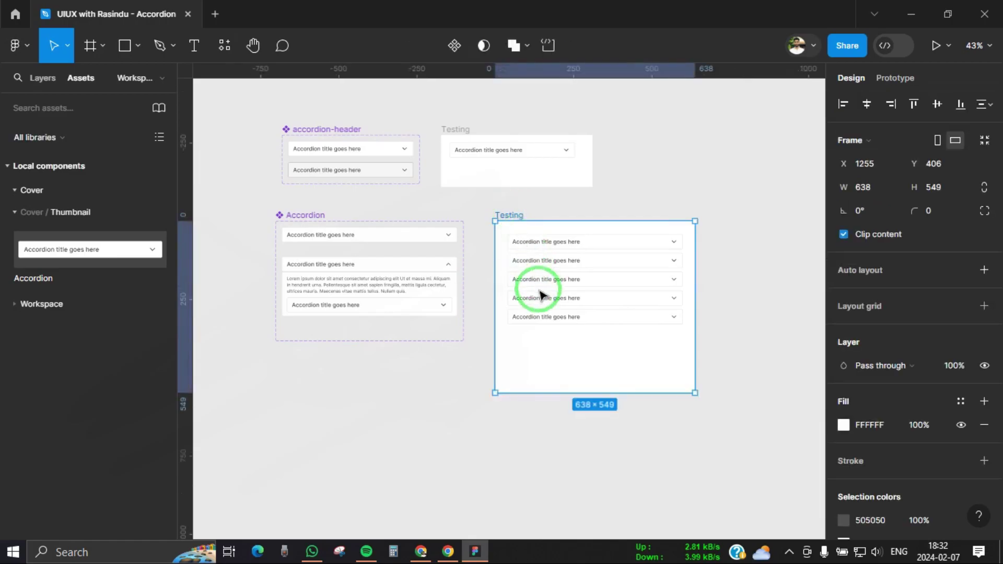
key("shift+space")
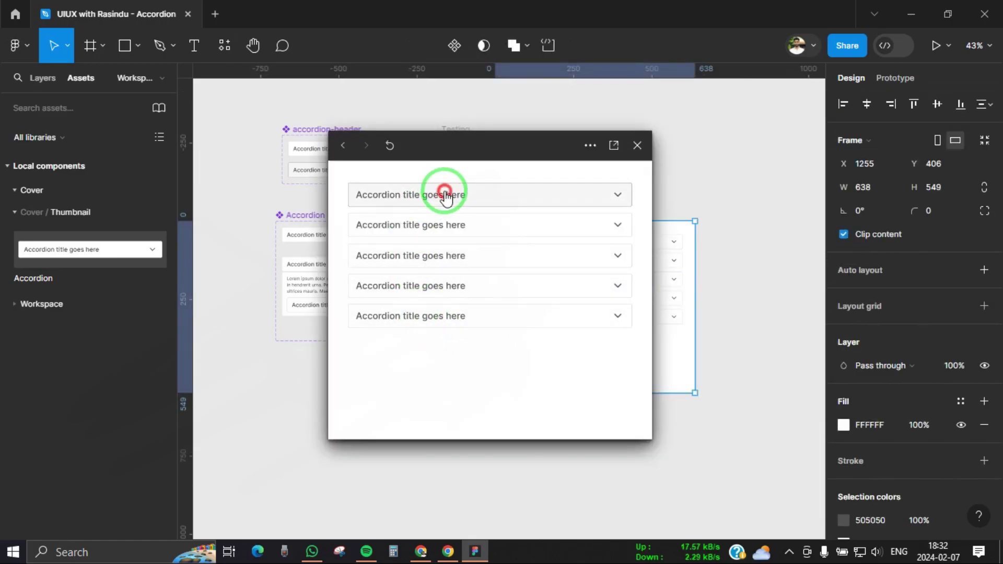
left_click(446, 194)
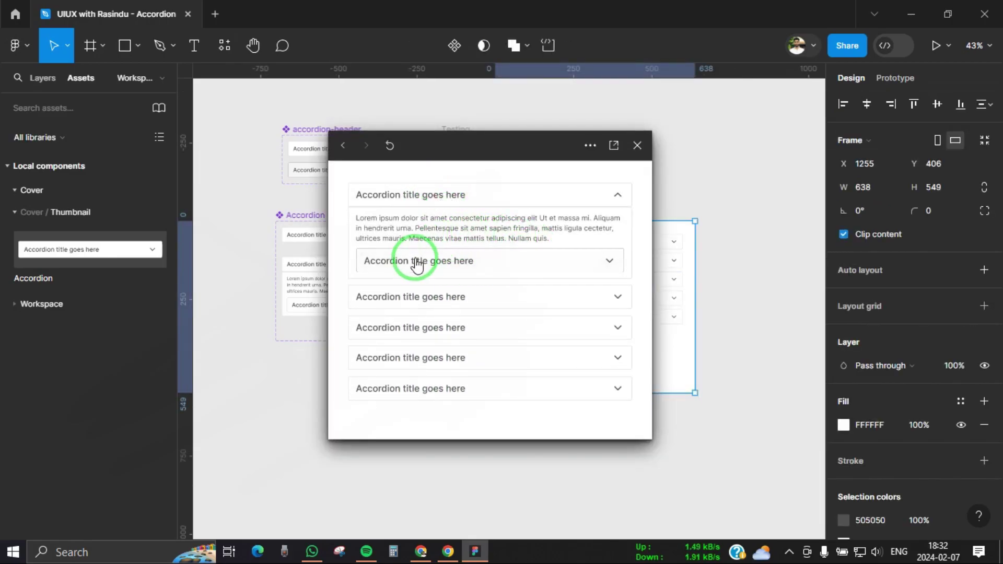
left_click(519, 263)
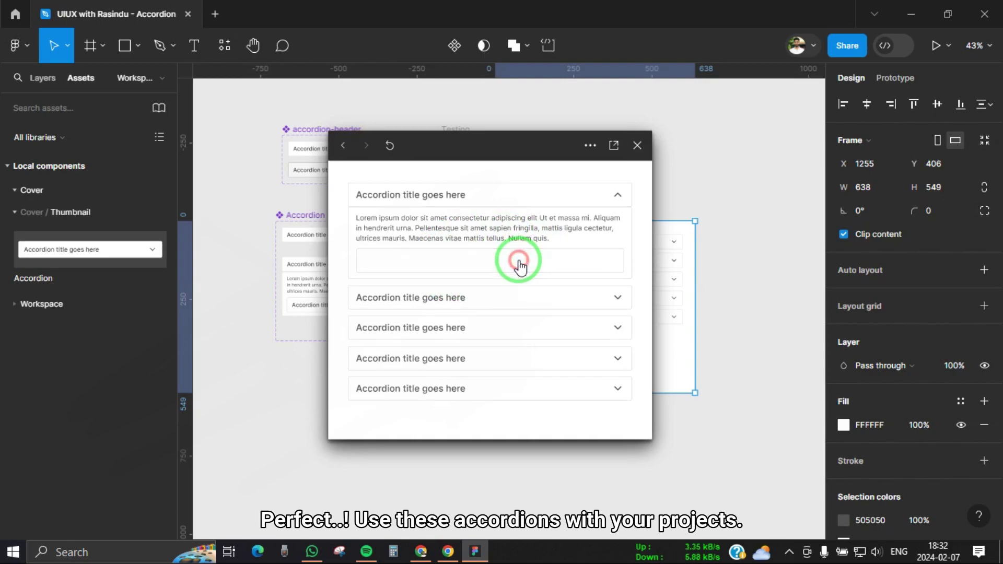
left_click(528, 264)
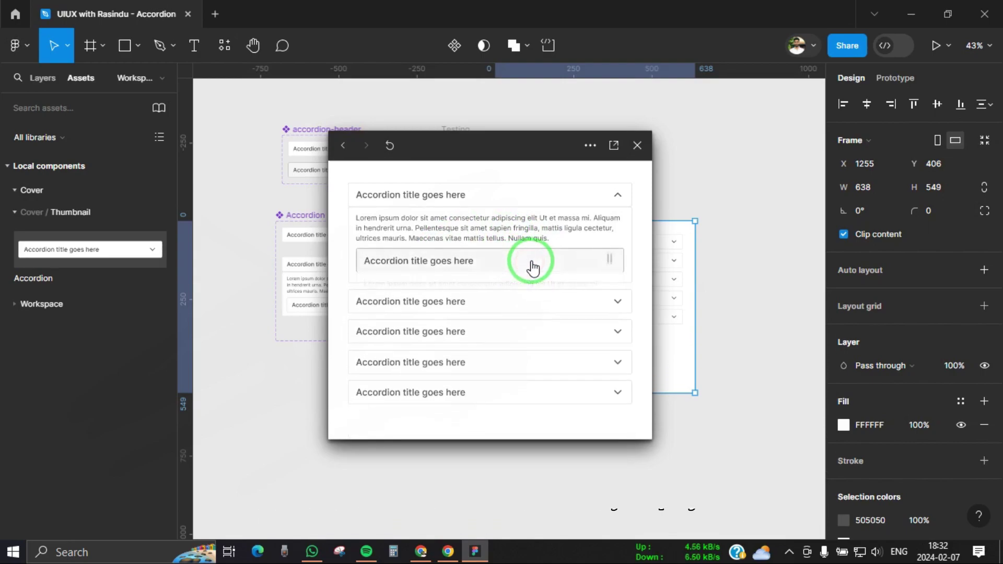
left_click(532, 266)
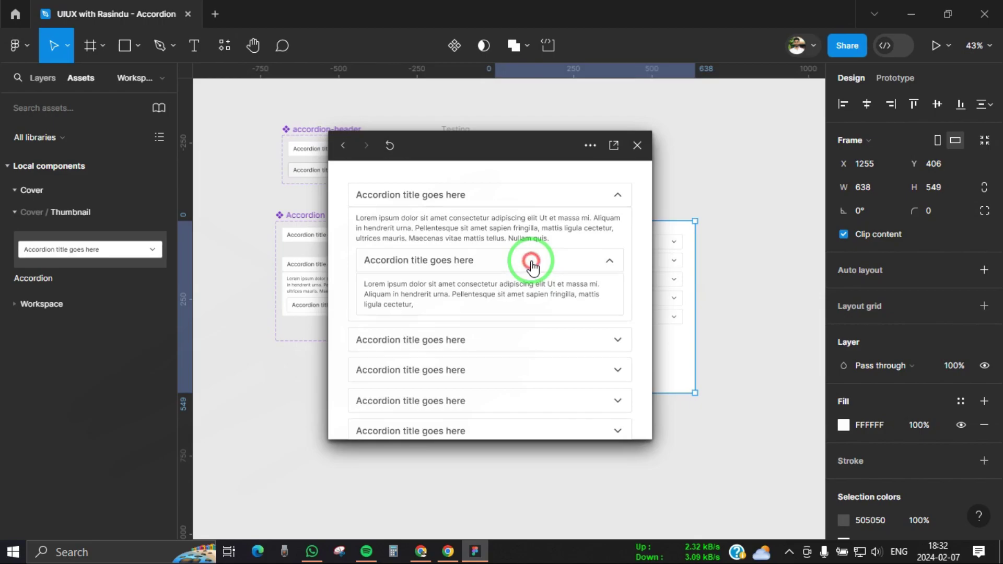
left_click(532, 266)
left_click(498, 206)
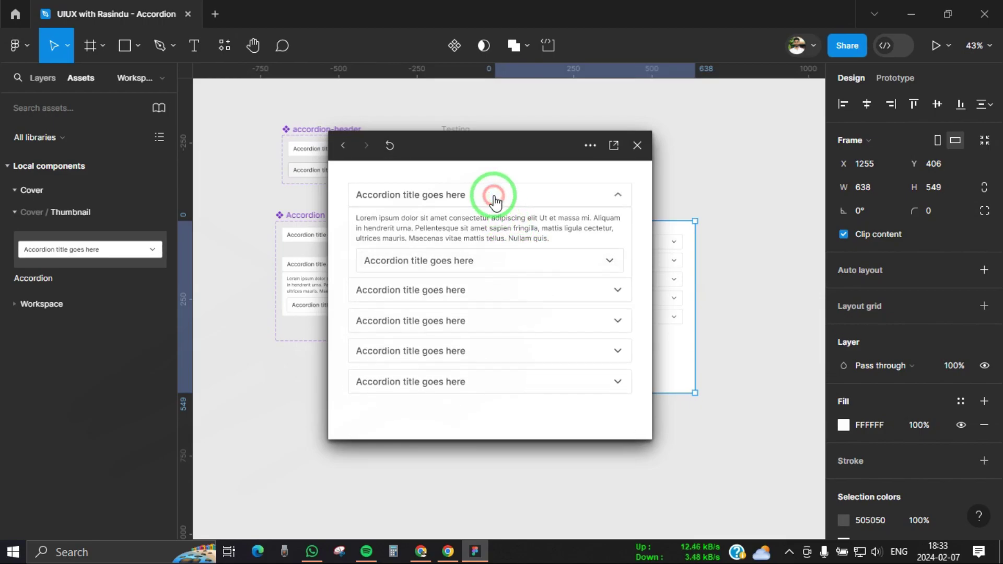
left_click(494, 197)
left_click(505, 270)
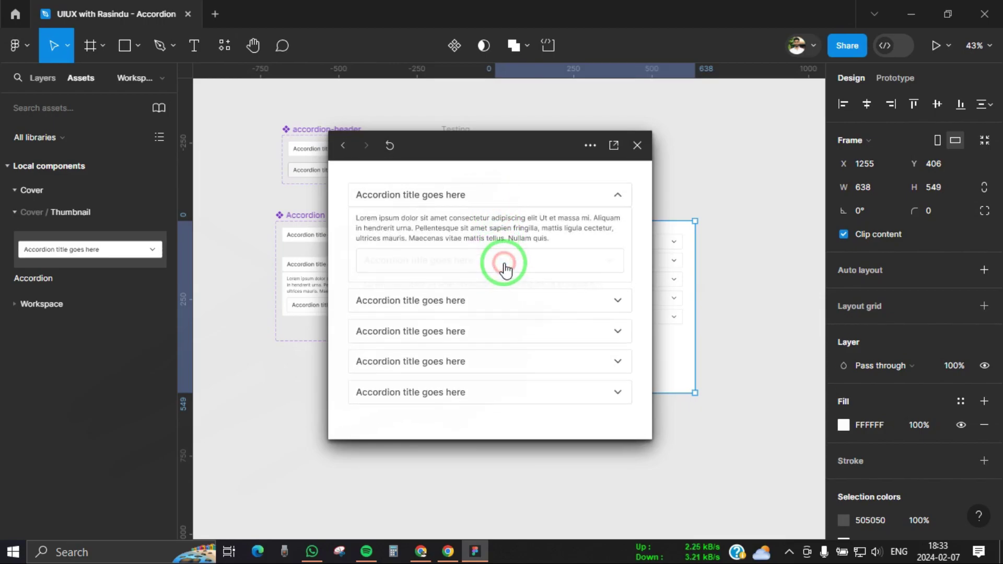
left_click(499, 205)
left_click(491, 256)
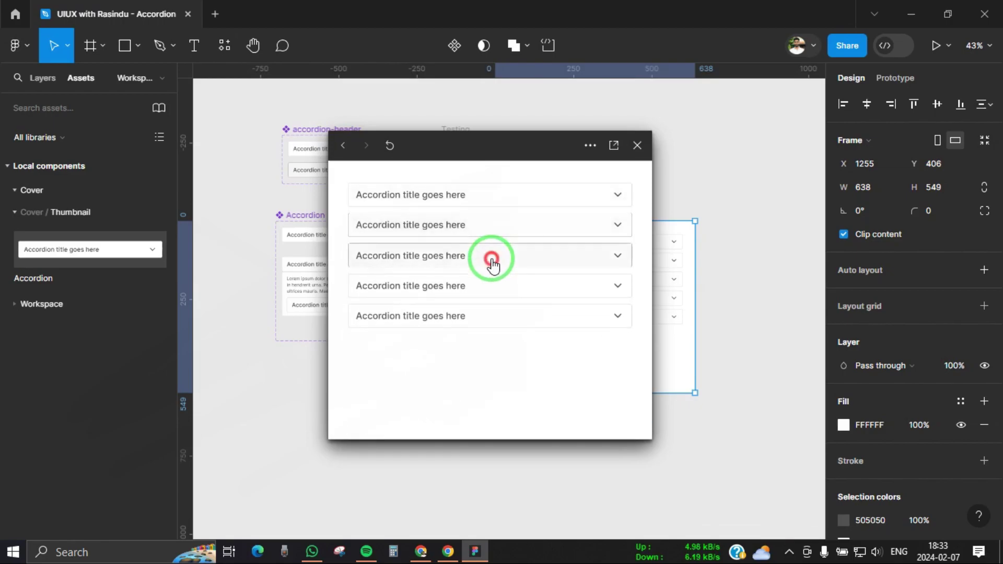
left_click(500, 324)
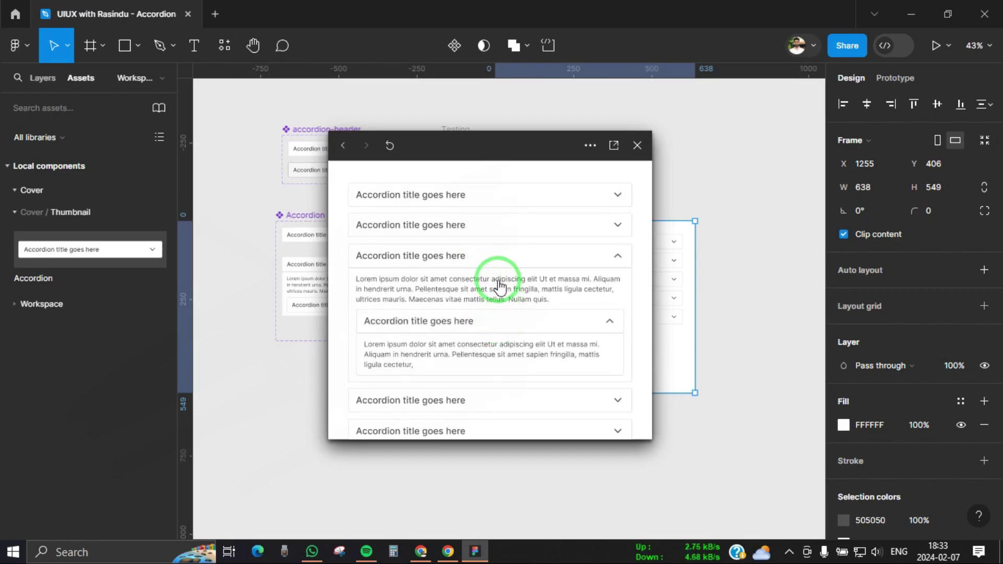
left_click(496, 255)
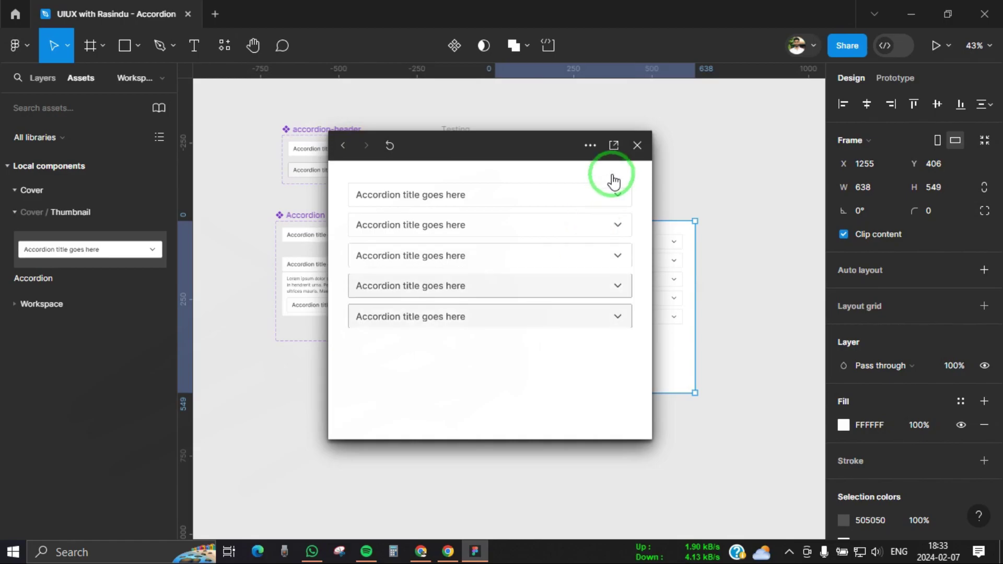
left_click(637, 146)
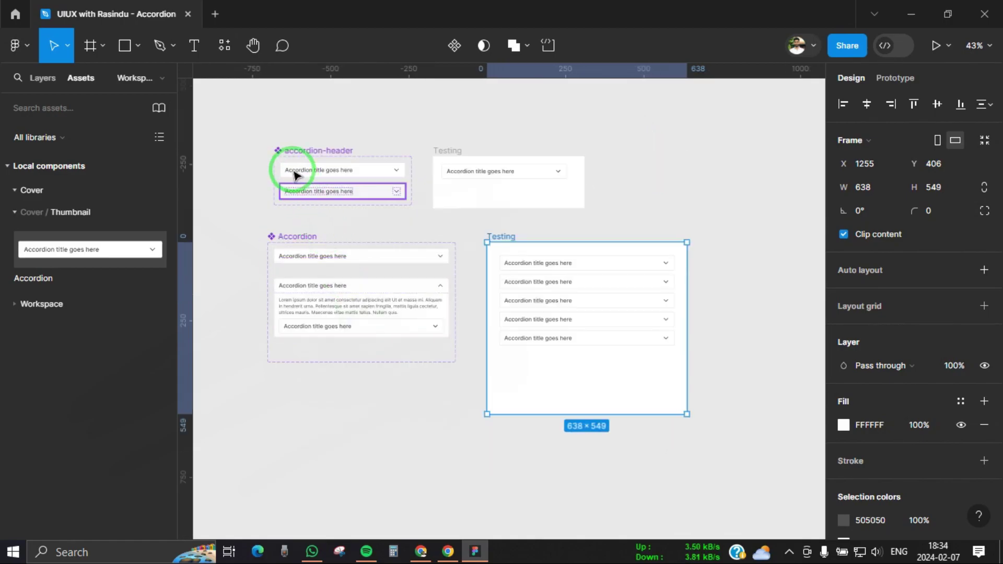
- Give the Hover variant header a light blue B6EAFF fill
scroll(295, 156, "up", 5)
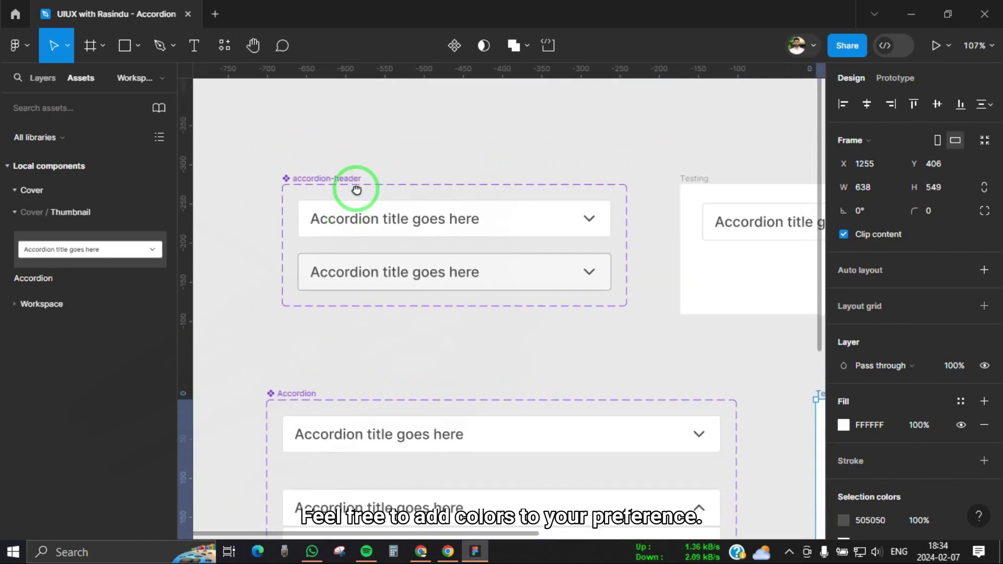
scroll(362, 199, "up", 3)
left_click(381, 289)
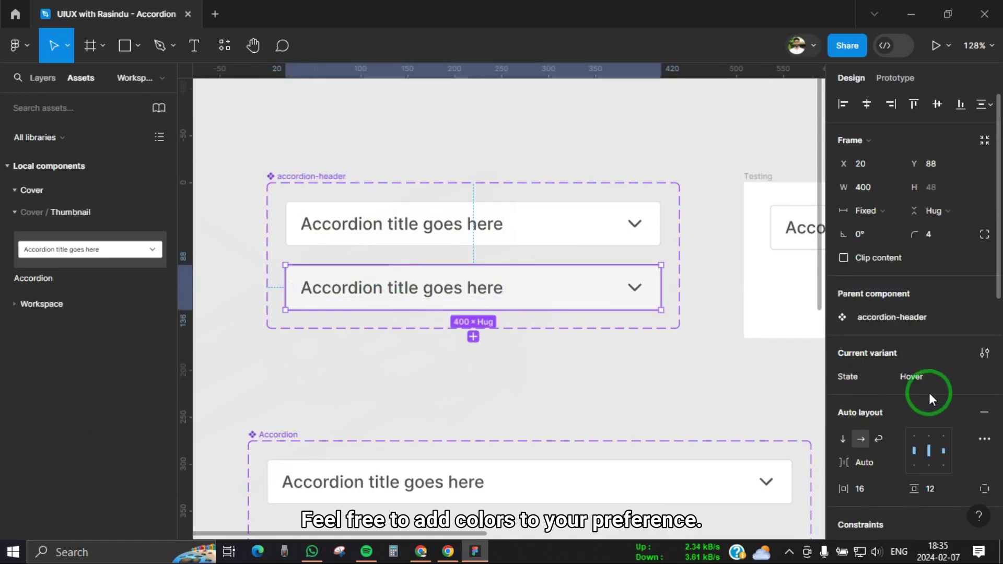
scroll(935, 395, "down", 5)
scroll(940, 392, "down", 2)
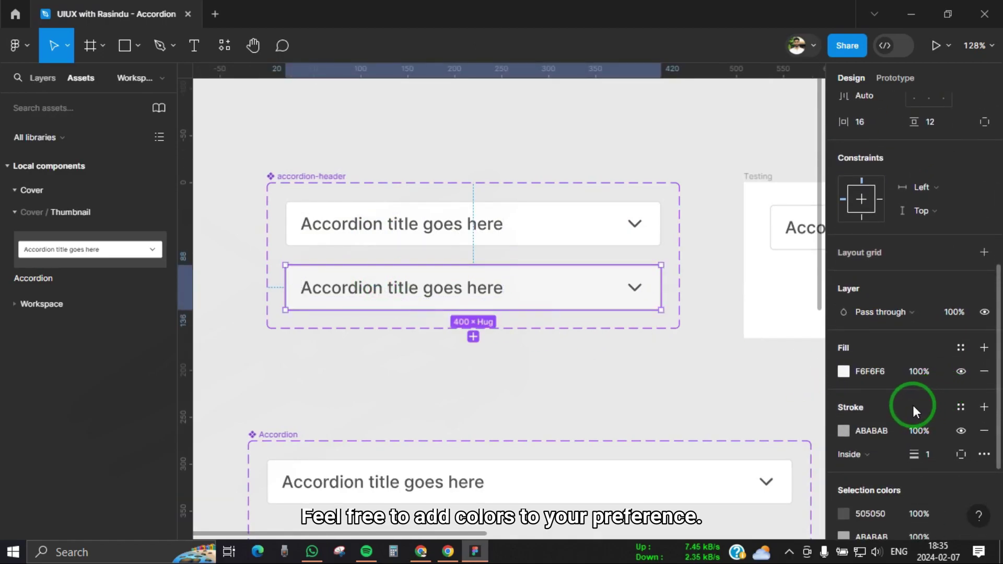
left_click(847, 371)
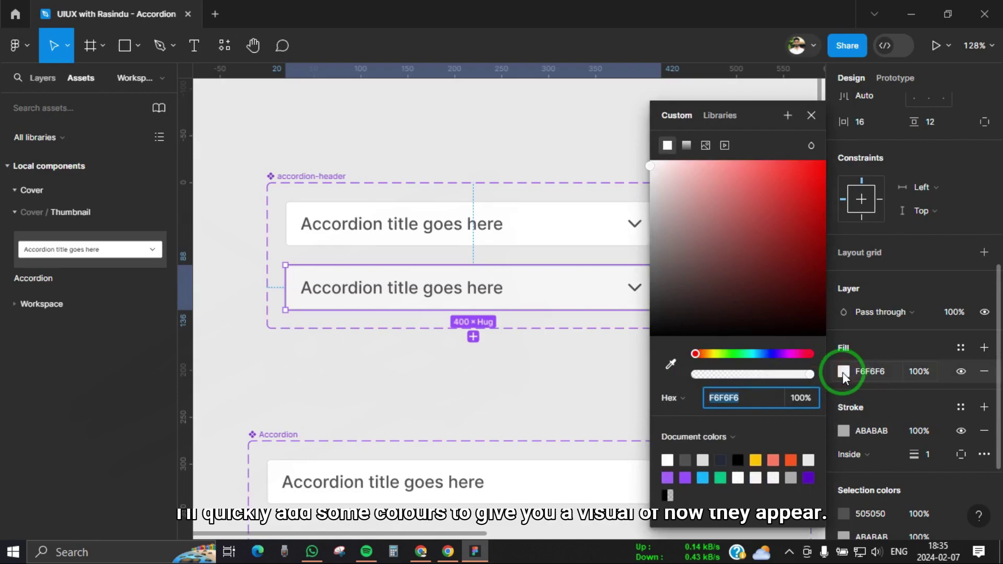
left_click(704, 476)
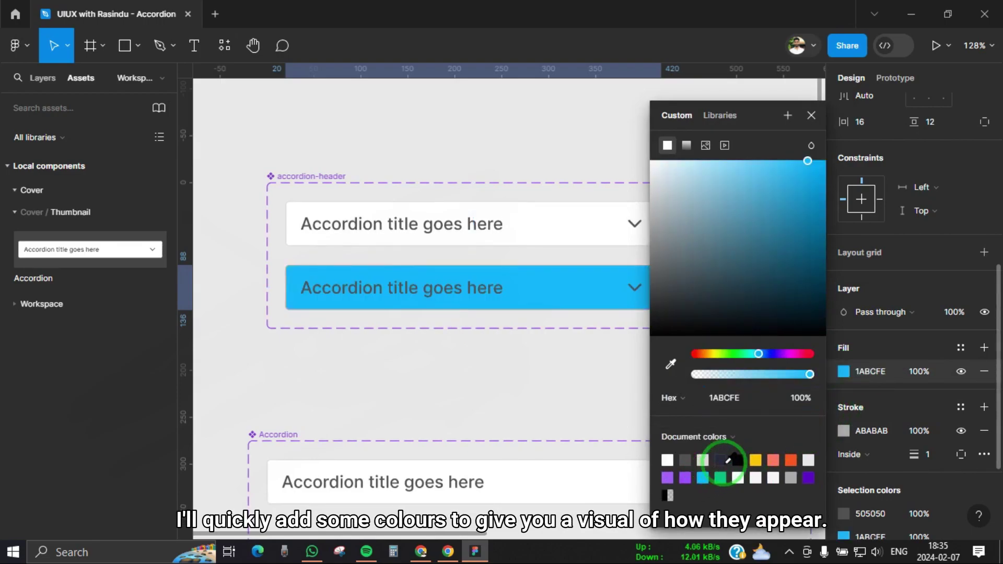
left_click_drag(757, 162, 701, 167)
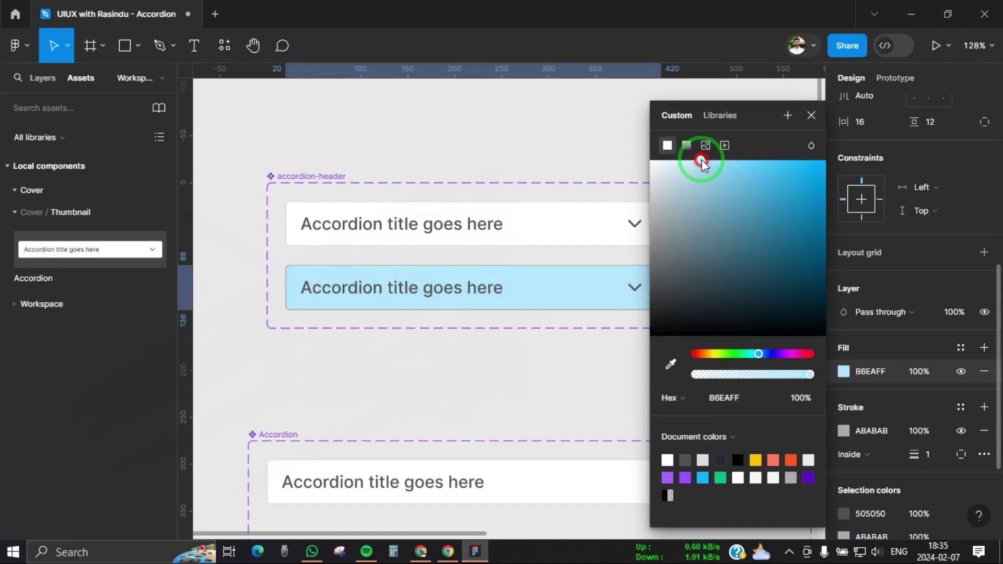
left_click(812, 116)
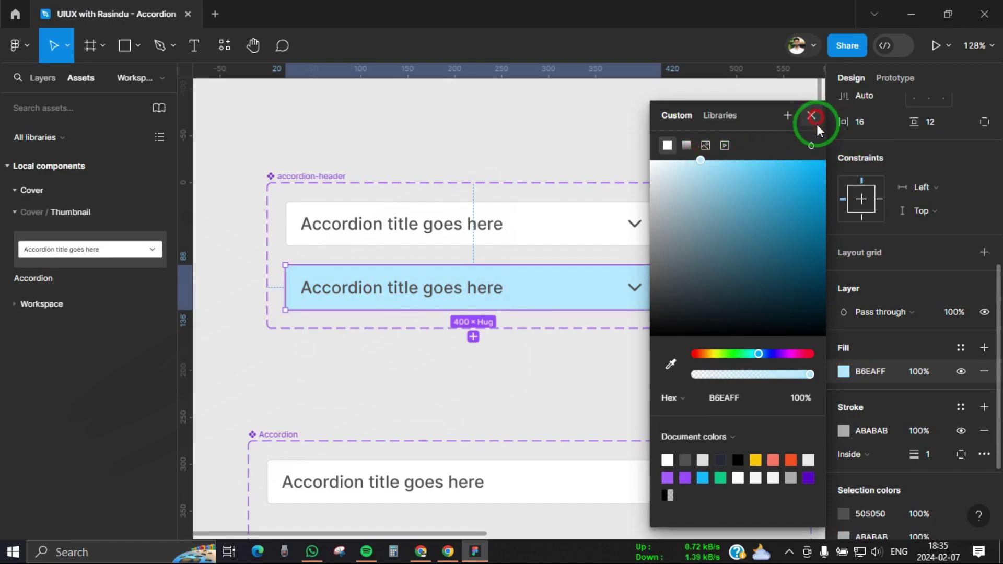
- Add a 1ABCFE border to the Hover header and set its fill opacity to 40%
scroll(888, 360, "down", 5)
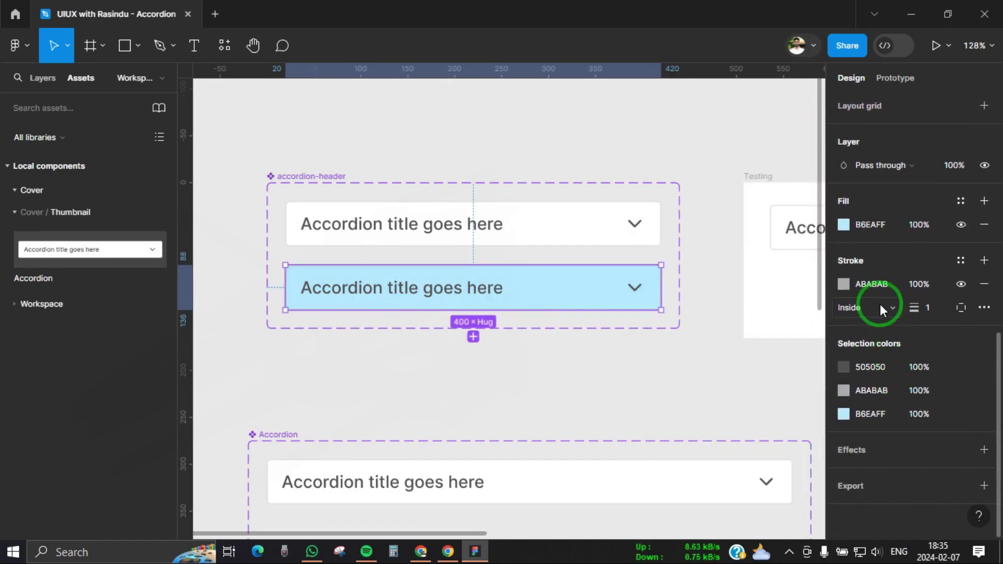
left_click(843, 284)
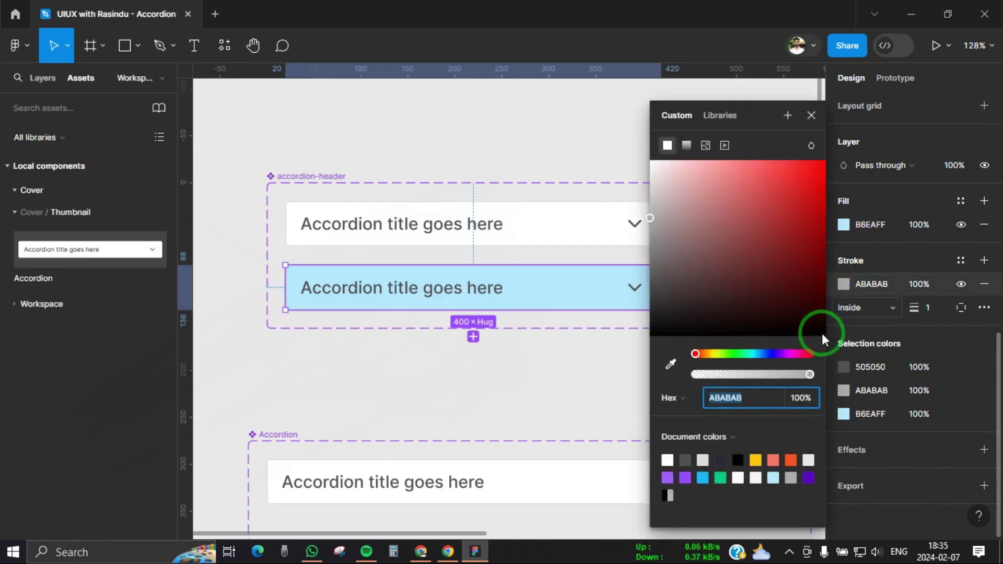
left_click(703, 478)
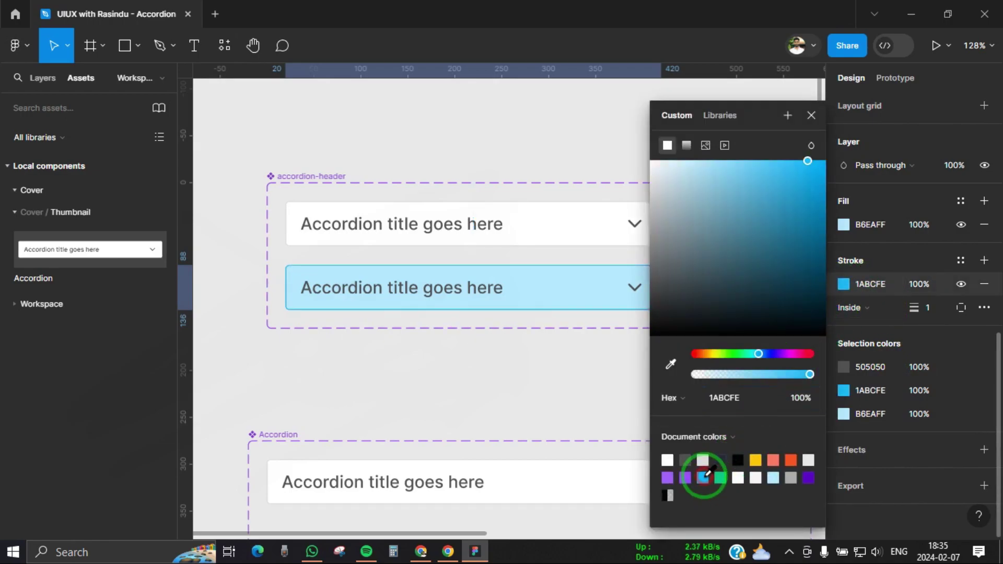
left_click(811, 115)
scroll(488, 273, "down", 1)
scroll(873, 421, "down", 5)
left_click(918, 444)
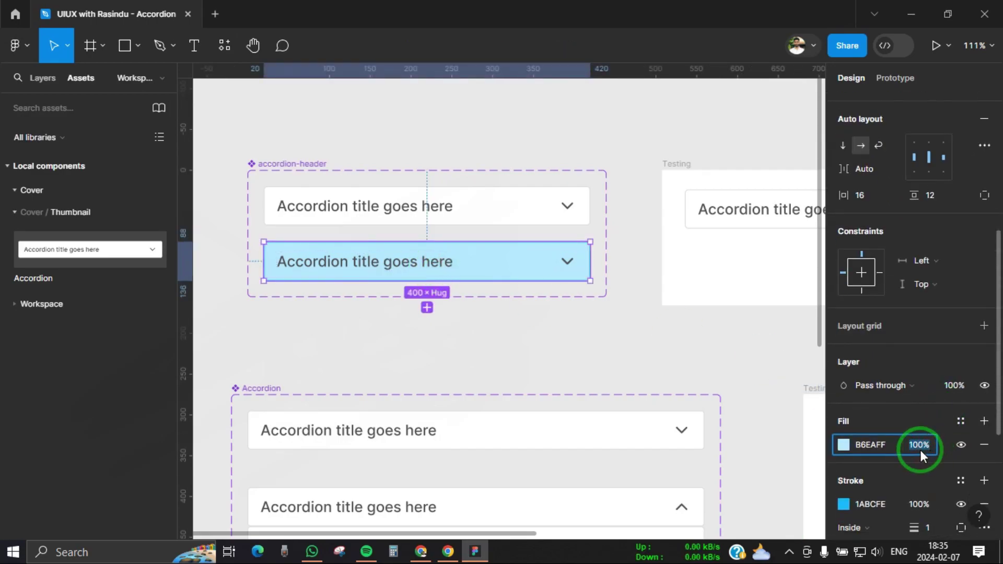
type("5040")
left_click(492, 298)
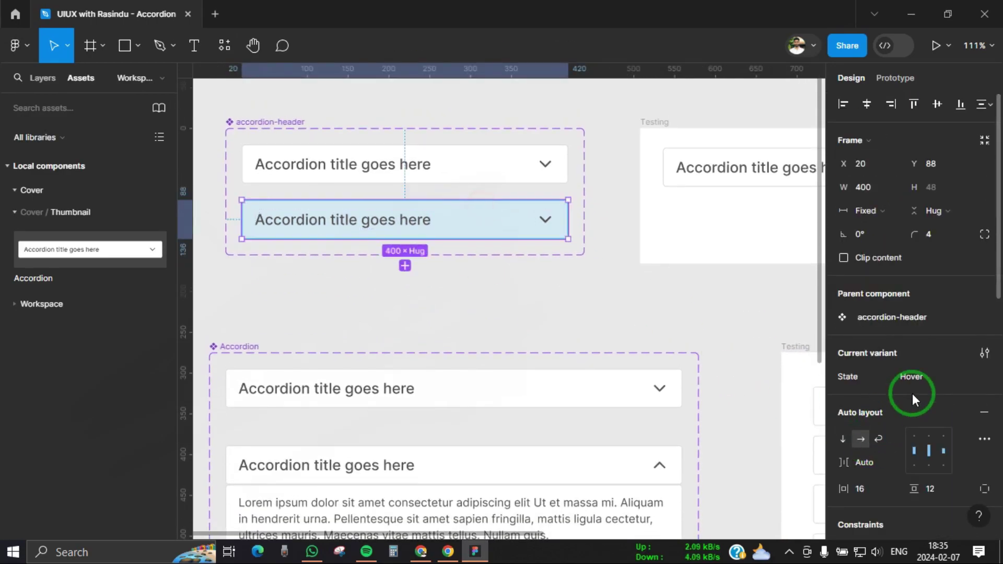
- Give the expanded accordion a 1ABCFE blue outline
scroll(919, 418, "down", 3)
scroll(593, 365, "down", 2)
left_click(454, 316)
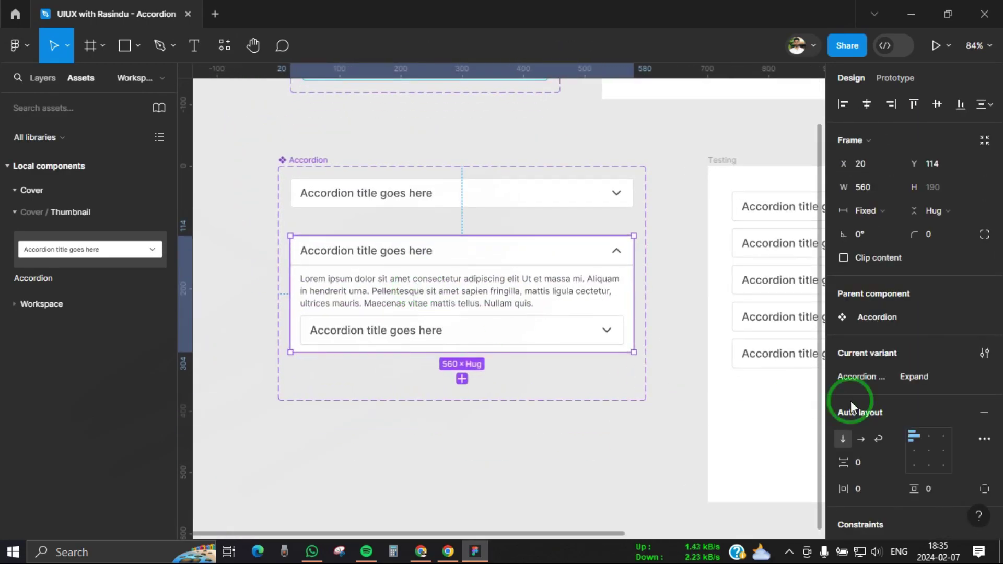
scroll(850, 400, "down", 5)
key("ctrl+z")
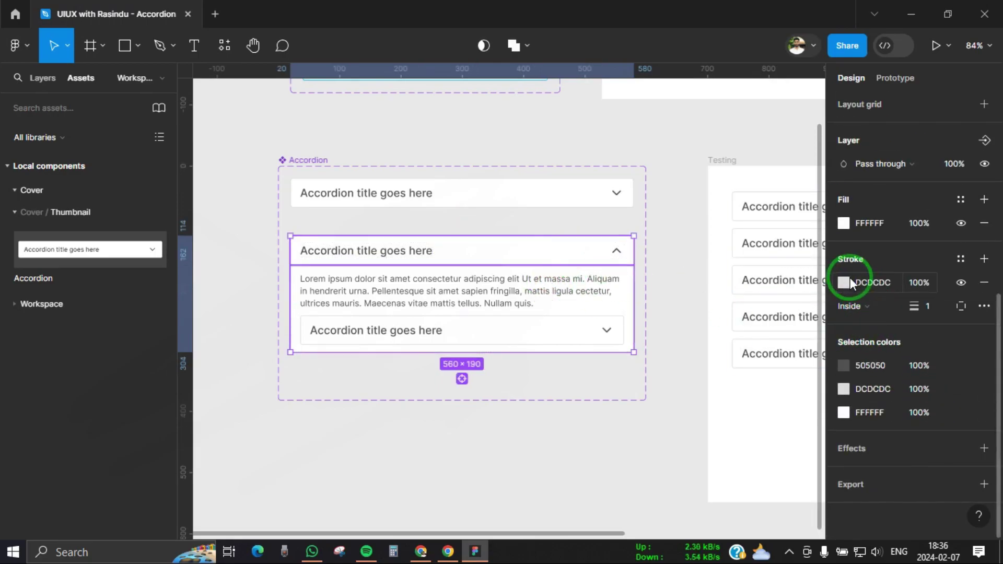
left_click(843, 282)
left_click(735, 463)
left_click(269, 317)
- Fill the expanded accordion's header row with 1ABCFE at 25% opacity
left_click(423, 280)
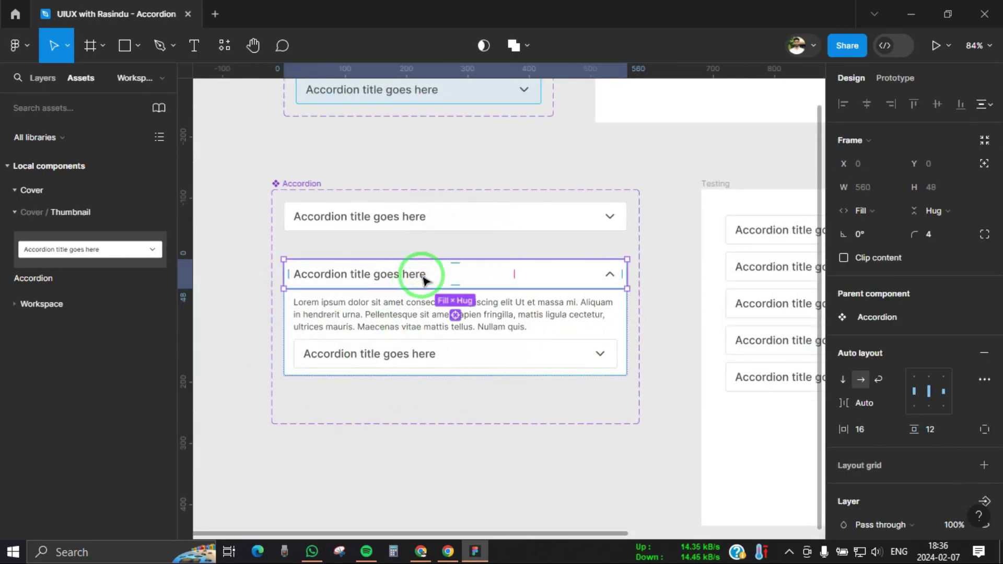
scroll(902, 425, "down", 5)
left_click(843, 365)
left_click(719, 460)
left_click(923, 367)
type("25")
key("Return")
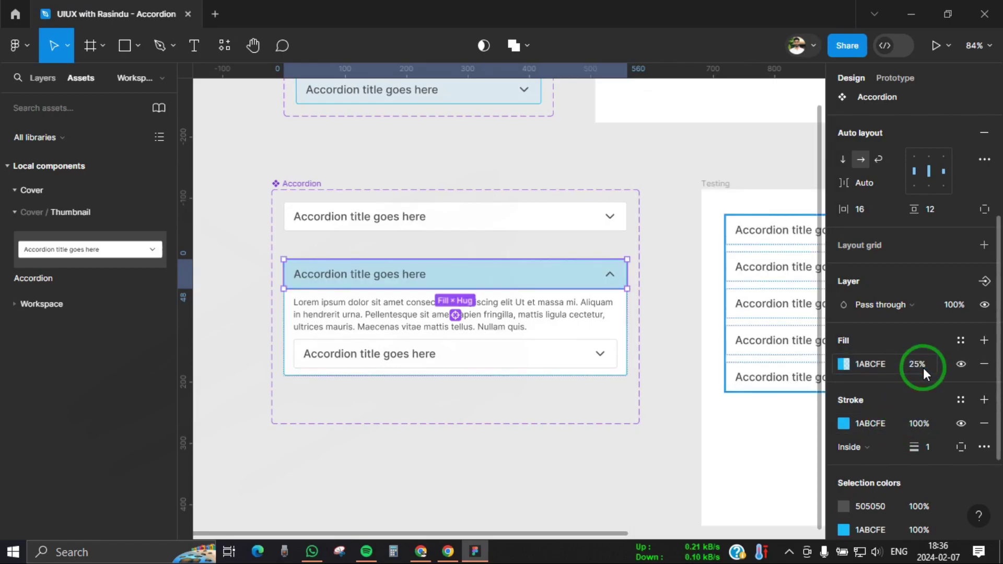
key("Escape")
scroll(578, 253, "down", 3, "ctrl")
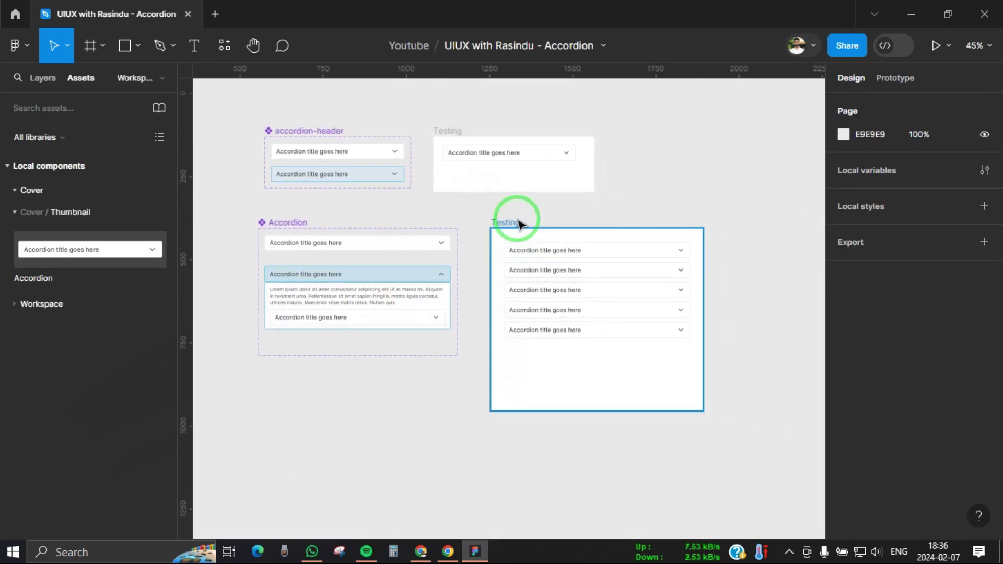
left_click(519, 224)
key("shift+space")
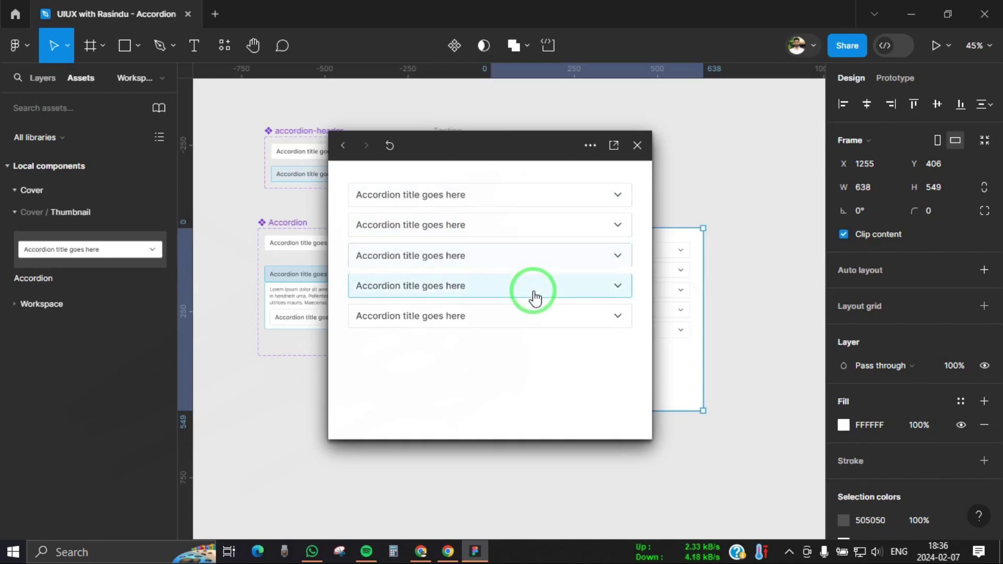
left_click(517, 199)
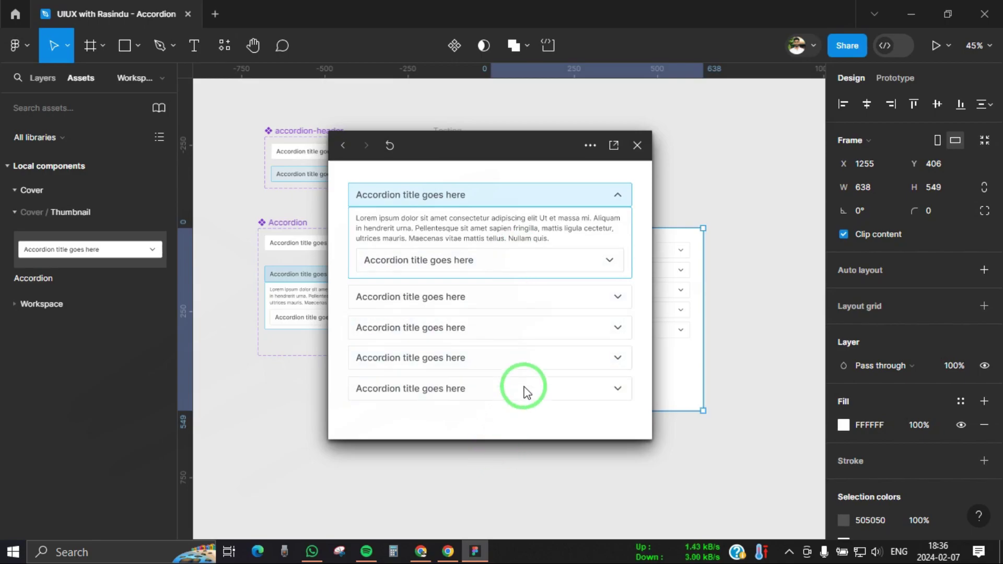
left_click(564, 259)
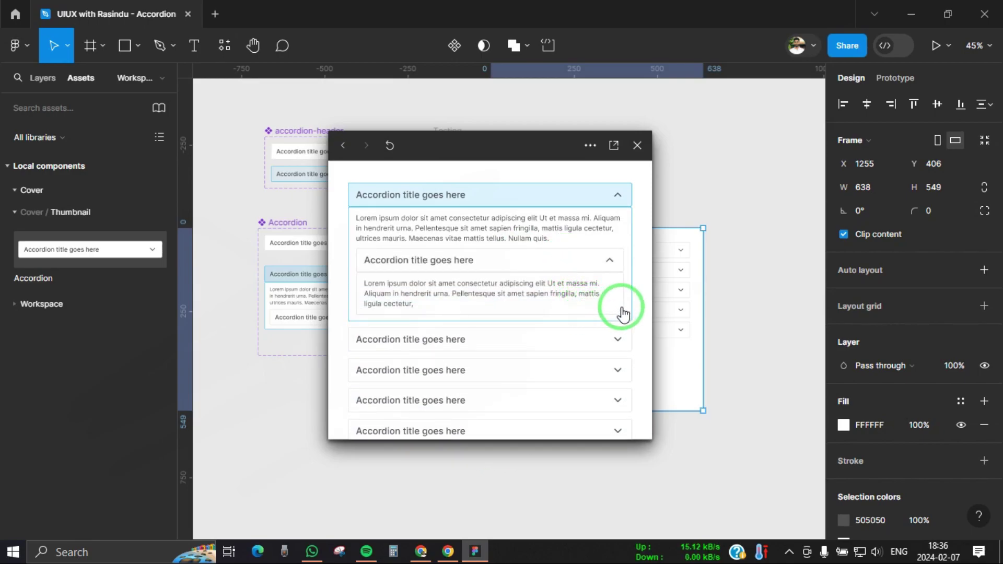
left_click(611, 265)
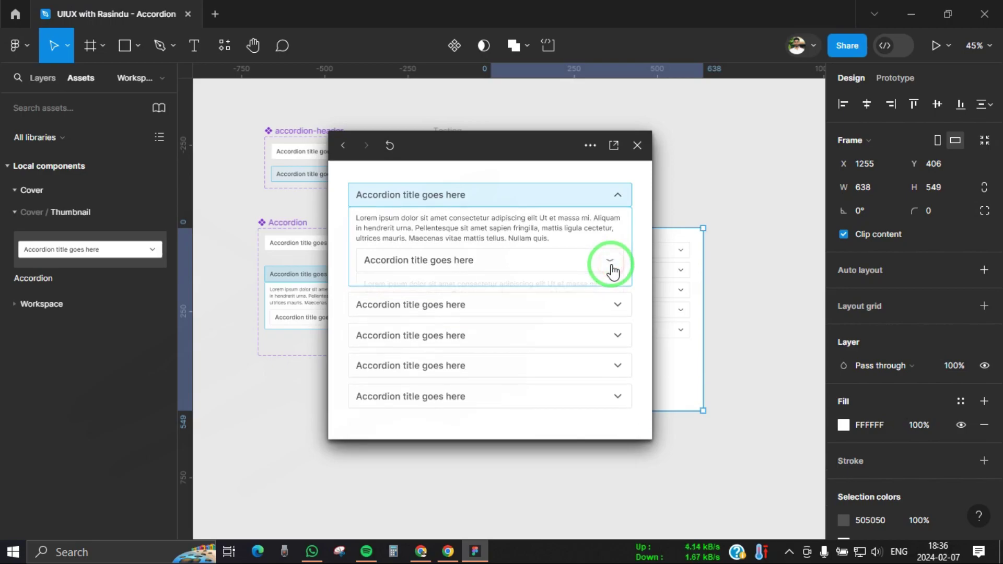
left_click(599, 297)
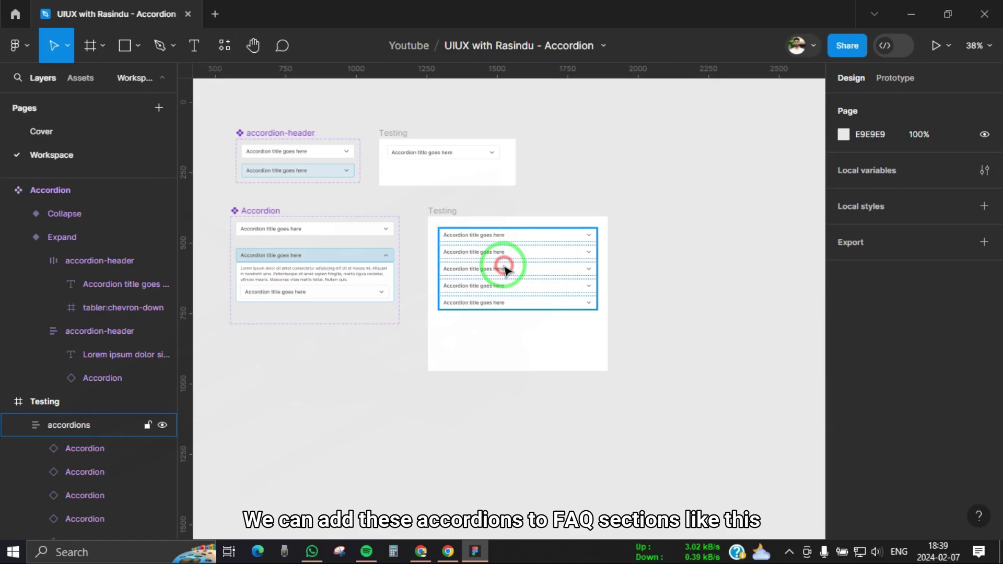
left_click(444, 211)
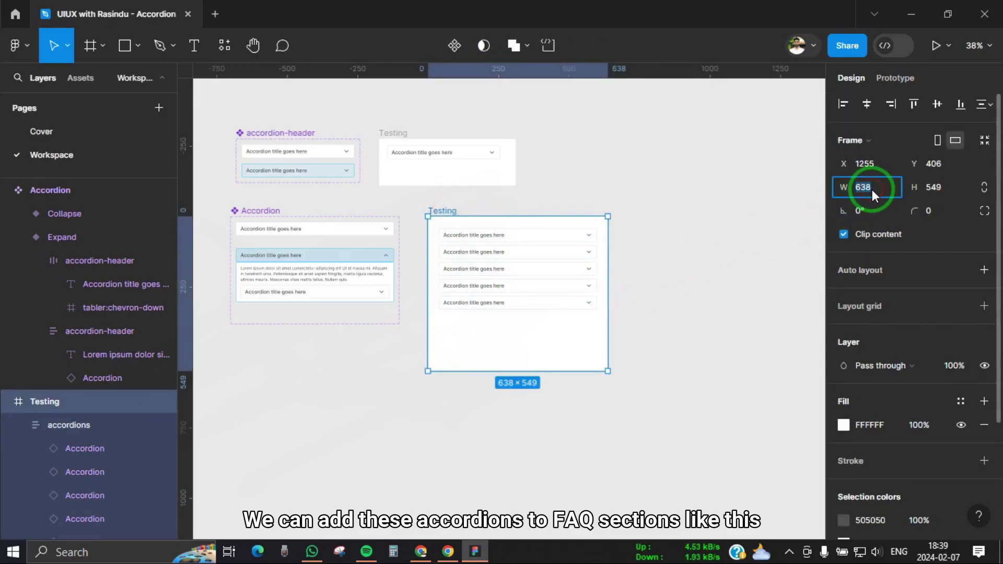
- Widen the Testing frame to 768, make it taller, and centre the accordions inside
type("8")
key("Return")
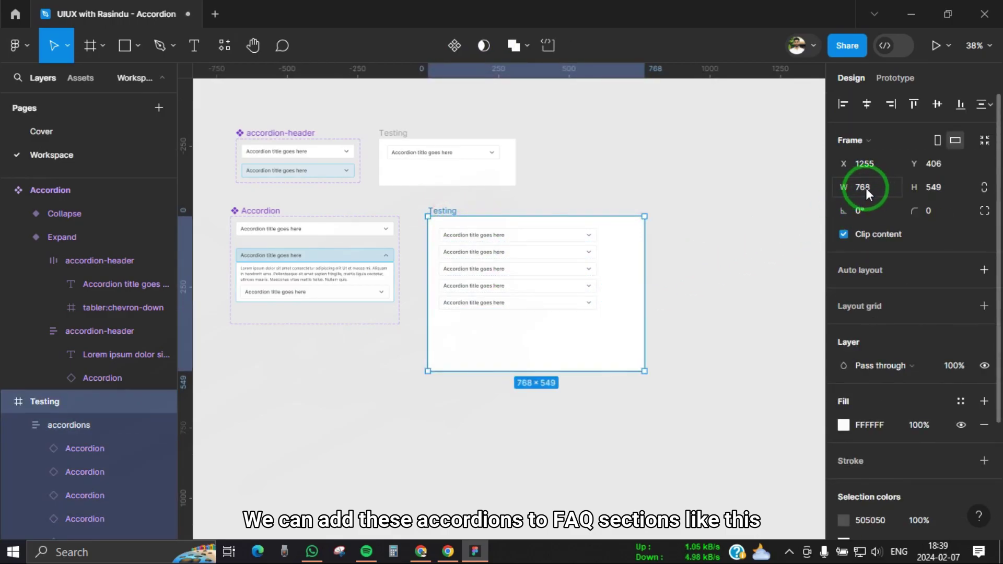
scroll(477, 406, "right", 2)
left_click_drag(481, 368, 480, 429)
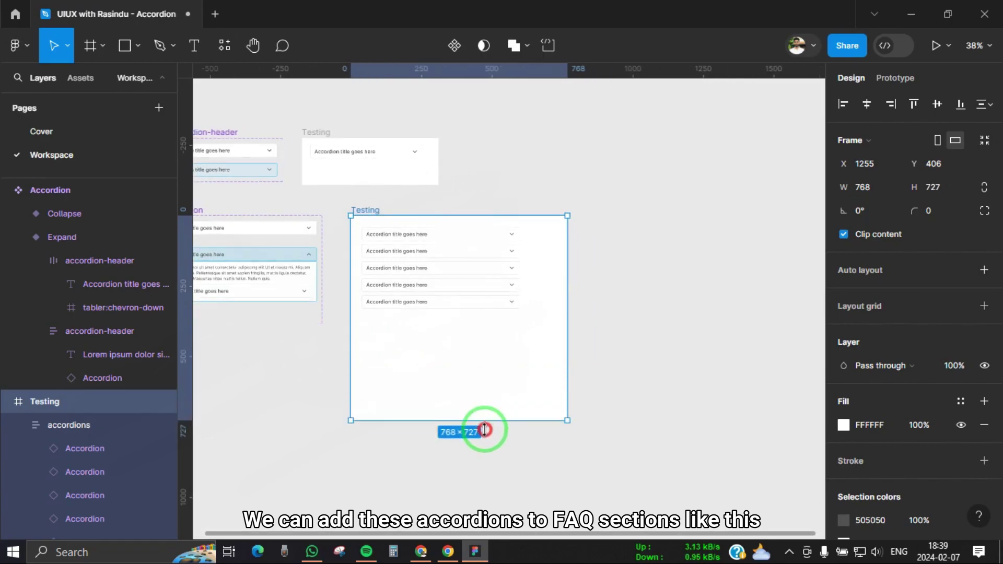
left_click(462, 271)
left_click_drag(461, 272, 477, 316)
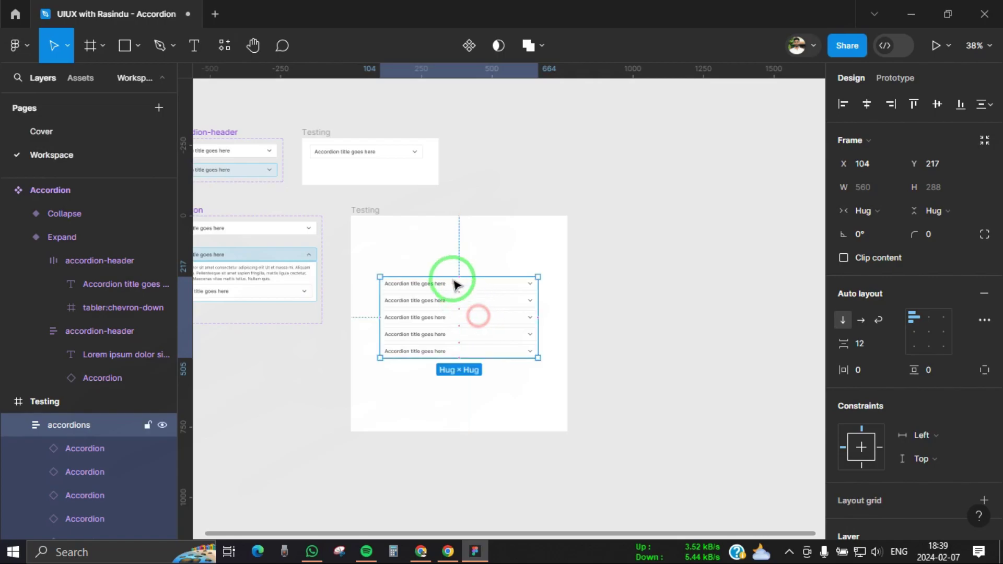
scroll(459, 273, "up", 3)
- Add an 'FAQ Section' text heading above the accordions, aligned with them
left_click(198, 55)
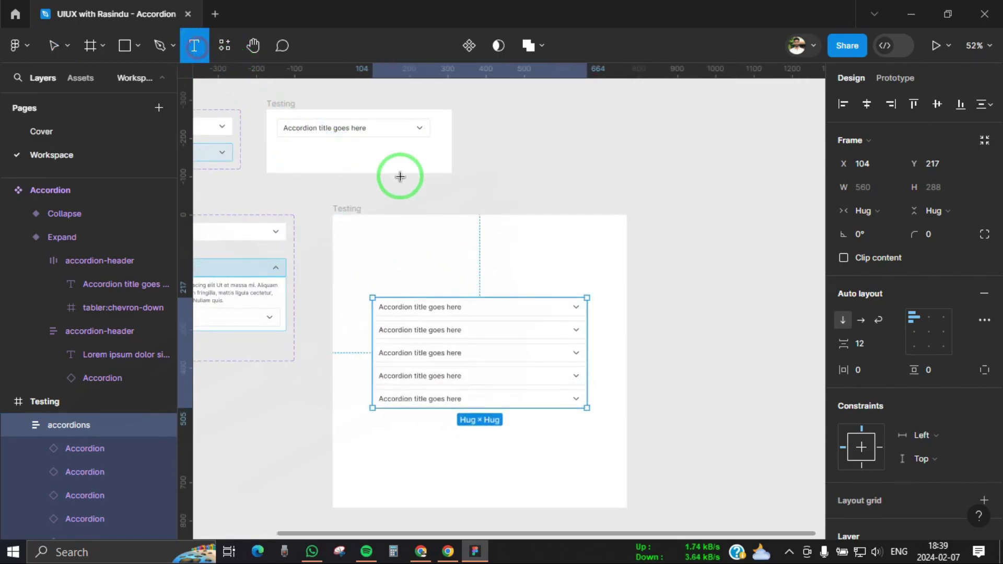
left_click_drag(448, 211, 447, 149)
left_click(392, 202)
type("FAQ Section")
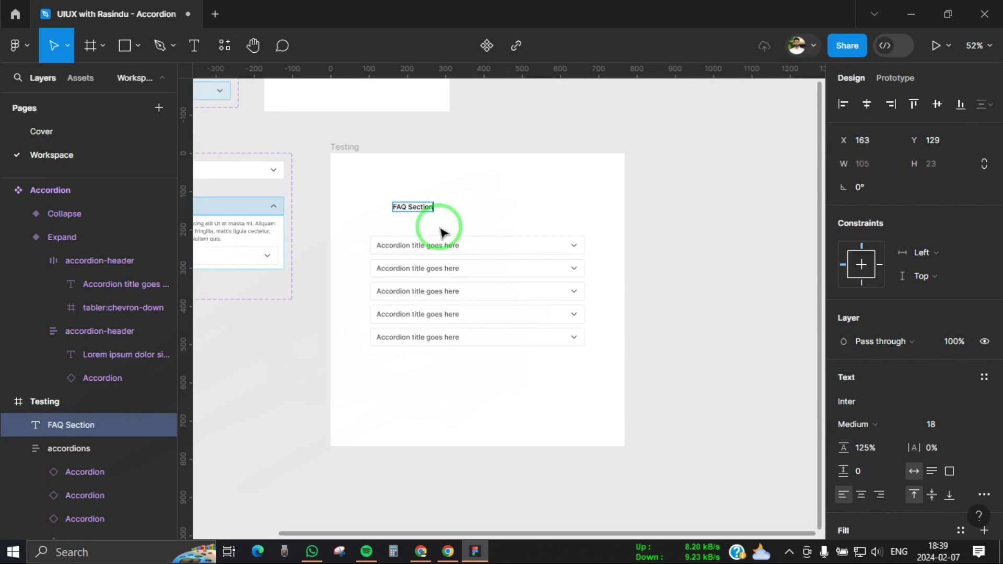
left_click(450, 211)
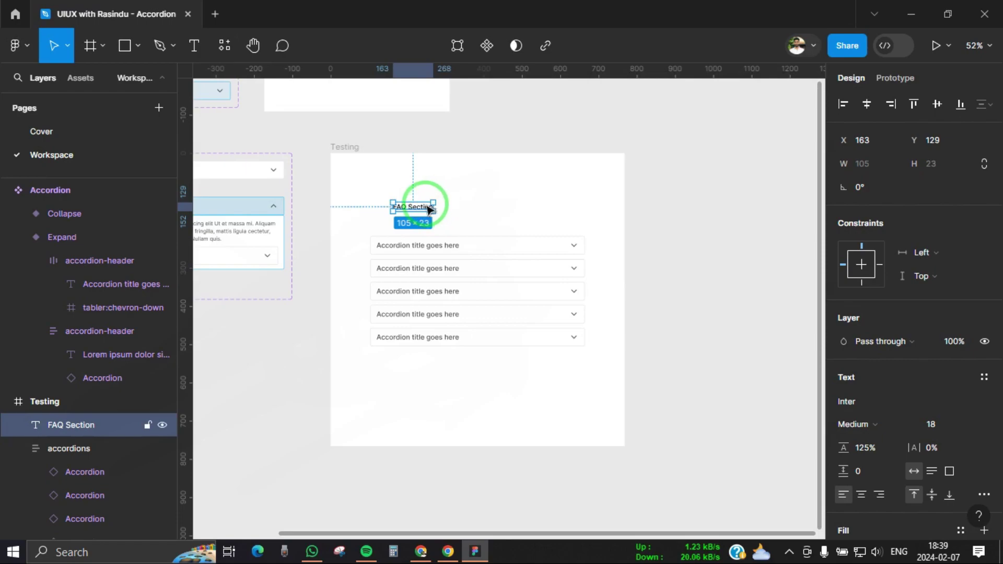
left_click_drag(428, 209, 406, 206)
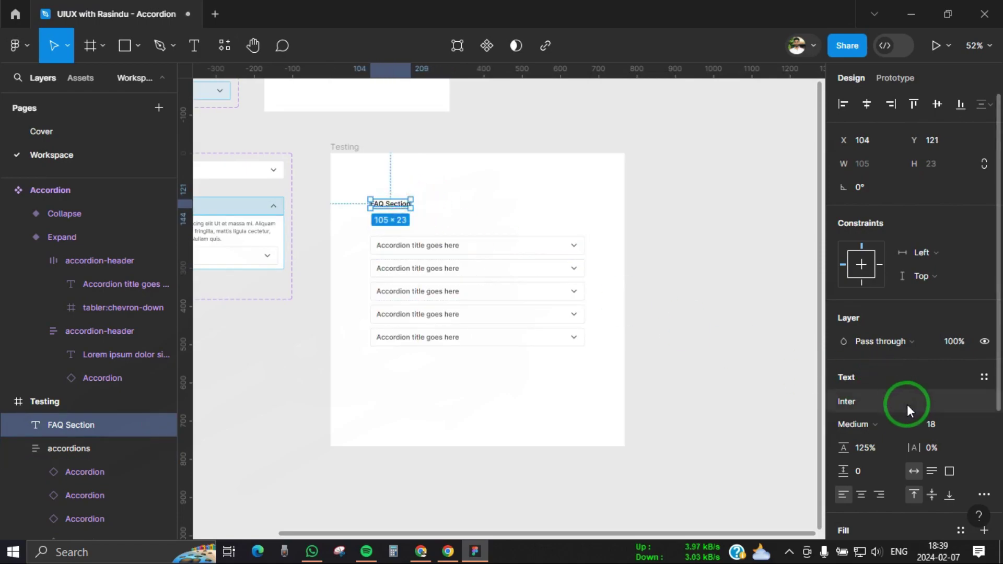
- Set the FAQ Section heading's font size to 36
left_click(931, 427)
type("36")
key("Return")
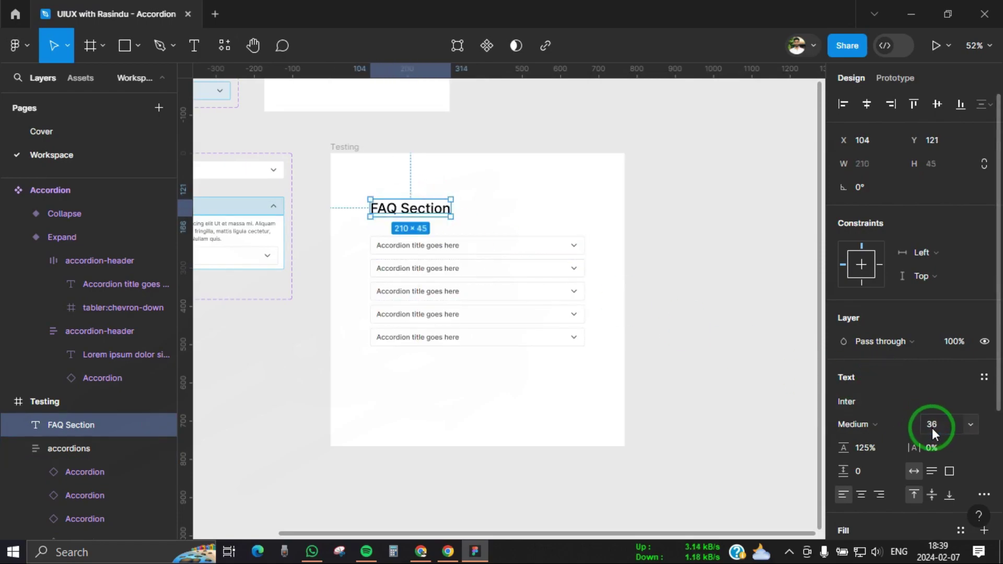
left_click(369, 345)
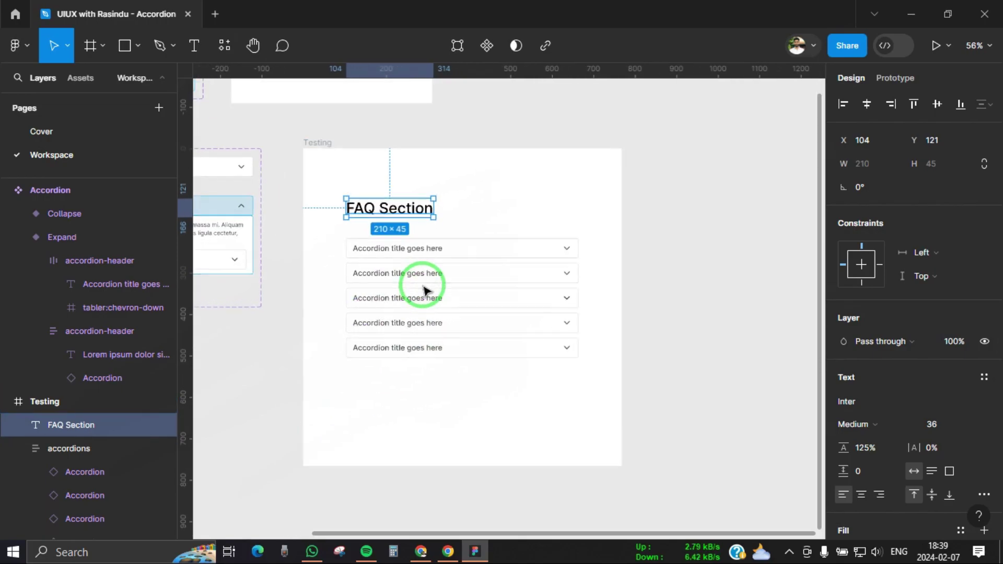
scroll(324, 264, "up", 1)
double_click(307, 261)
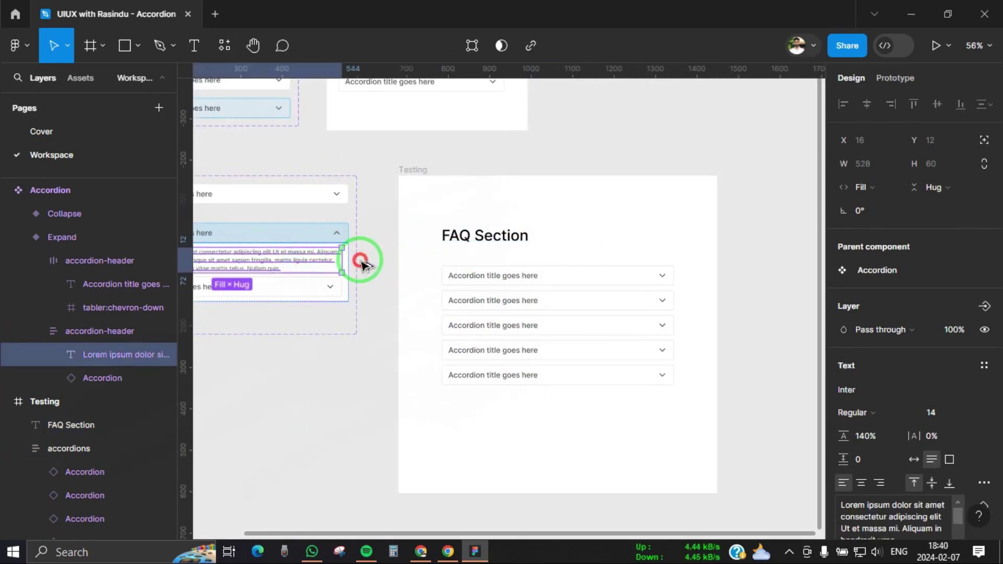
- Move the lorem ipsum text below the FAQ Section heading and set the heading to 28
left_click_drag(362, 263, 608, 257)
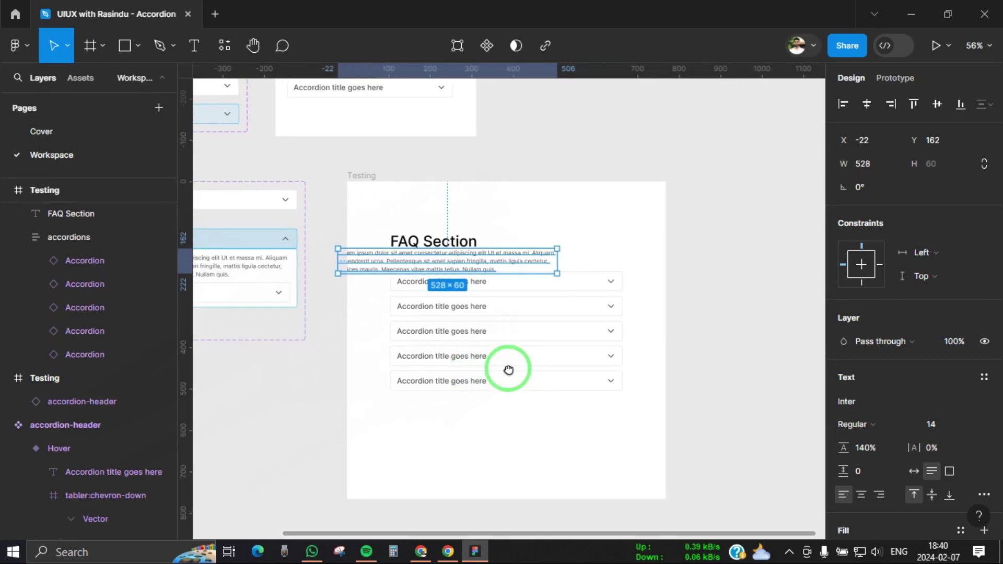
left_click_drag(509, 361, 521, 369)
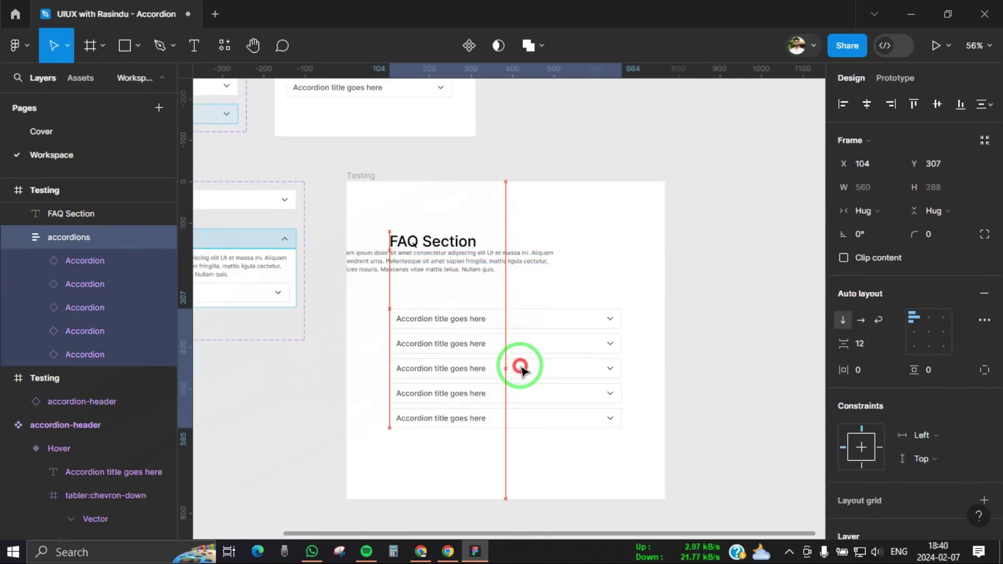
left_click(414, 268)
left_click_drag(414, 271, 466, 272)
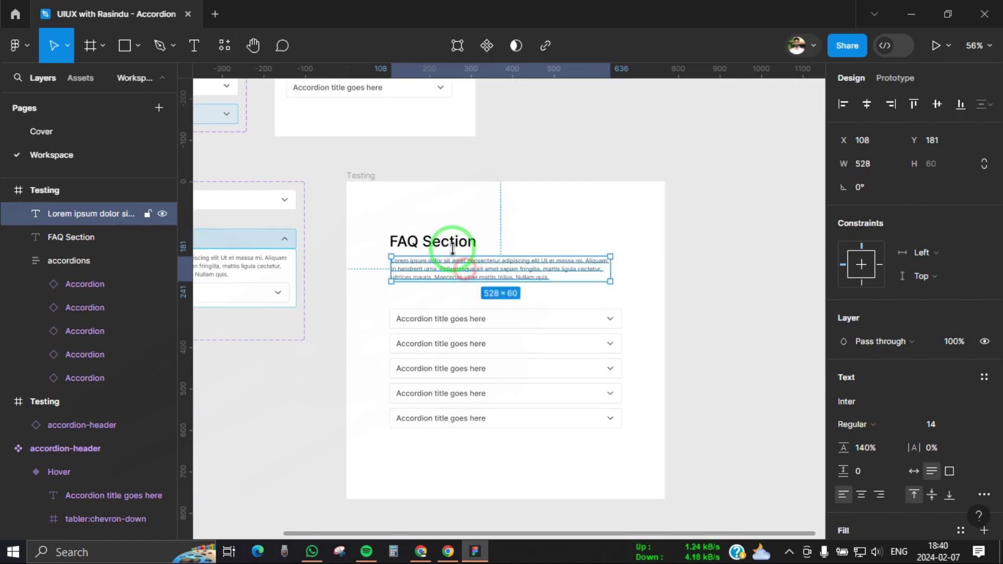
left_click(433, 240)
type("28")
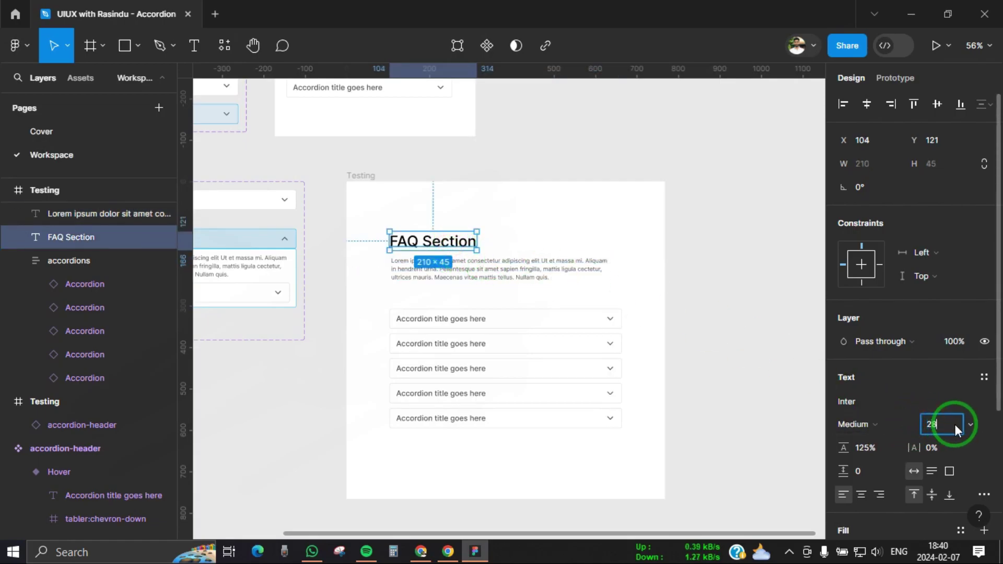
key("Return")
- Widen the description text box to 560
scroll(425, 278, "up", 1)
left_click(462, 279)
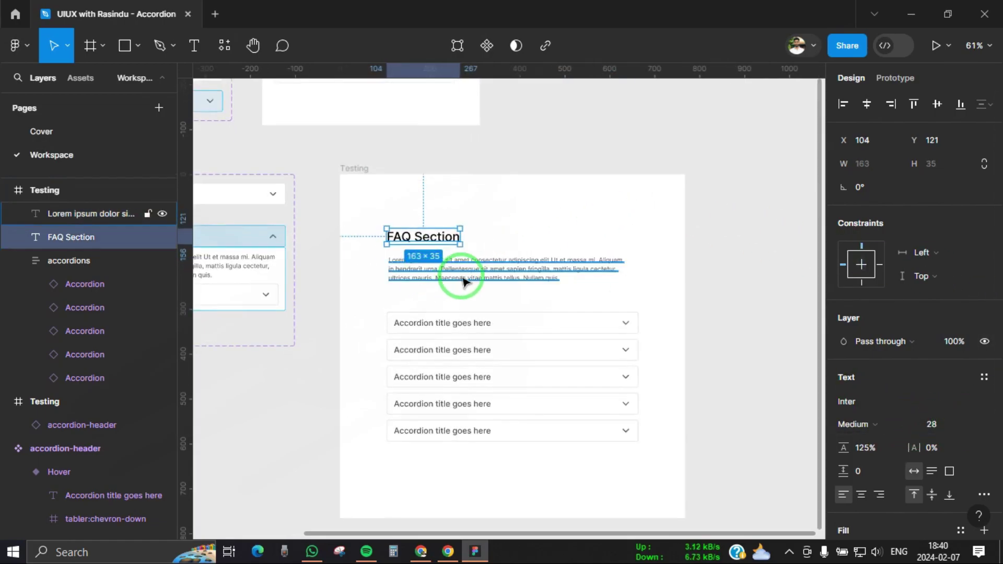
left_click_drag(627, 272, 638, 272)
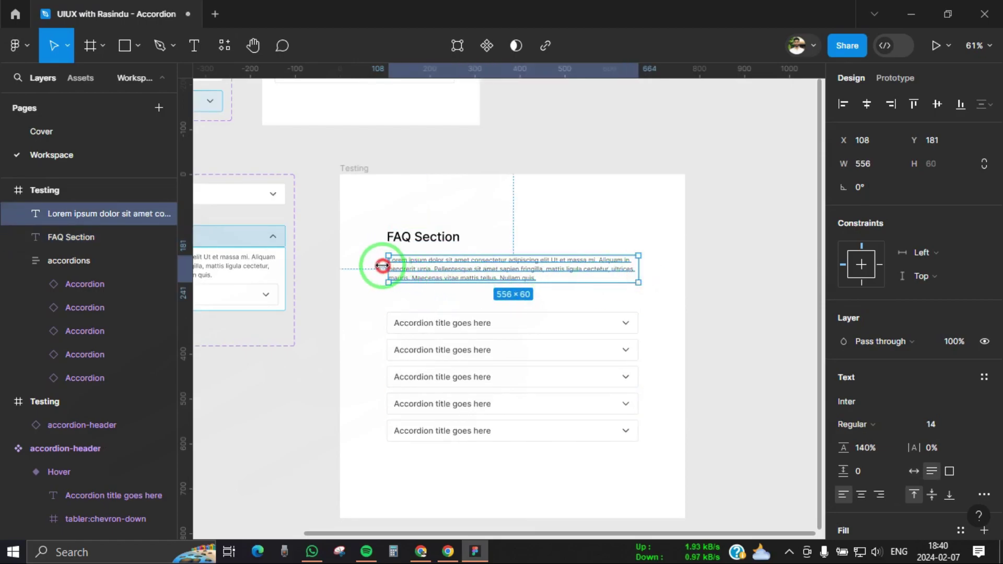
left_click_drag(382, 266, 387, 266)
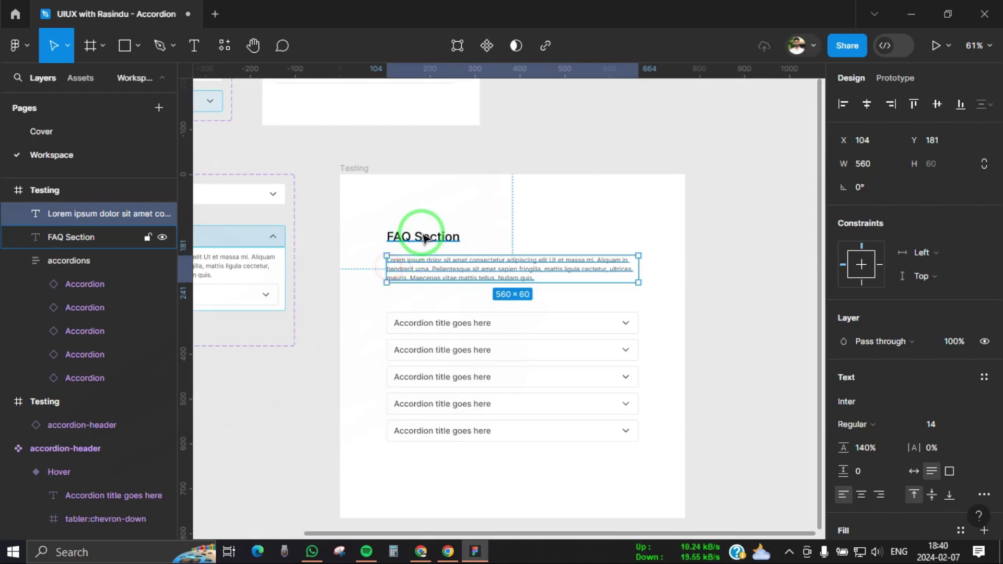
- Wrap the heading and description in an auto-layout frame with 8 spacing
left_click(424, 237, "shift")
key("shift+a")
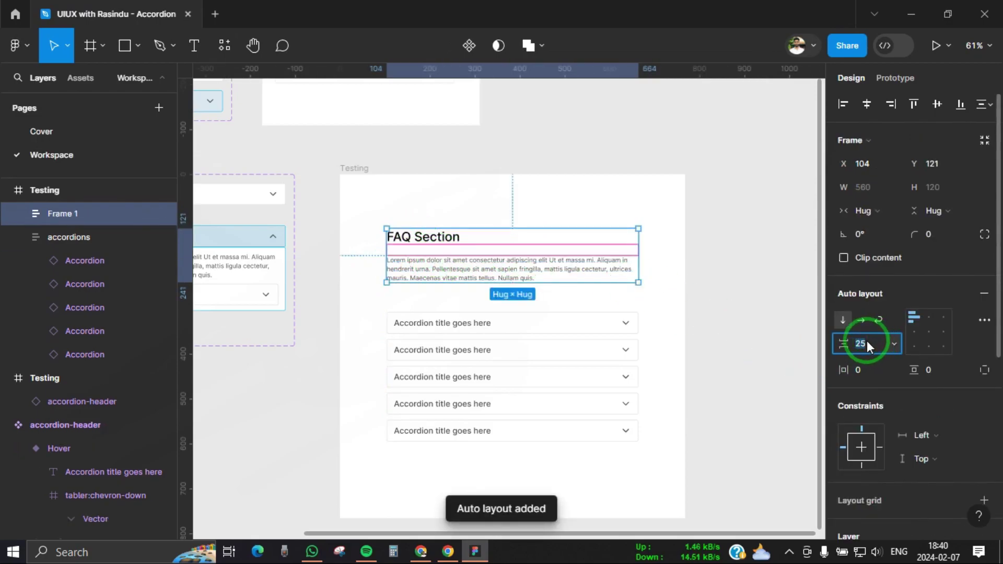
type("8")
key("Return")
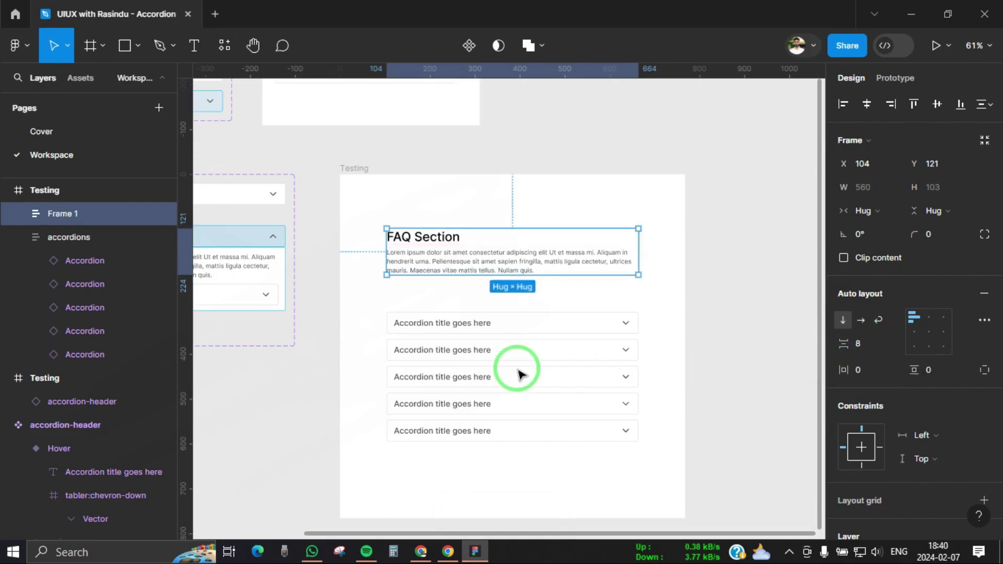
- Move the accordion stack up directly beneath the description
left_click(470, 353)
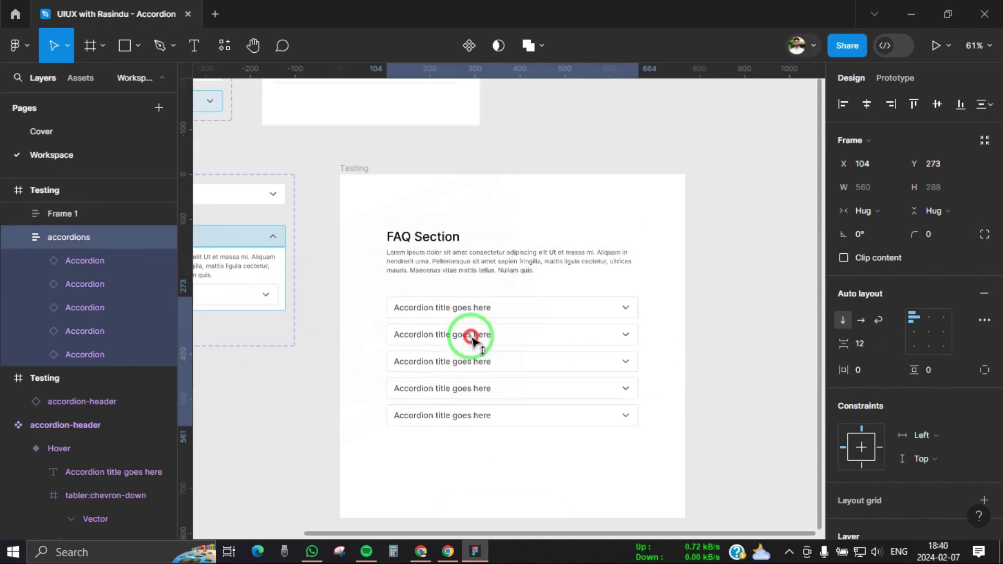
left_click_drag(471, 354, 476, 271)
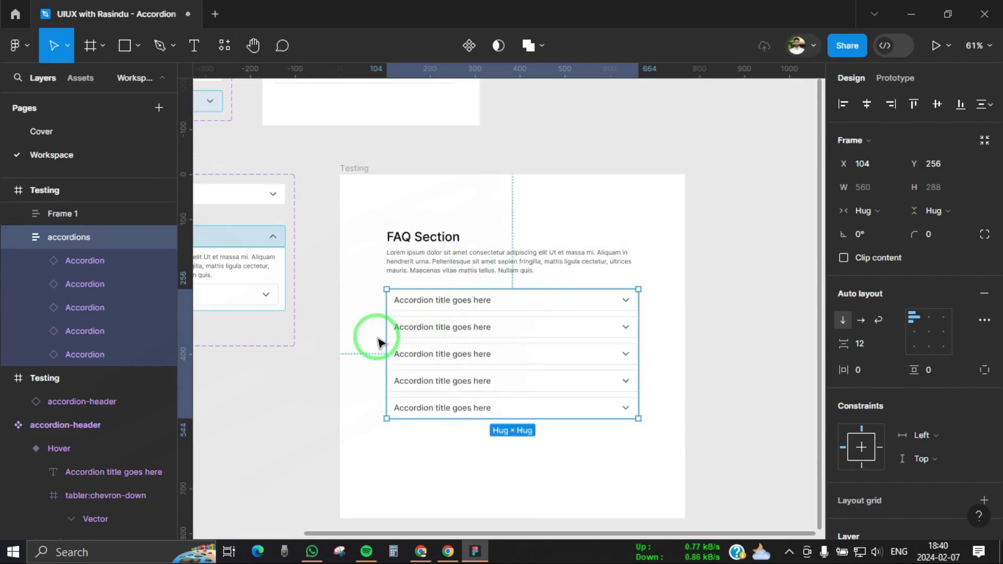
scroll(378, 343, "down", 2)
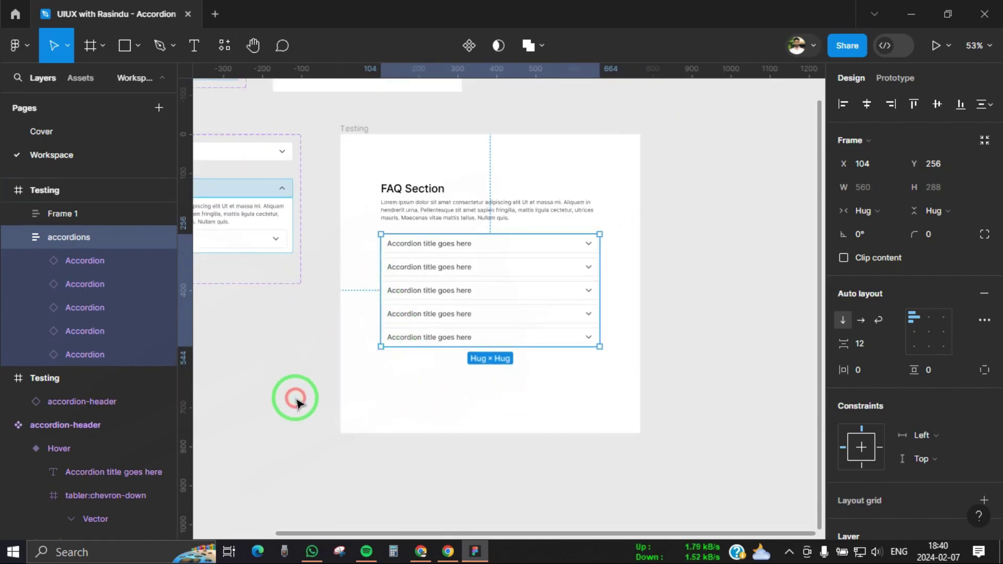
left_click(296, 402)
scroll(426, 359, "down", 2)
- Present the Testing frame and toggle the first accordion open and closed
left_click(365, 157)
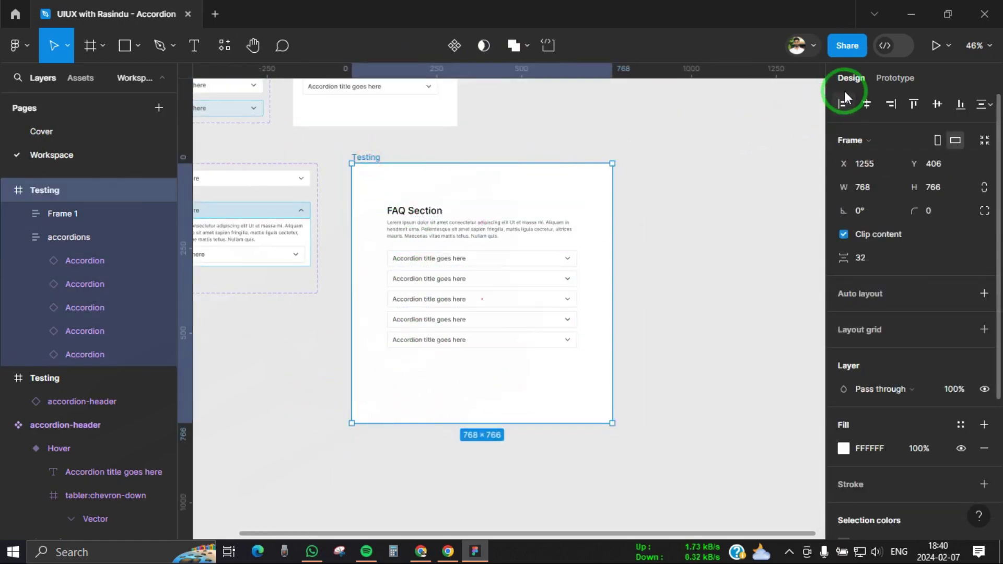
left_click(933, 47)
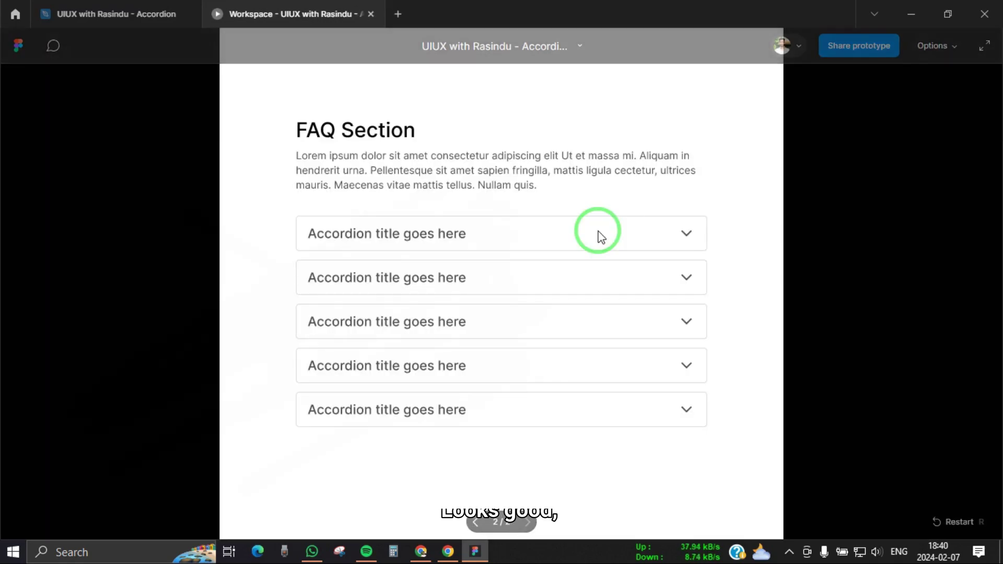
left_click(561, 243)
left_click(572, 236)
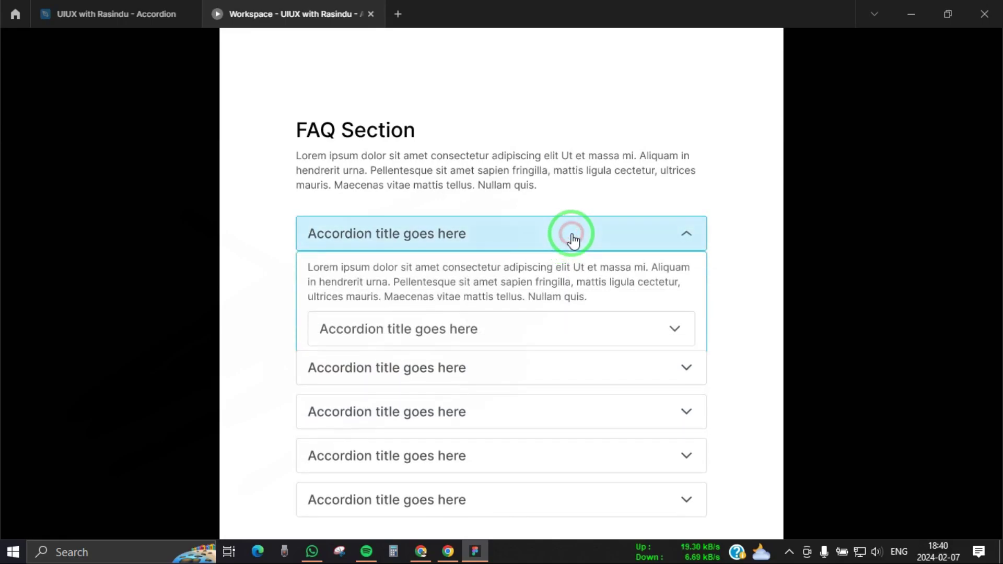
- Expand and collapse the second accordion and its nested accordion, then the first again
left_click(577, 290)
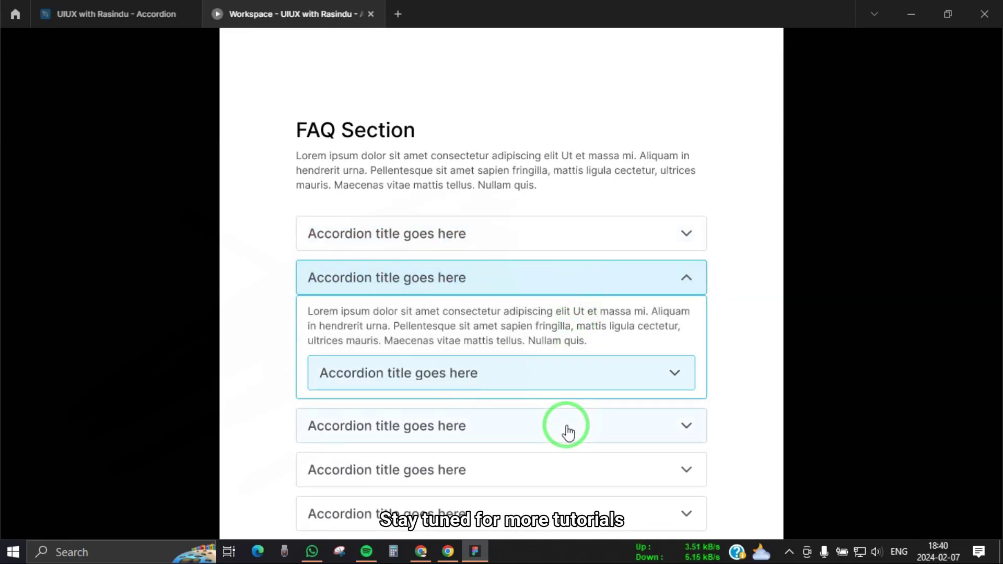
left_click(559, 374)
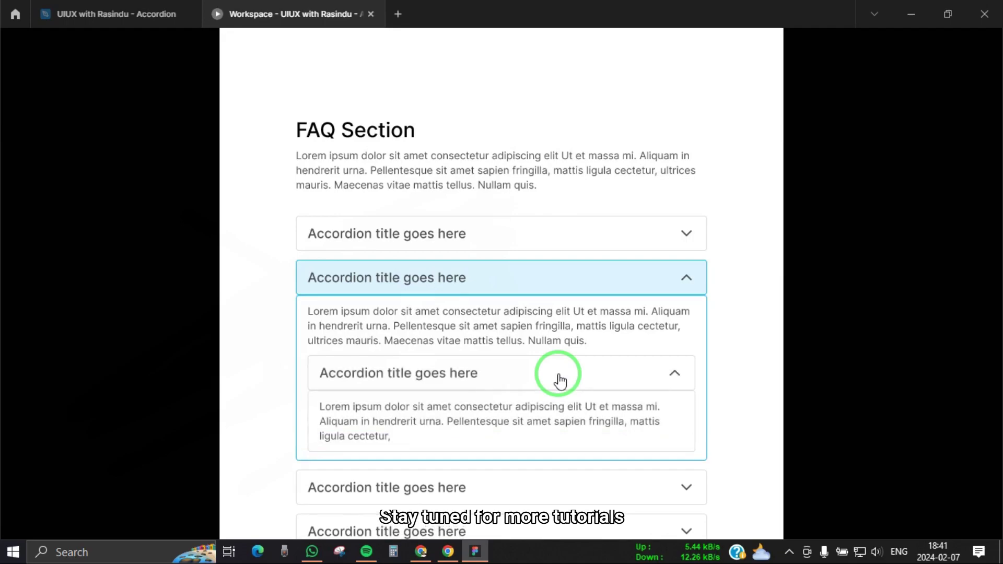
left_click(559, 375)
left_click(570, 298)
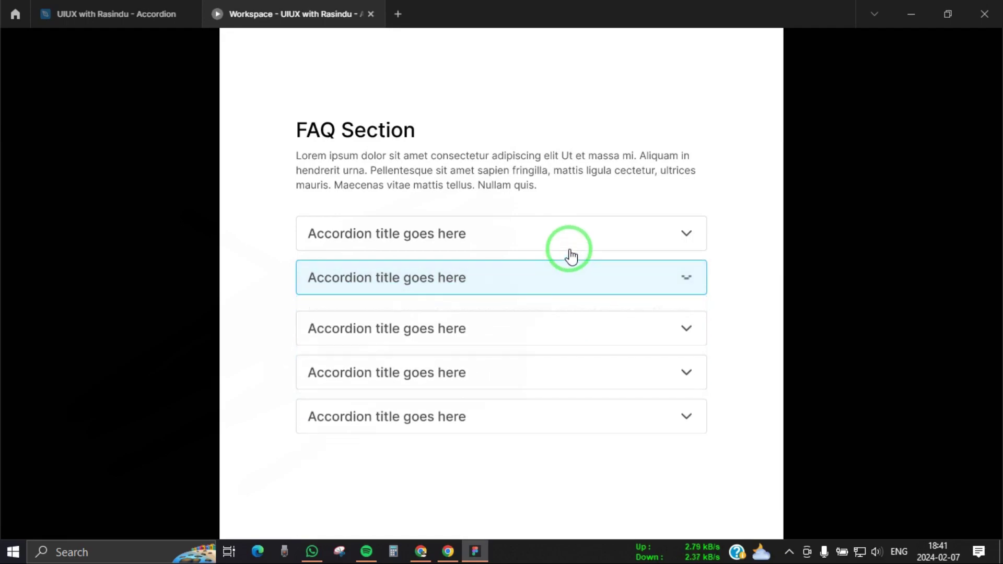
left_click(566, 241)
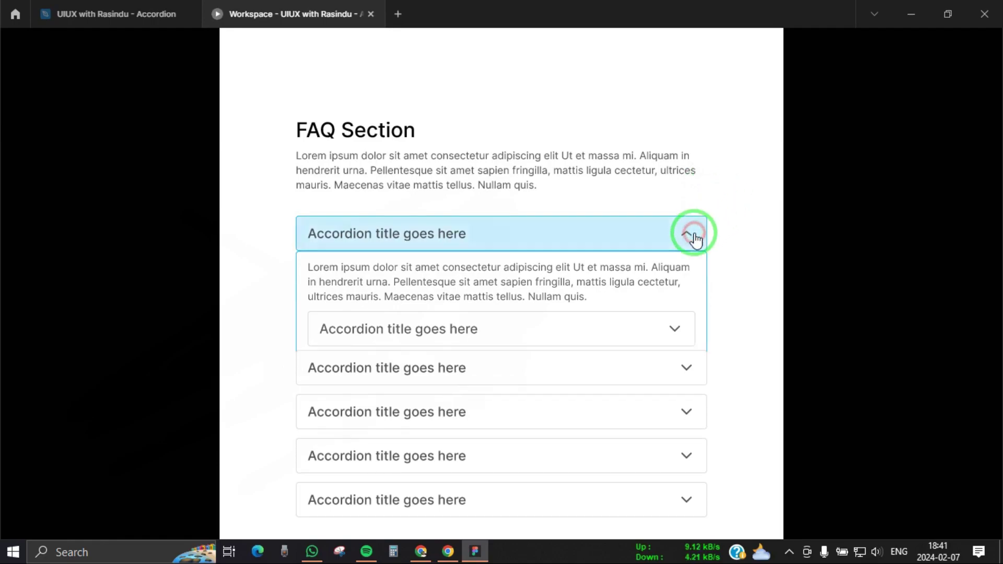
left_click(688, 234)
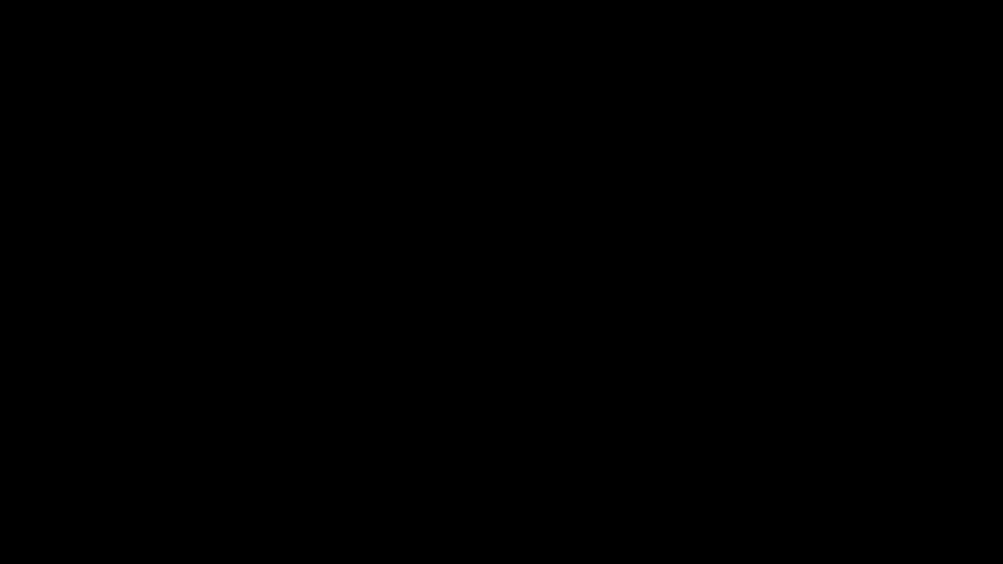